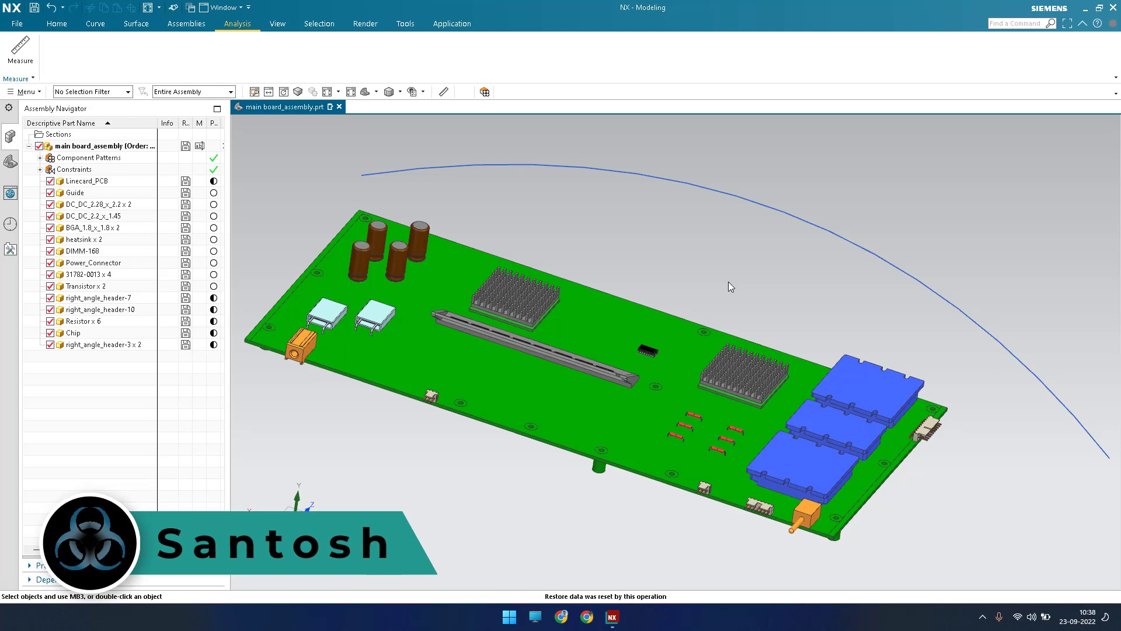
pyautogui.click(56, 27)
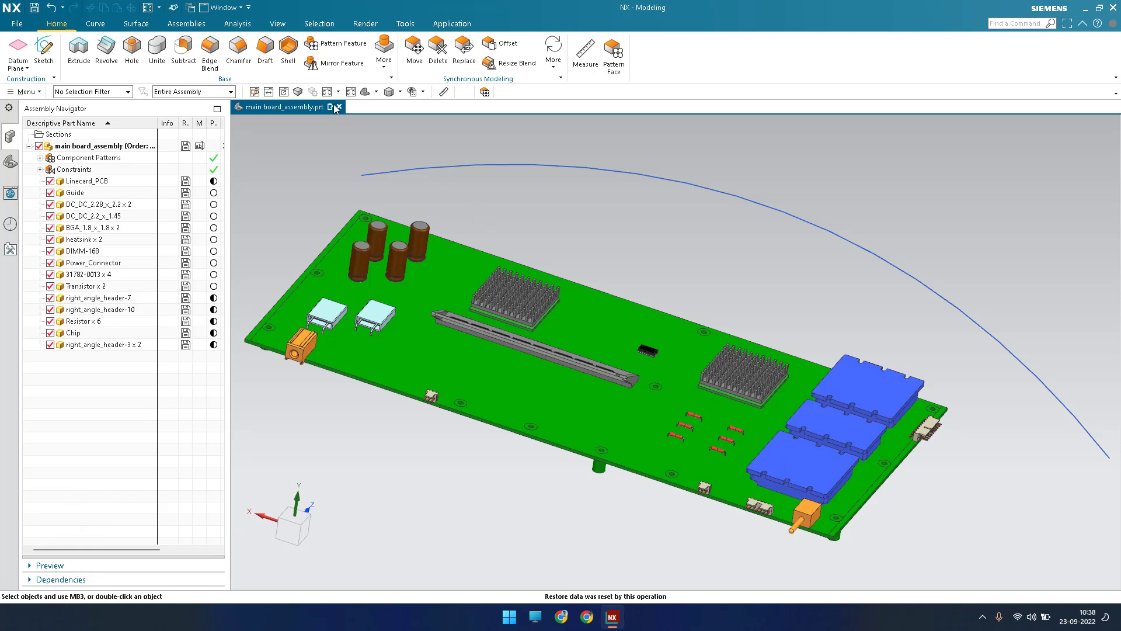
pyautogui.click(237, 23)
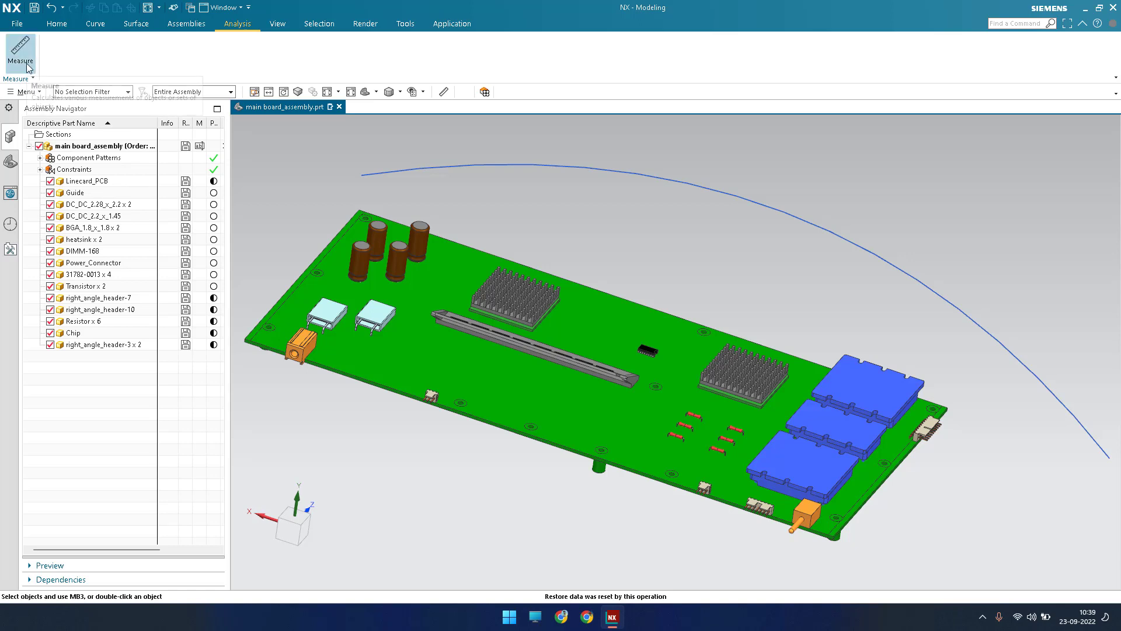
pyautogui.click(58, 23)
pyautogui.click(236, 23)
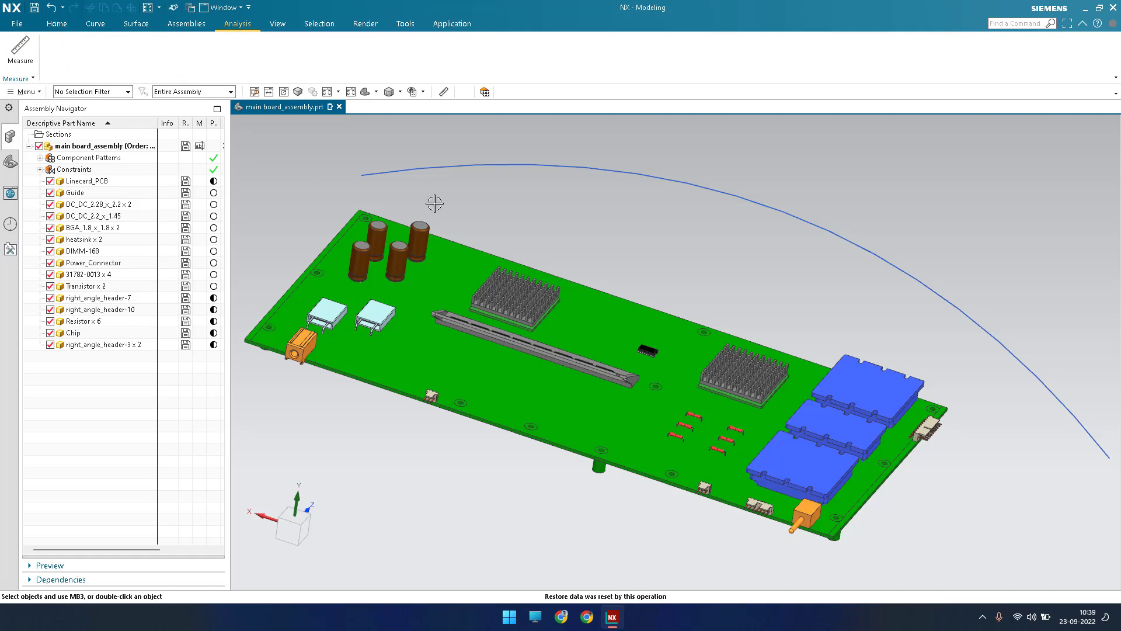
# Examine the board assembly around the orange Guide component and the neighbouring transistors
pyautogui.scroll(-2, 633, 224)
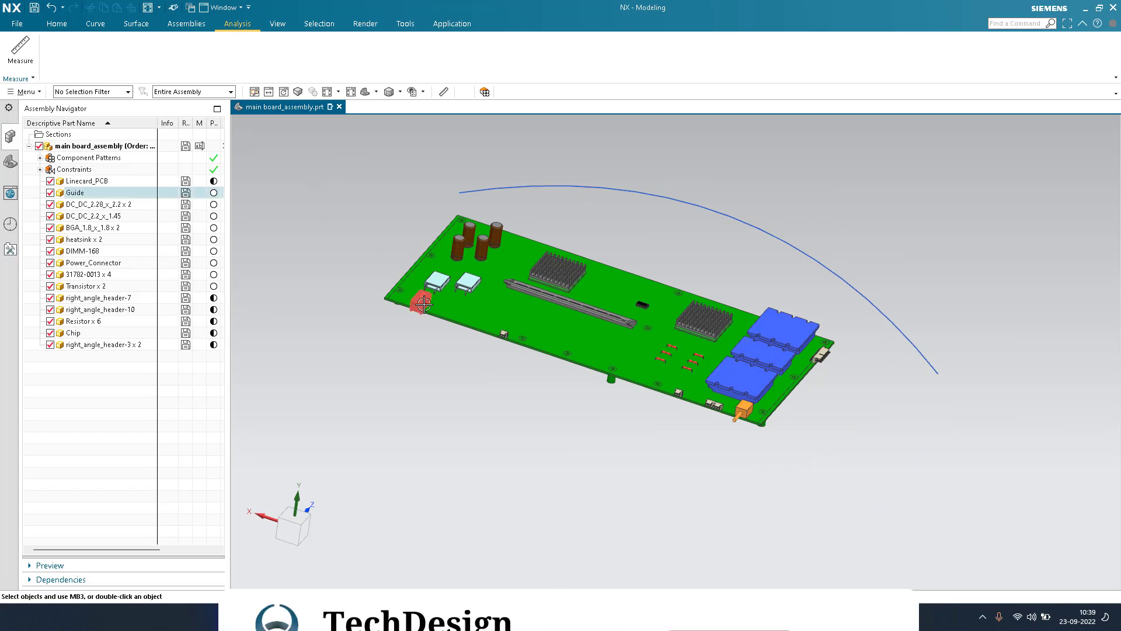
pyautogui.scroll(3, 420, 301)
pyautogui.scroll(-2, 417, 295)
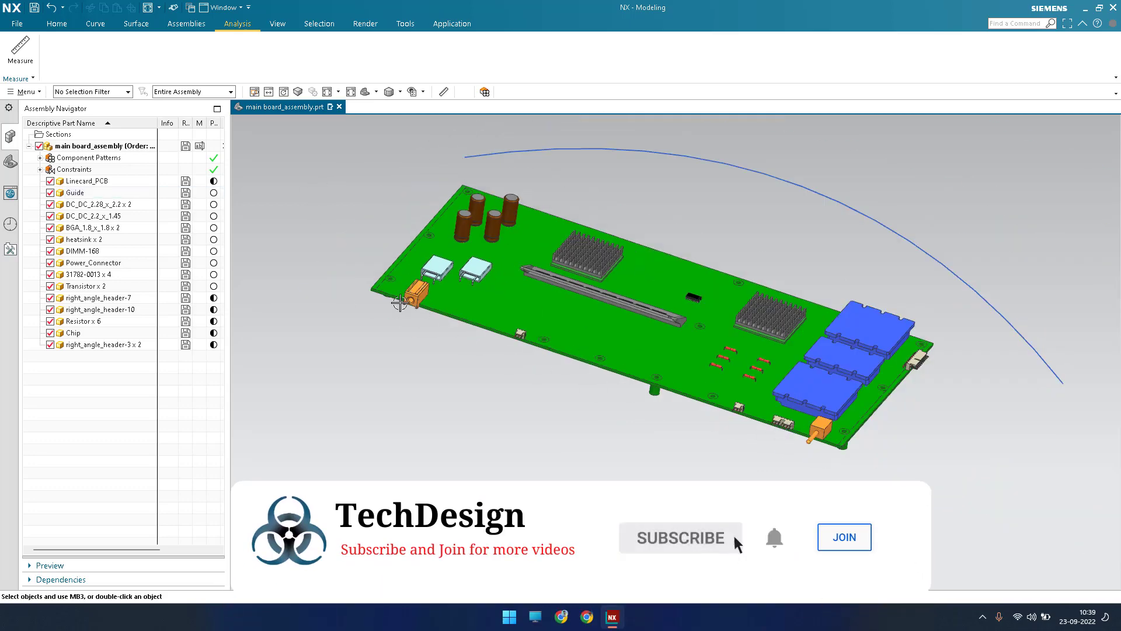
pyautogui.scroll(2, 397, 299)
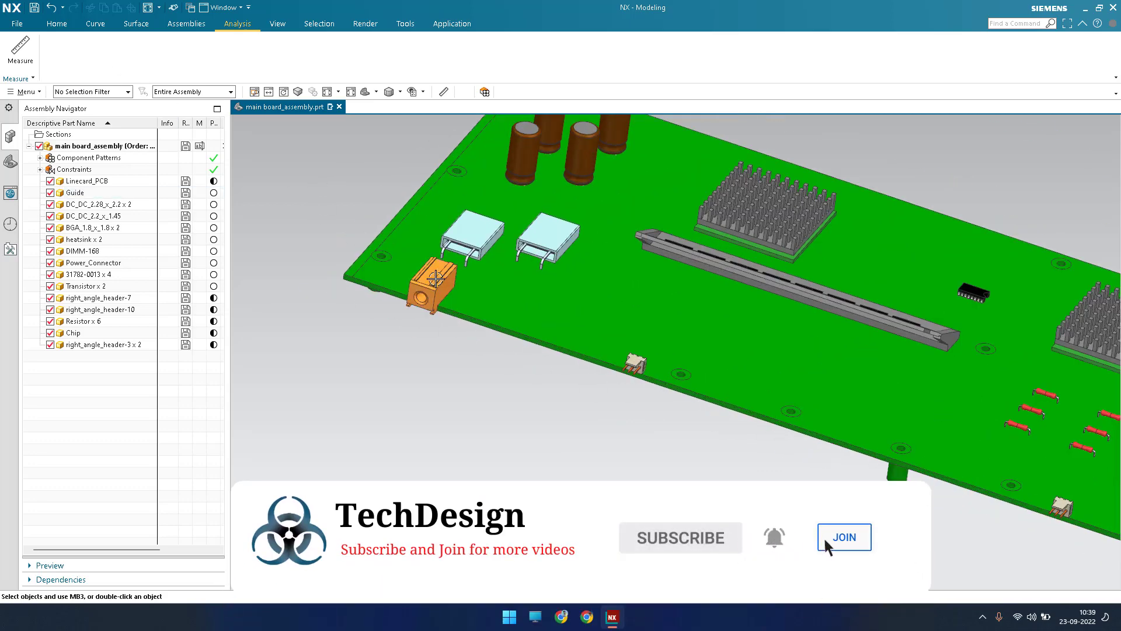
pyautogui.scroll(-2, 437, 281)
pyautogui.scroll(3, 425, 289)
pyautogui.scroll(-3, 425, 289)
pyautogui.scroll(3, 425, 287)
pyautogui.scroll(-3, 425, 287)
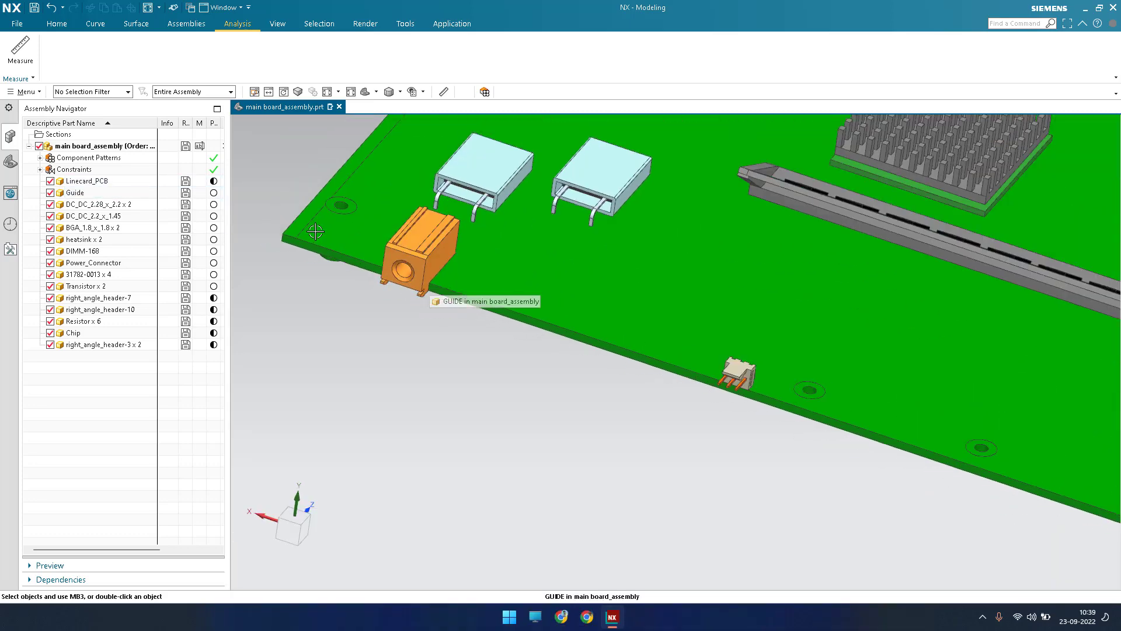
pyautogui.scroll(-3, 367, 257)
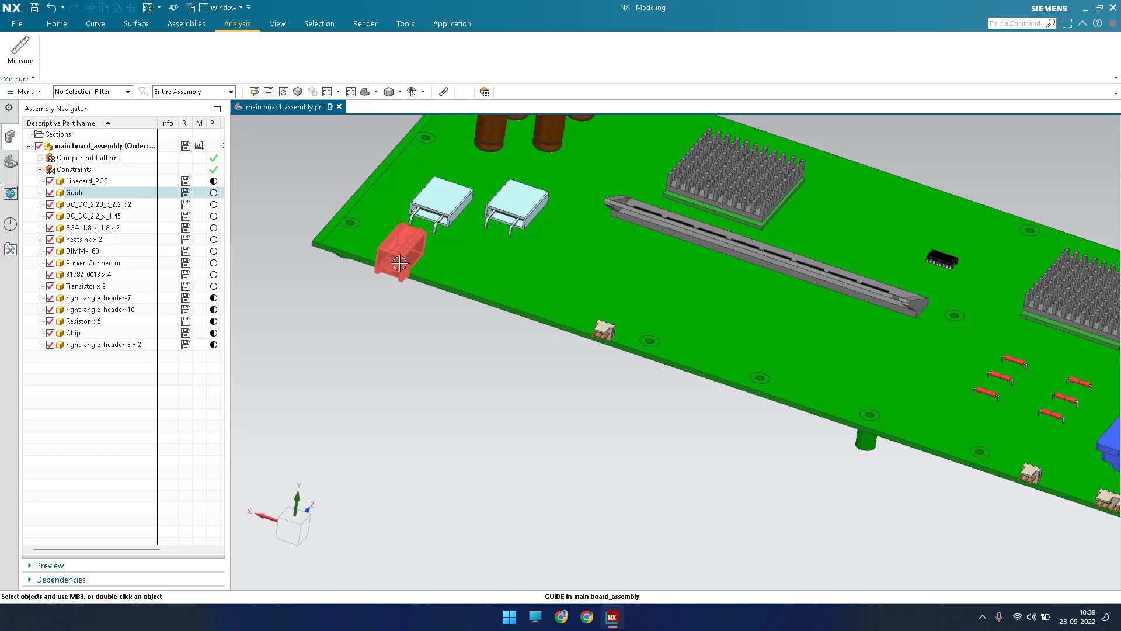
pyautogui.scroll(-2, 401, 270)
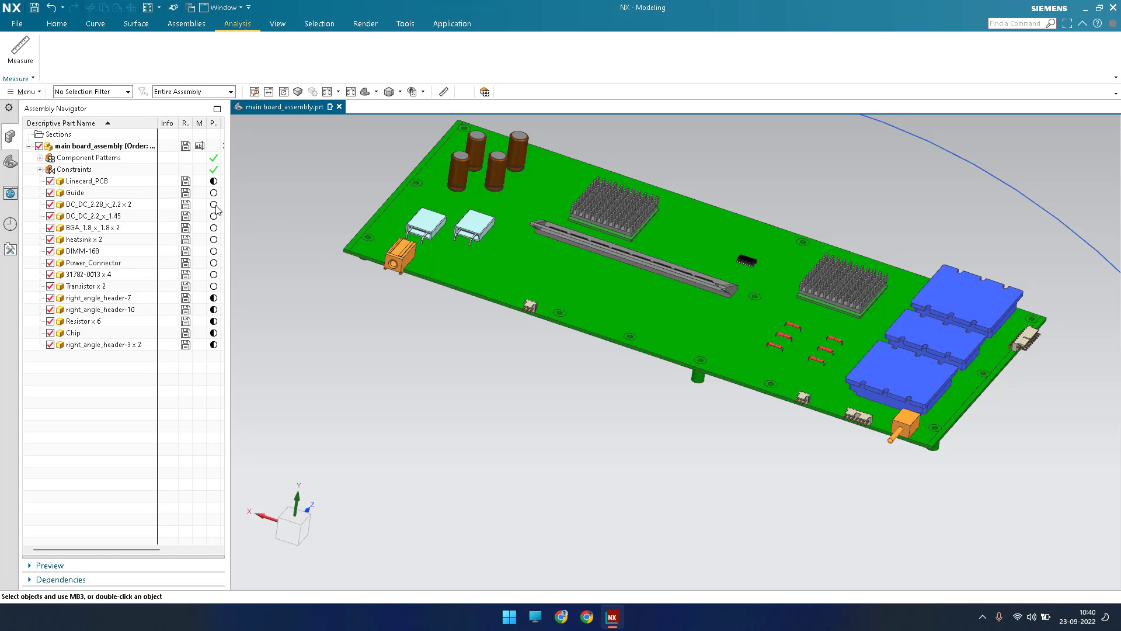
# Start the Measure tool in Object mode and examine the Guide component's faces, hole edge and side edges
pyautogui.click(20, 49)
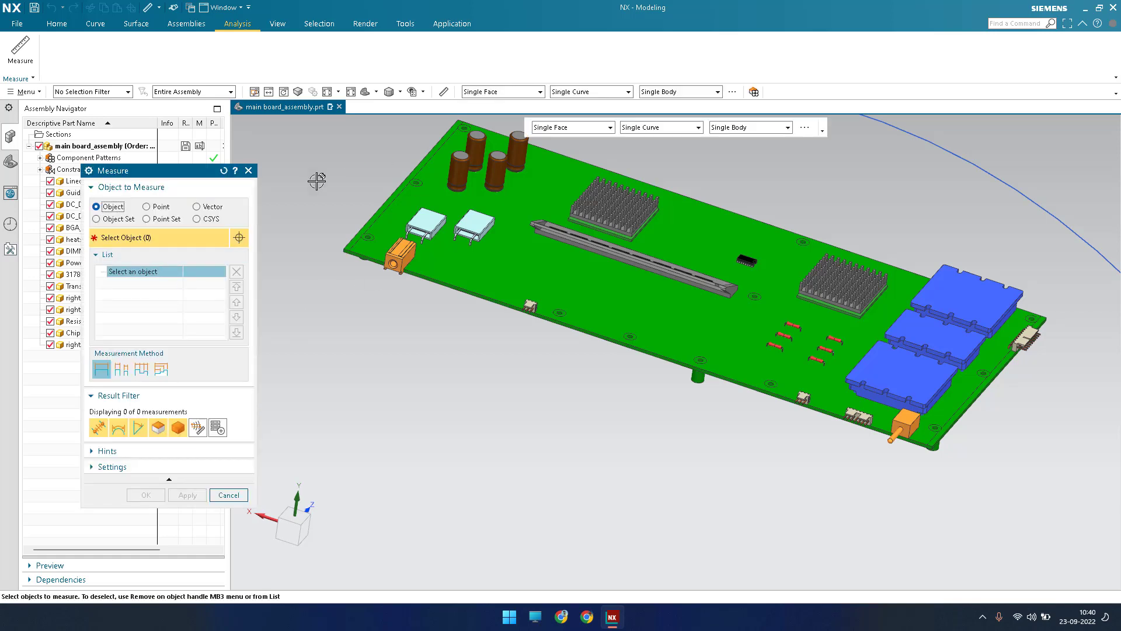
pyautogui.scroll(5, 359, 269)
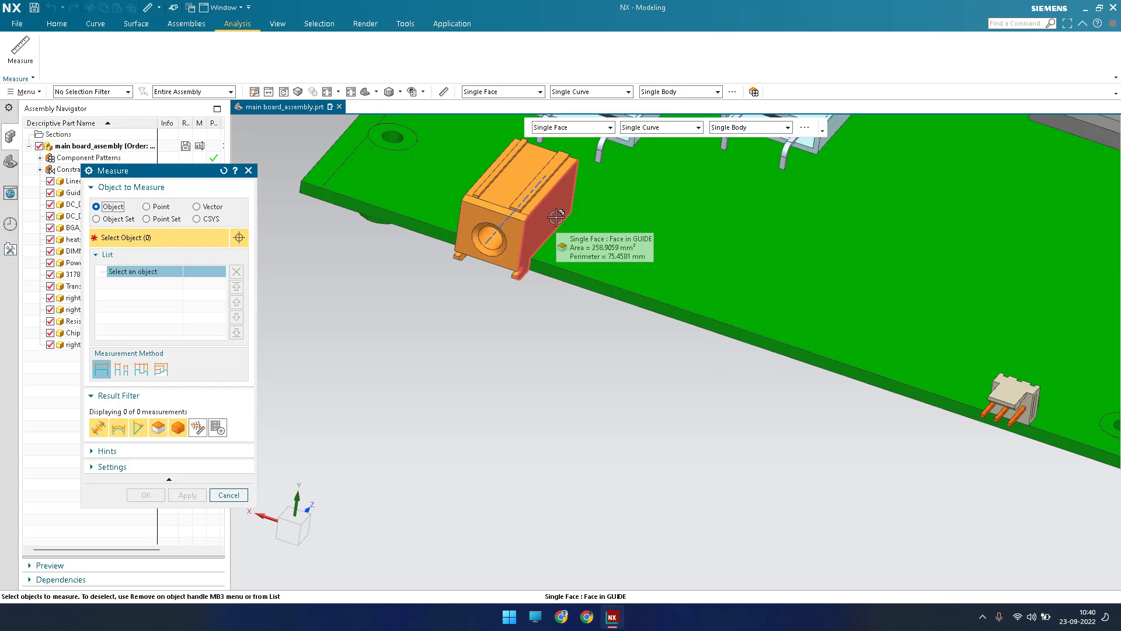
pyautogui.scroll(-2, 556, 218)
pyautogui.scroll(2, 513, 210)
pyautogui.scroll(-4, 418, 303)
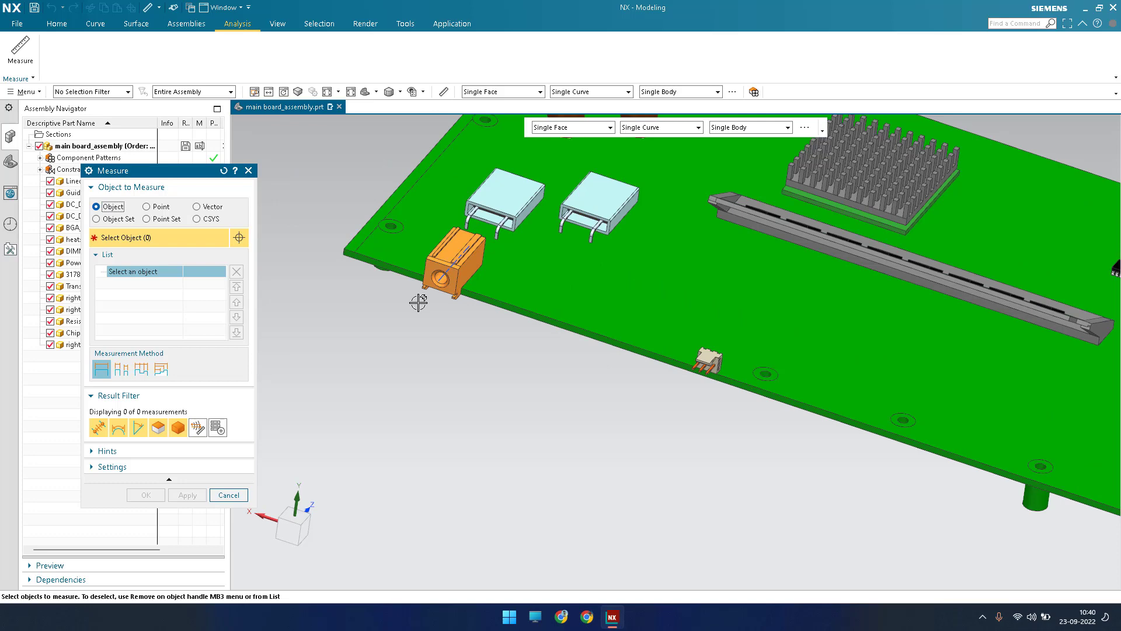
pyautogui.scroll(5, 418, 303)
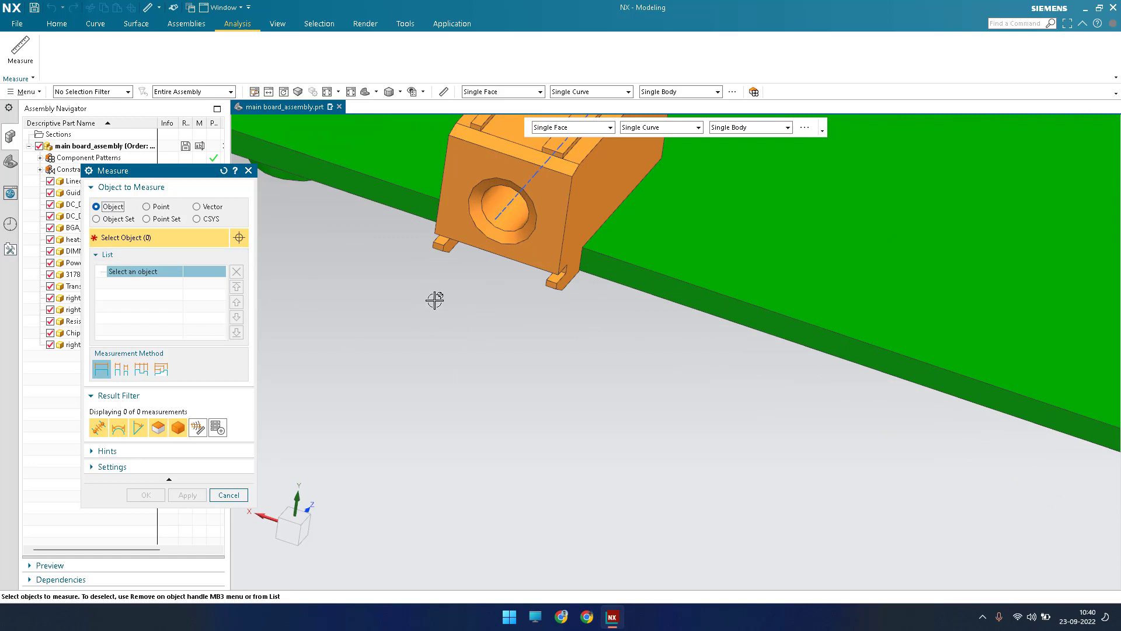
pyautogui.scroll(-2, 337, 300)
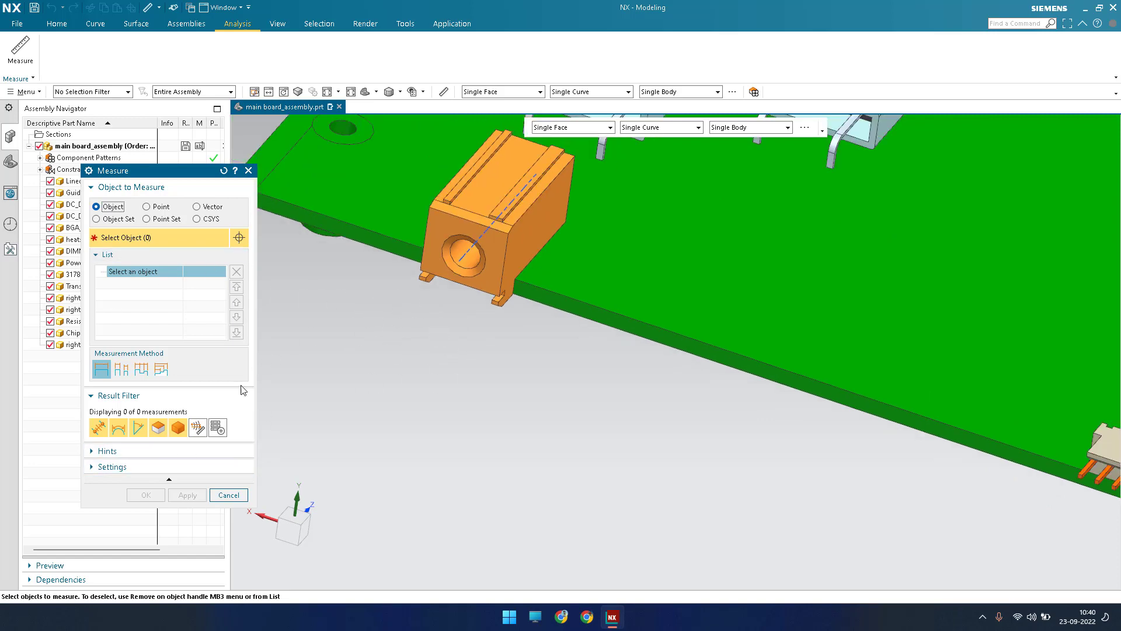
pyautogui.scroll(-2, 426, 360)
pyautogui.scroll(5, 441, 281)
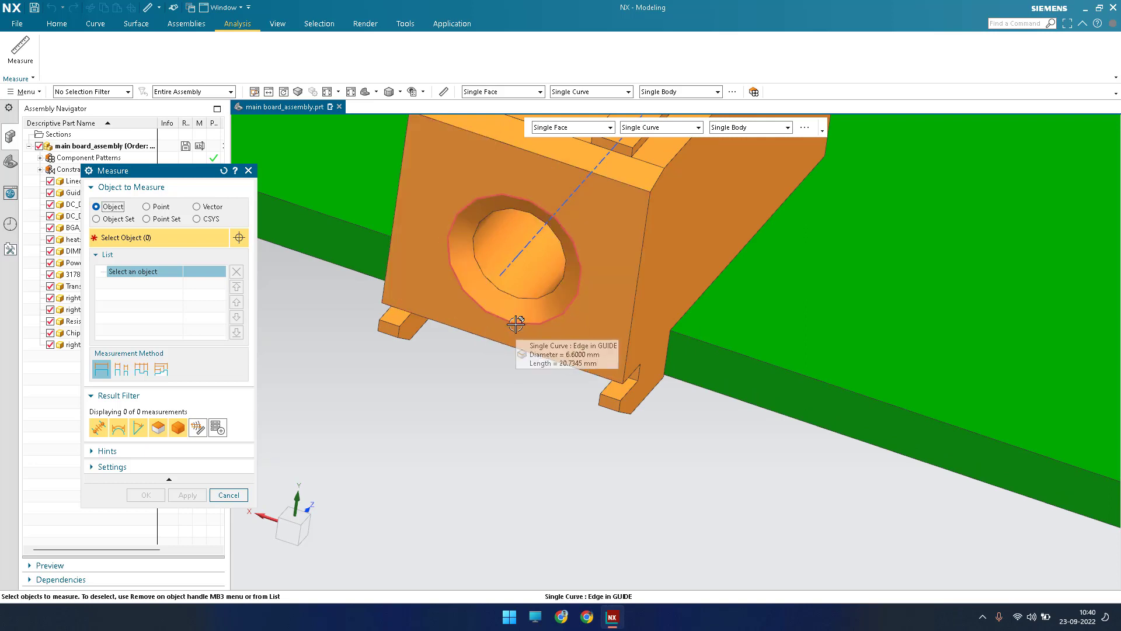
pyautogui.scroll(-4, 516, 323)
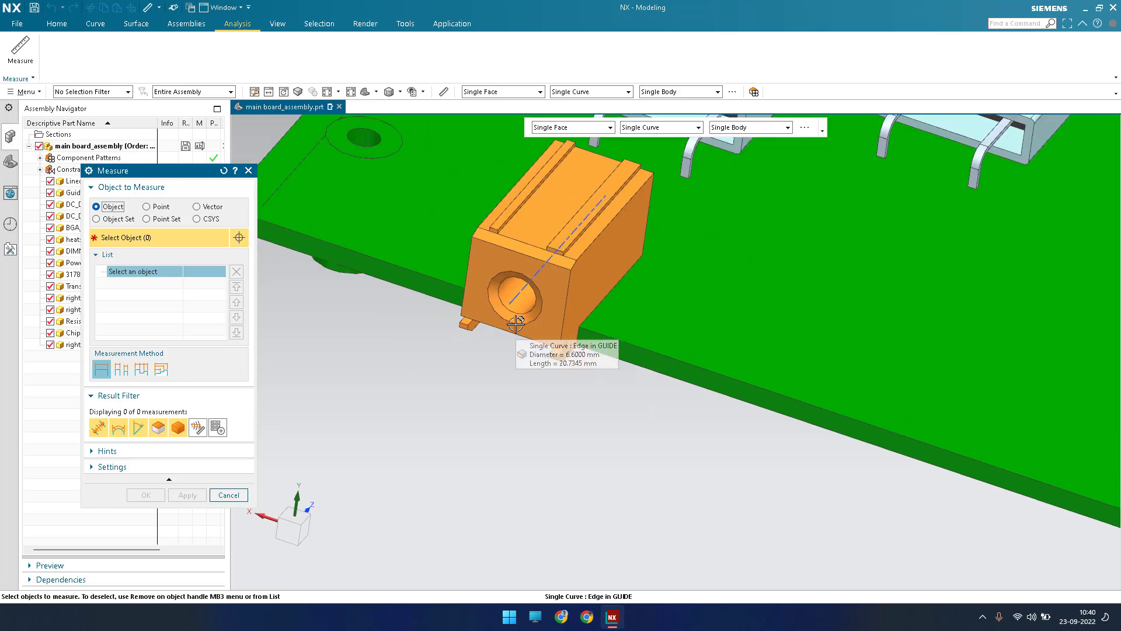
pyautogui.scroll(6, 549, 321)
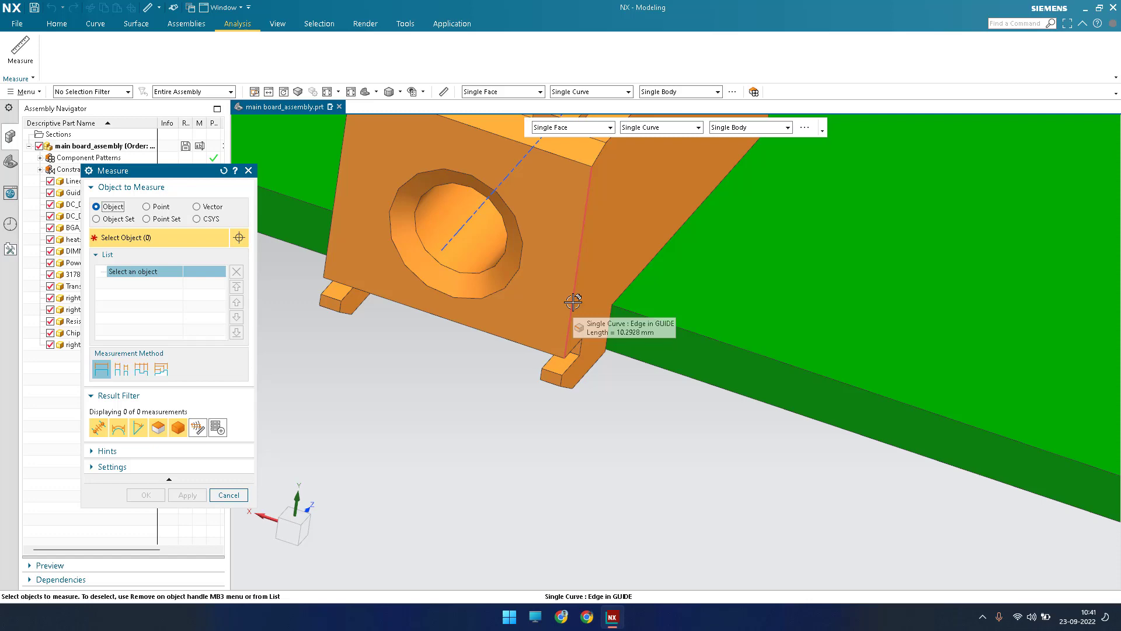
pyautogui.scroll(-6, 572, 302)
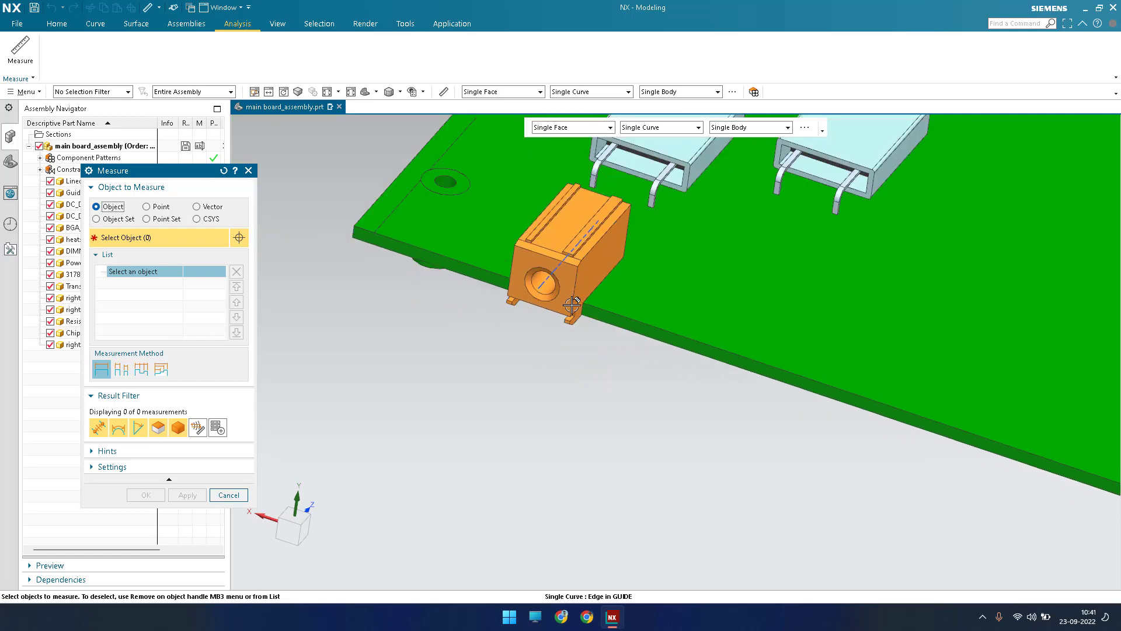
pyautogui.scroll(-3, 472, 331)
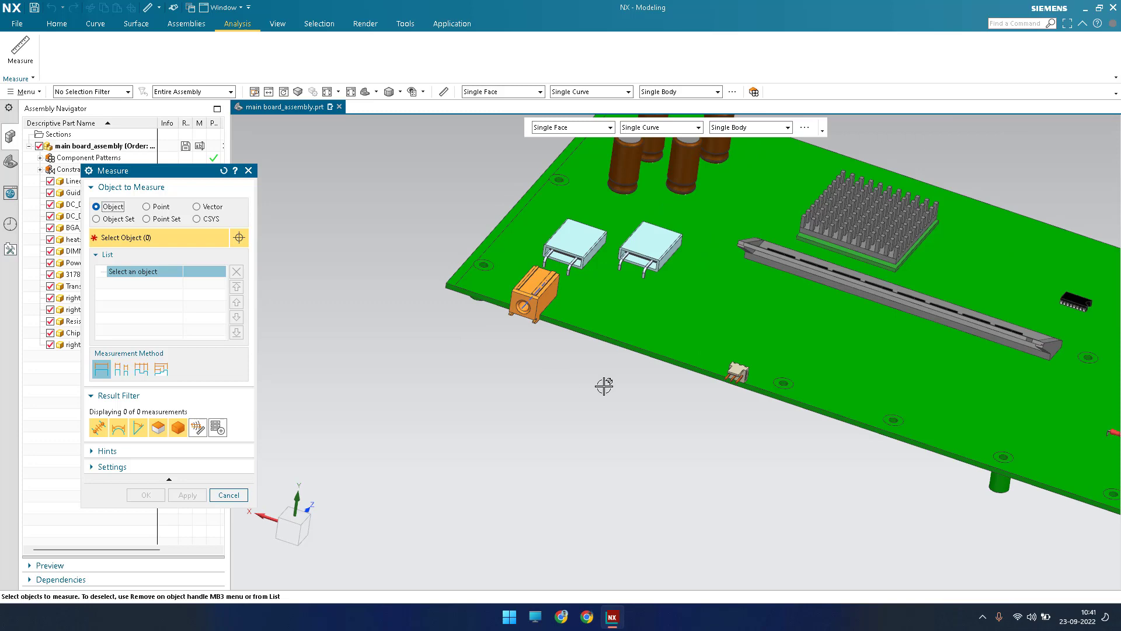
pyautogui.scroll(3, 537, 341)
pyautogui.scroll(-5, 489, 335)
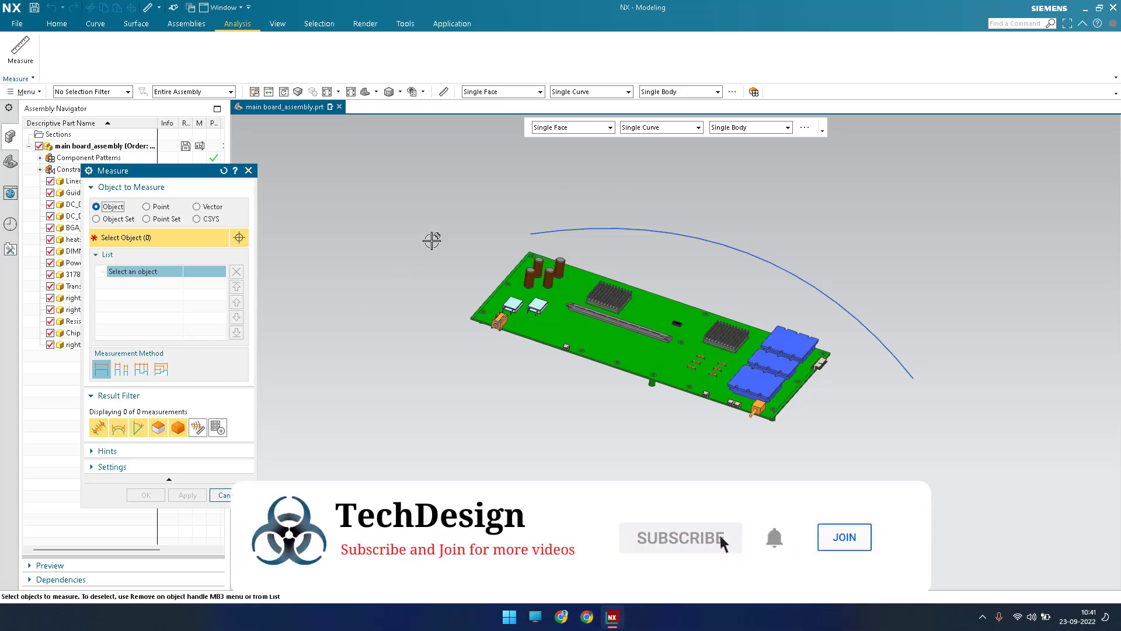
pyautogui.scroll(3, 689, 292)
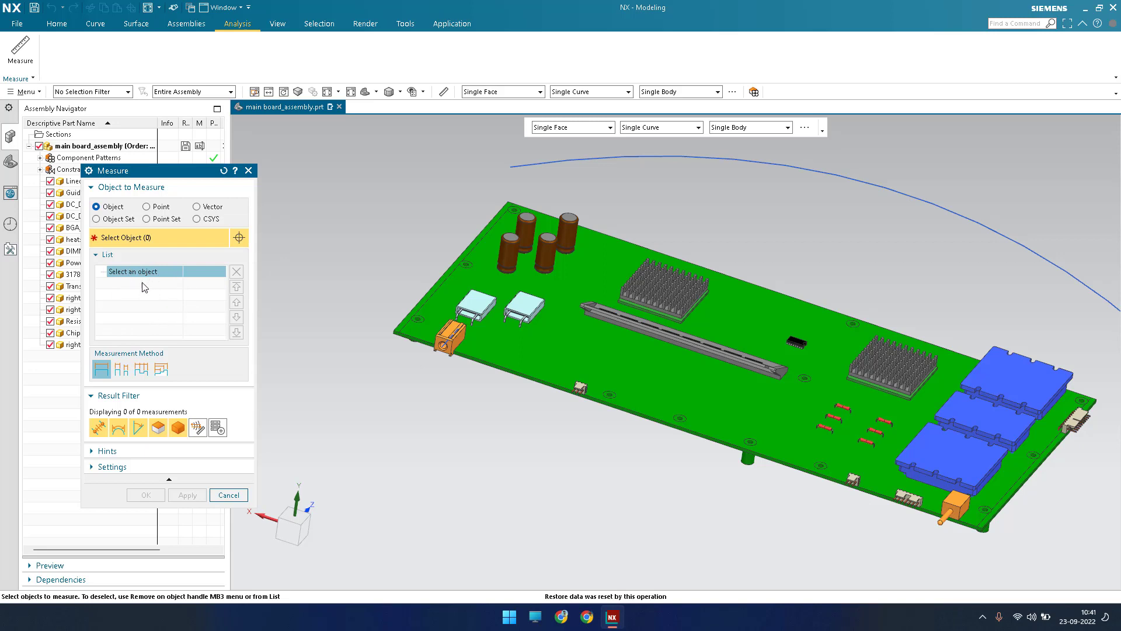
# Limit the results to distances and measure from the PCB's long edge beside the Guide to the front face of the transistor behind it
pyautogui.click(120, 427)
pyautogui.click(158, 428)
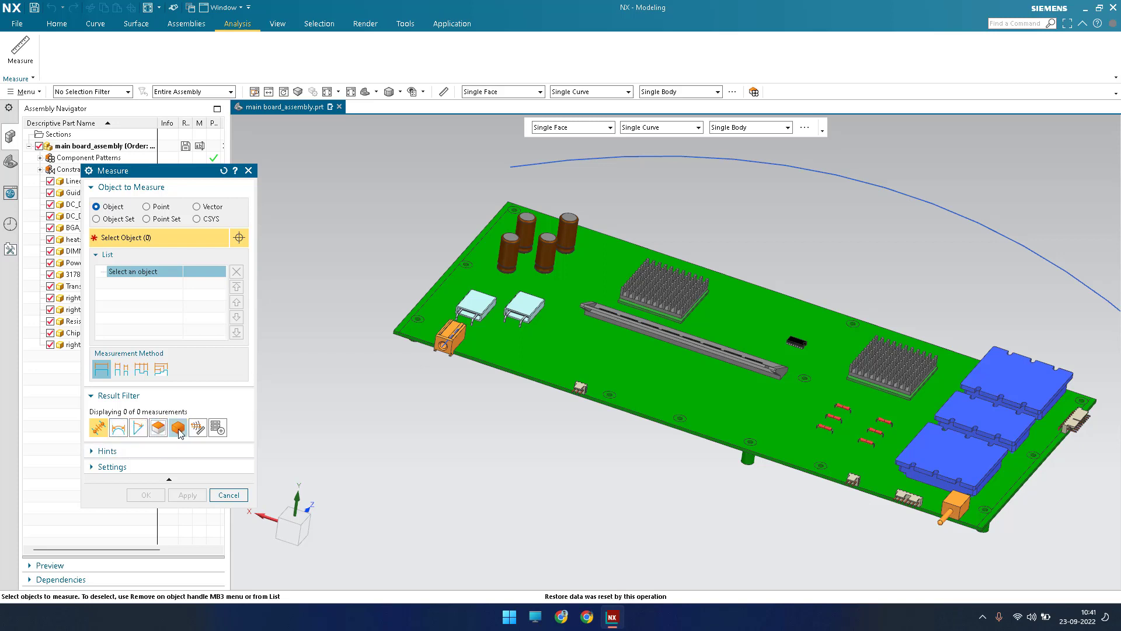
pyautogui.click(178, 428)
pyautogui.scroll(-4, 467, 358)
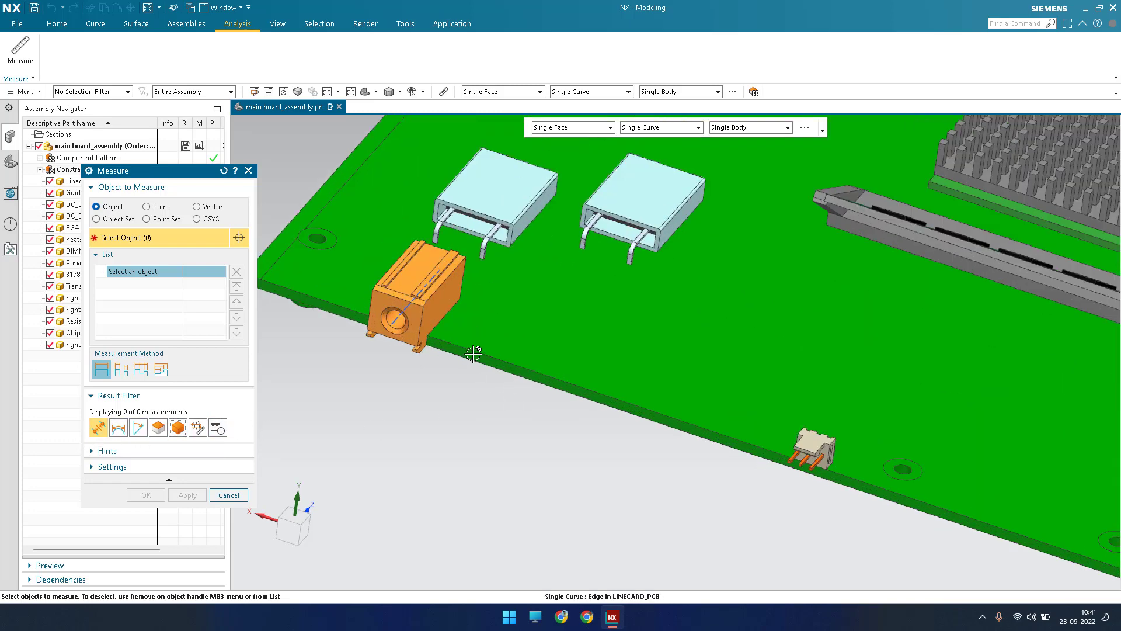
pyautogui.click(463, 410)
pyautogui.scroll(3, 464, 412)
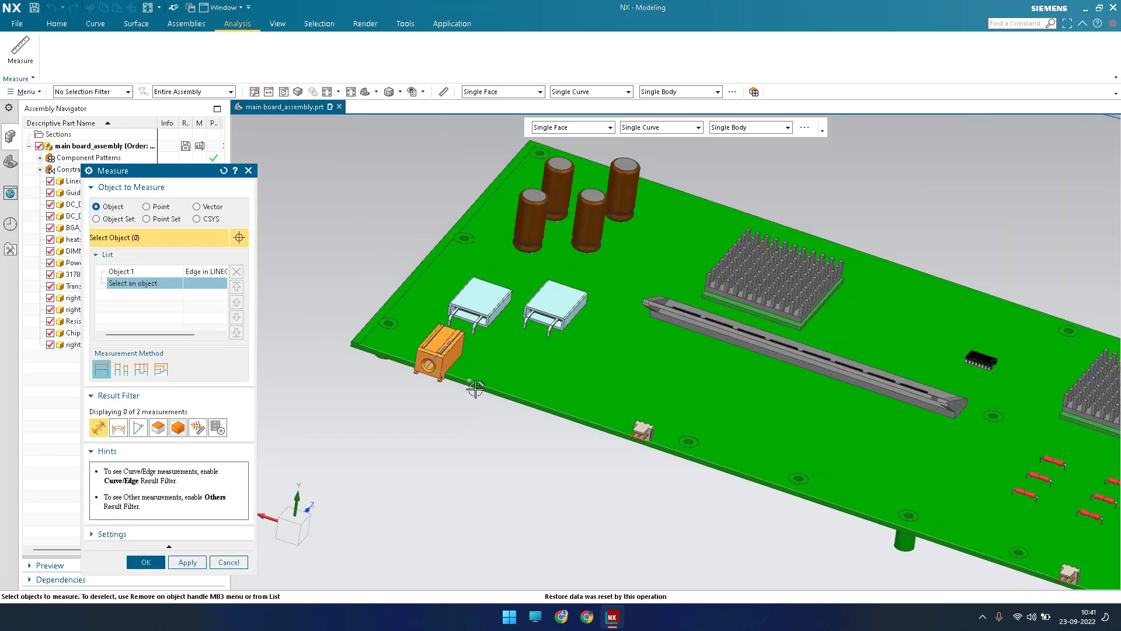
pyautogui.scroll(-6, 471, 405)
pyautogui.click(482, 292)
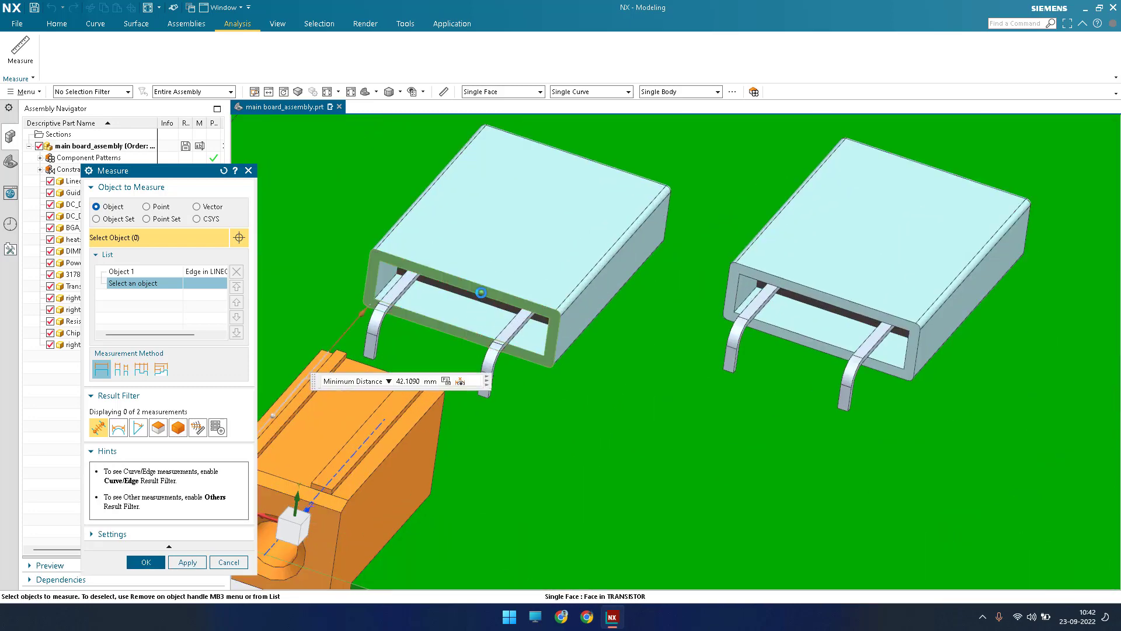
pyautogui.scroll(4, 461, 316)
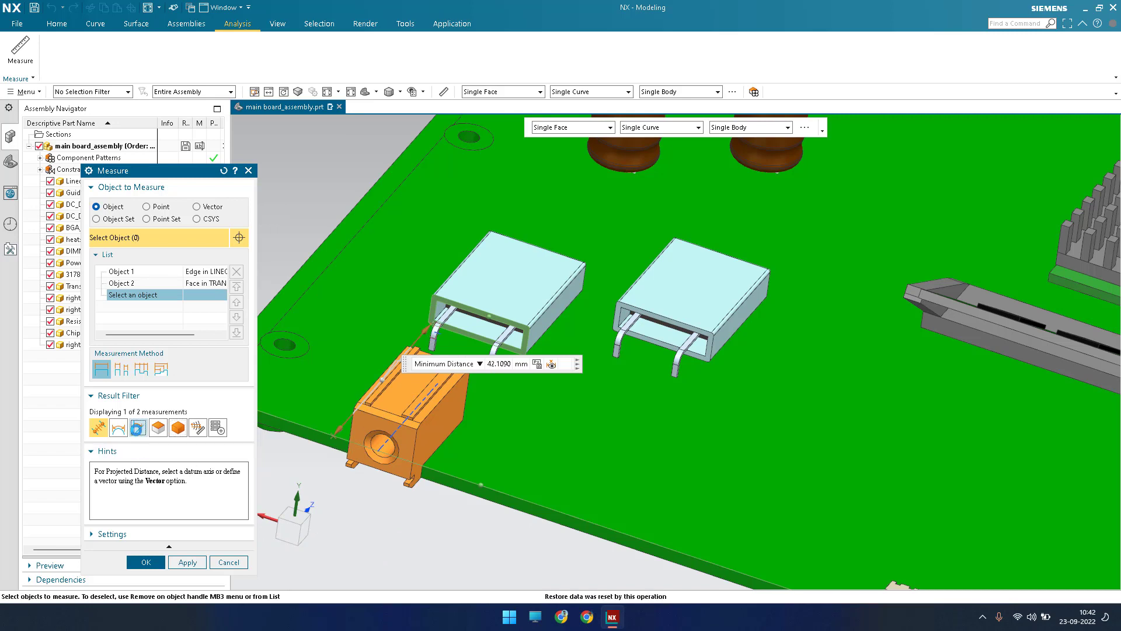
# Toggle the angle result and re-enable the distance, curve/edge, angle, face and body result filters
pyautogui.click(138, 429)
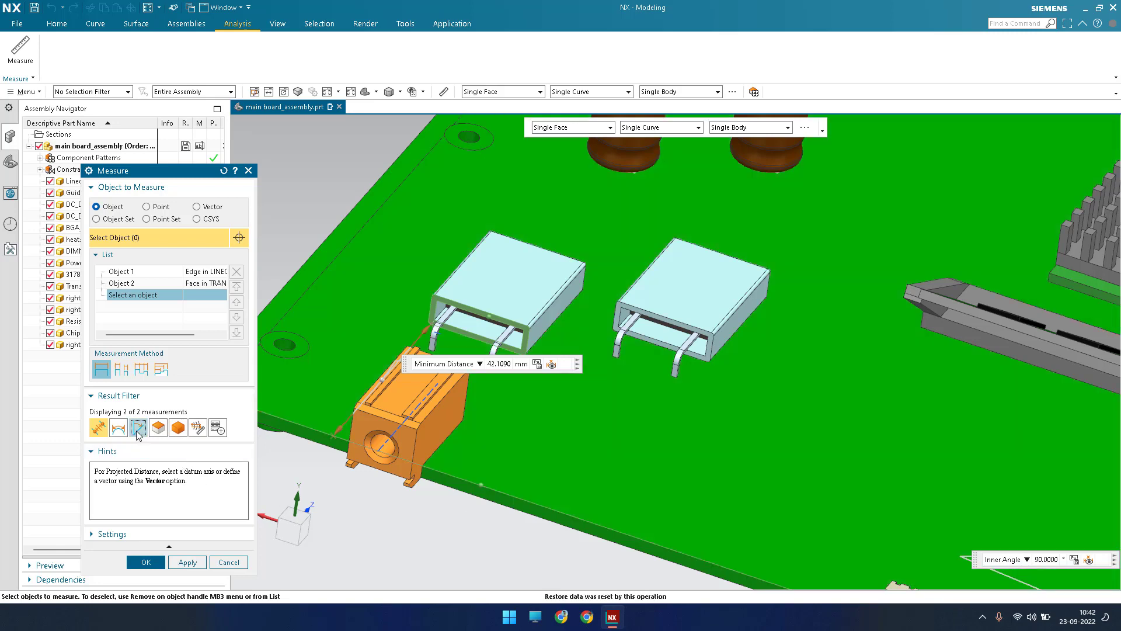
pyautogui.click(138, 429)
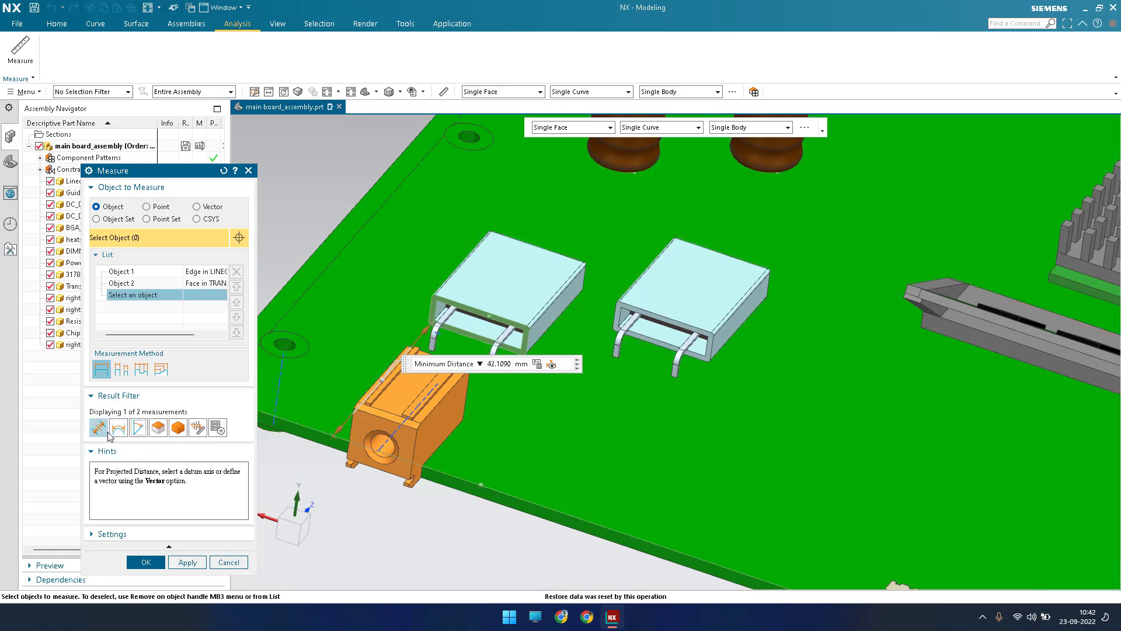
pyautogui.click(138, 429)
pyautogui.click(177, 427)
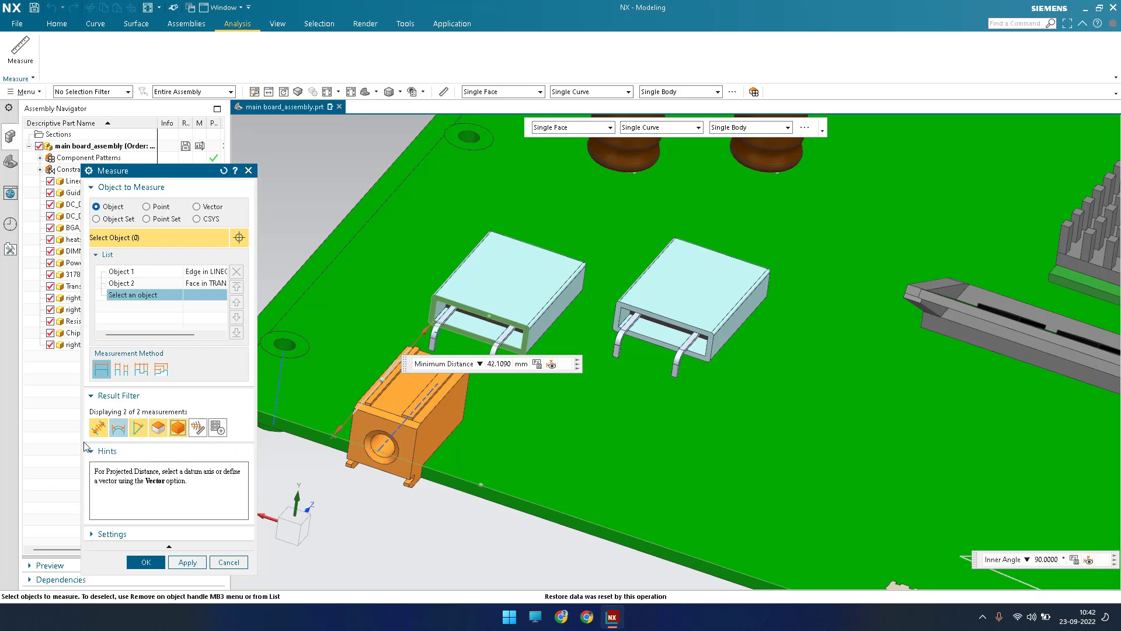
# Remove the transistor face from the list of measured objects, keeping the PCB edge
pyautogui.scroll(-5, 372, 431)
pyautogui.scroll(2, 347, 434)
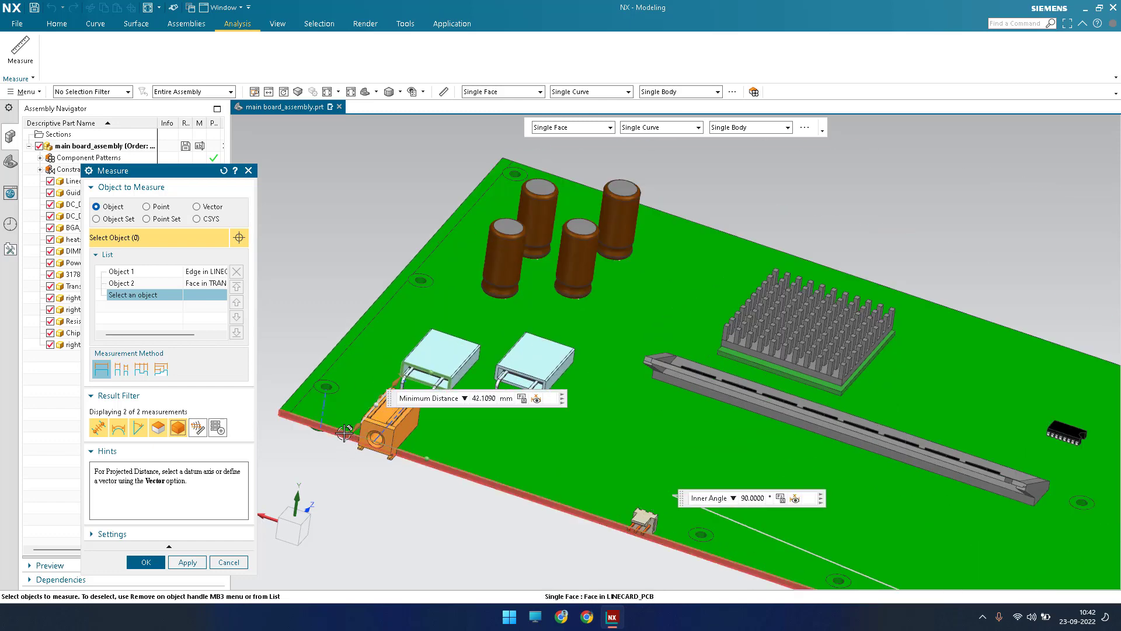
pyautogui.moveTo(347, 434); pyautogui.dragTo(202, 307, button='middle')
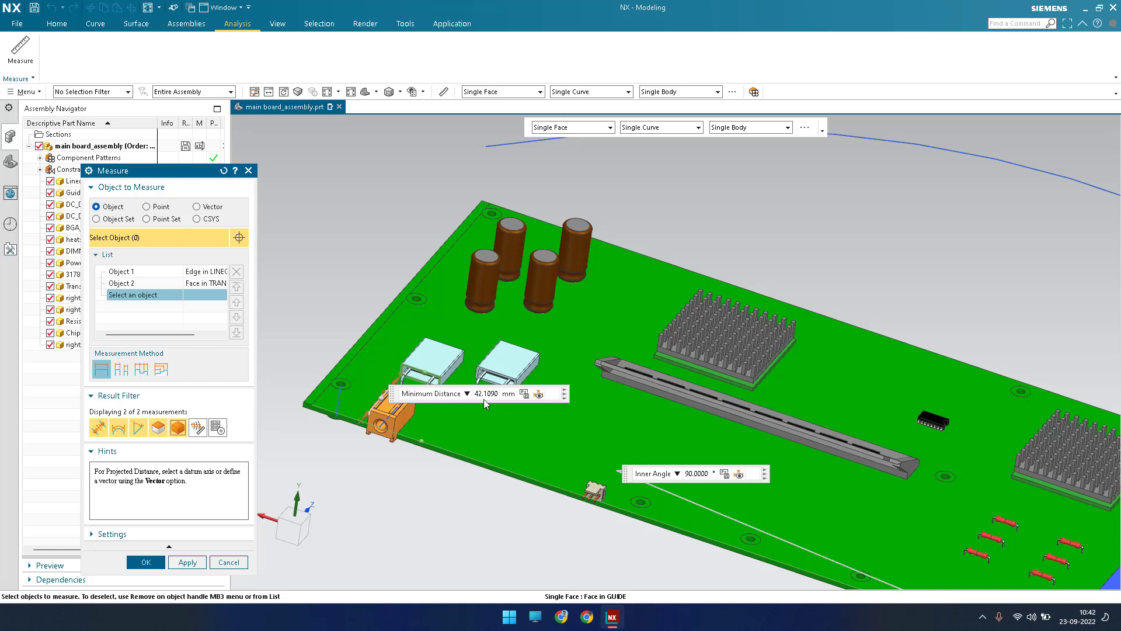
pyautogui.scroll(-3, 429, 471)
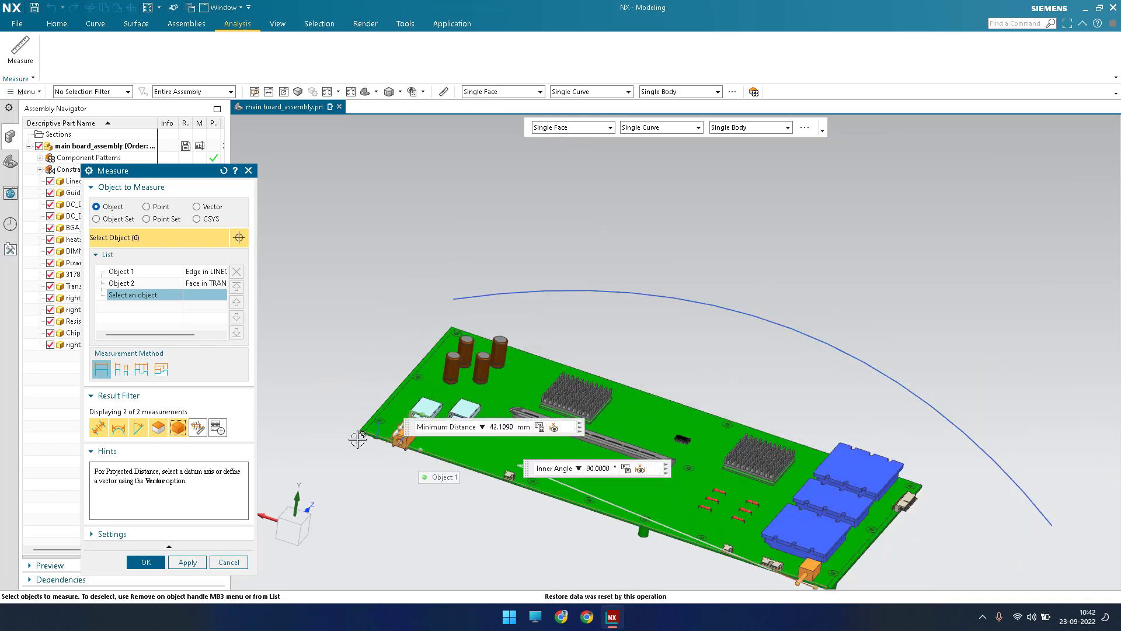
pyautogui.scroll(3, 392, 442)
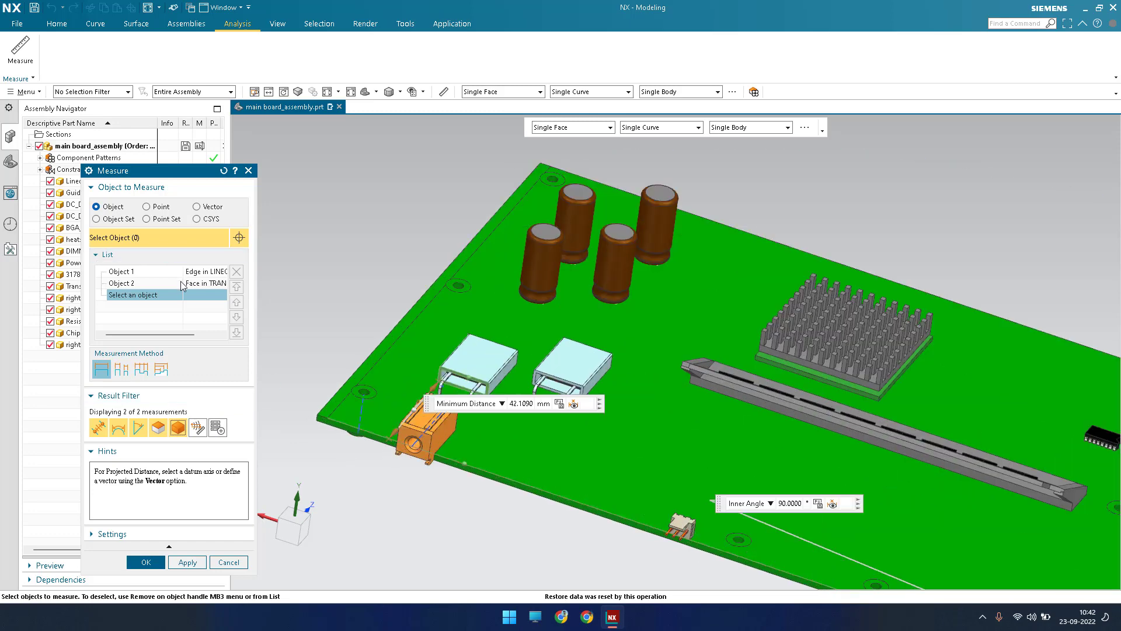
pyautogui.click(146, 283)
pyautogui.scroll(3, 444, 389)
pyautogui.scroll(3, 444, 389)
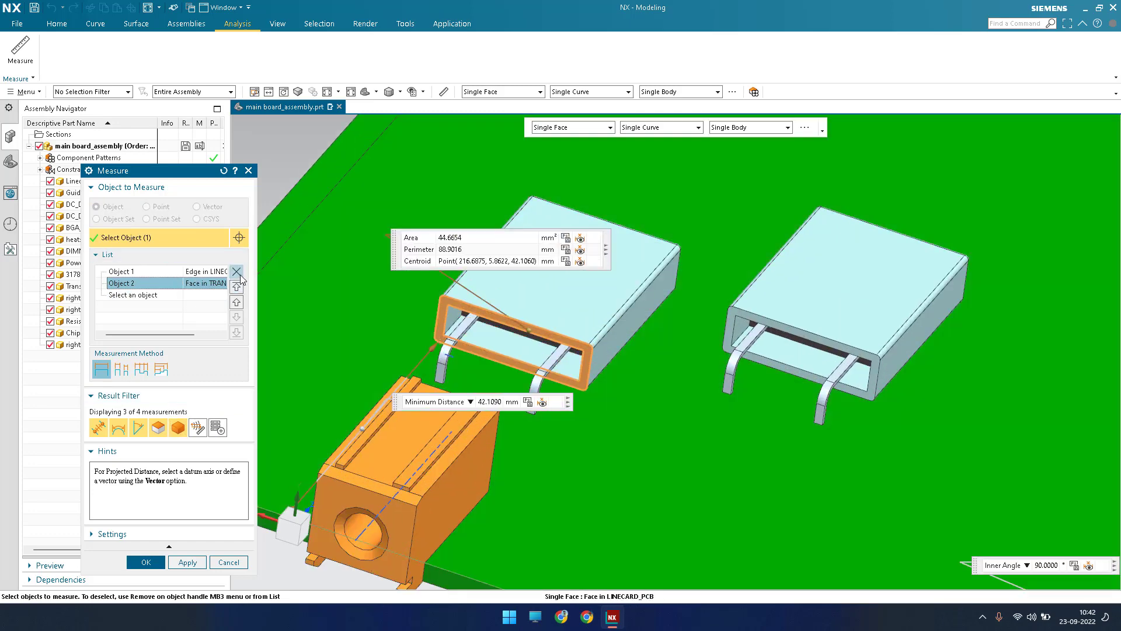
pyautogui.click(236, 272)
pyautogui.scroll(-5, 204, 292)
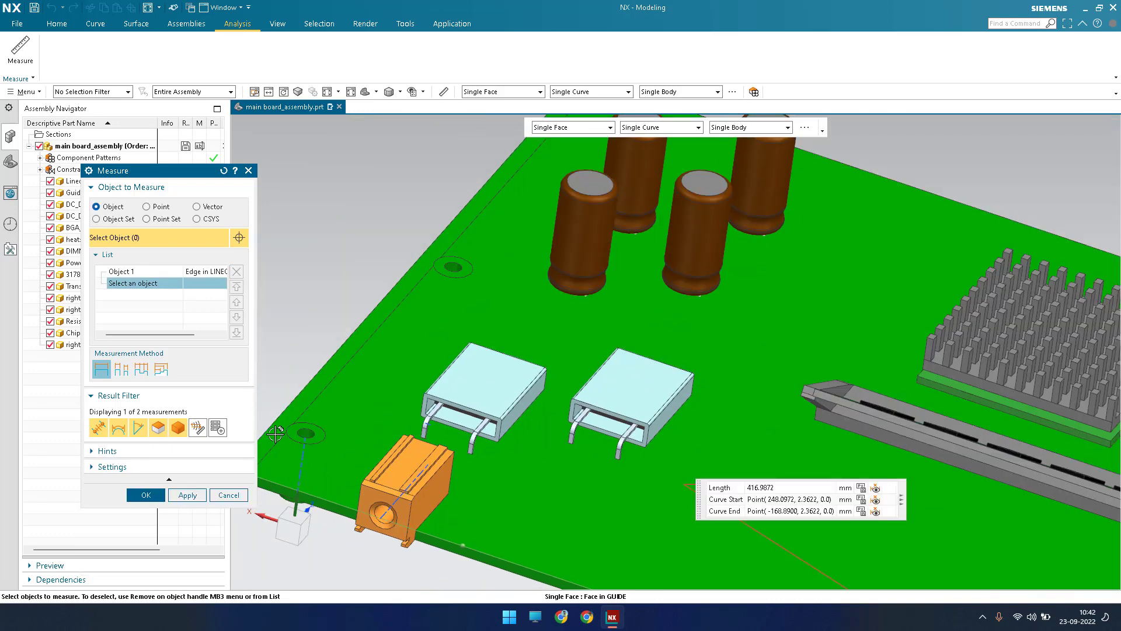
# Measure the minimum distance and angle between the PCB's long edge and the blue spline above the board
pyautogui.click(201, 271)
pyautogui.scroll(-3, 476, 517)
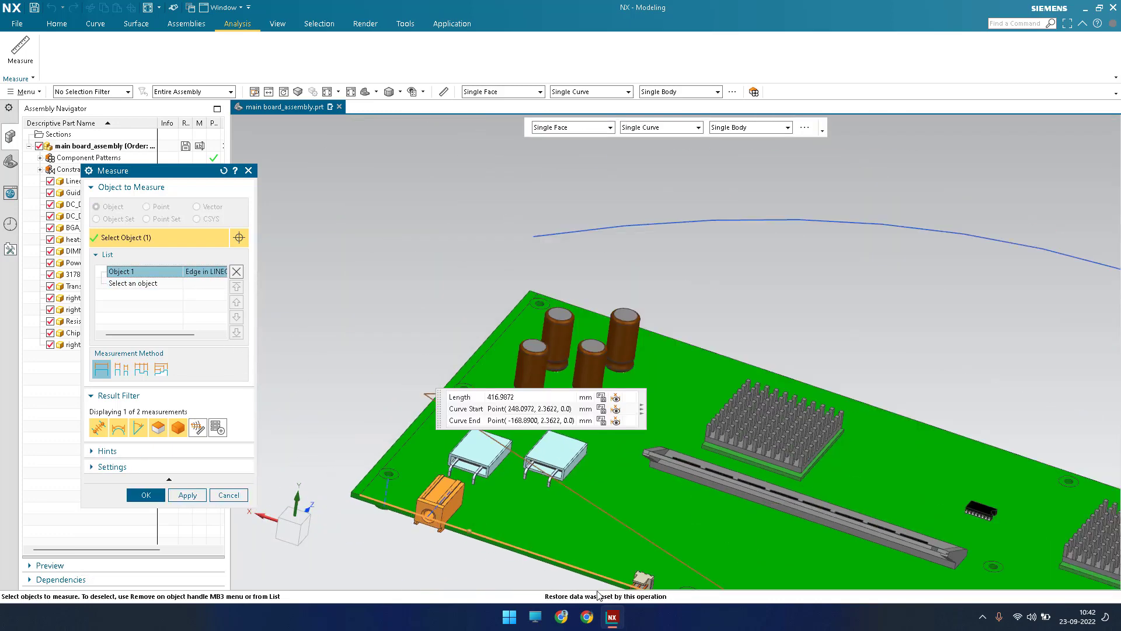
pyautogui.click(142, 288)
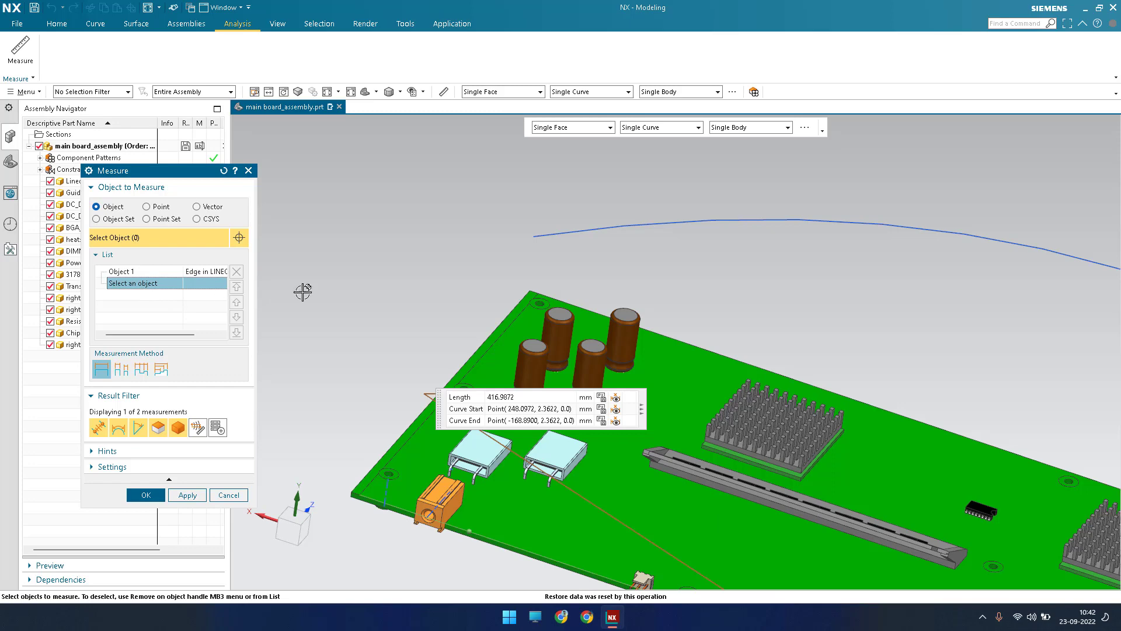
pyautogui.click(626, 227)
pyautogui.scroll(-2, 537, 298)
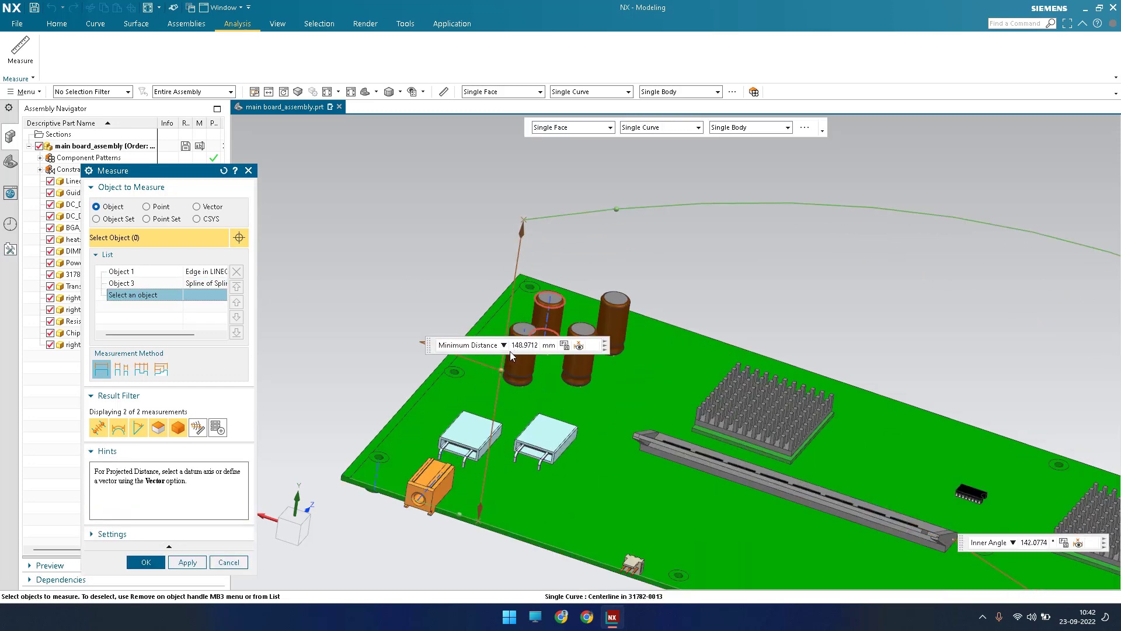
pyautogui.scroll(-3, 514, 269)
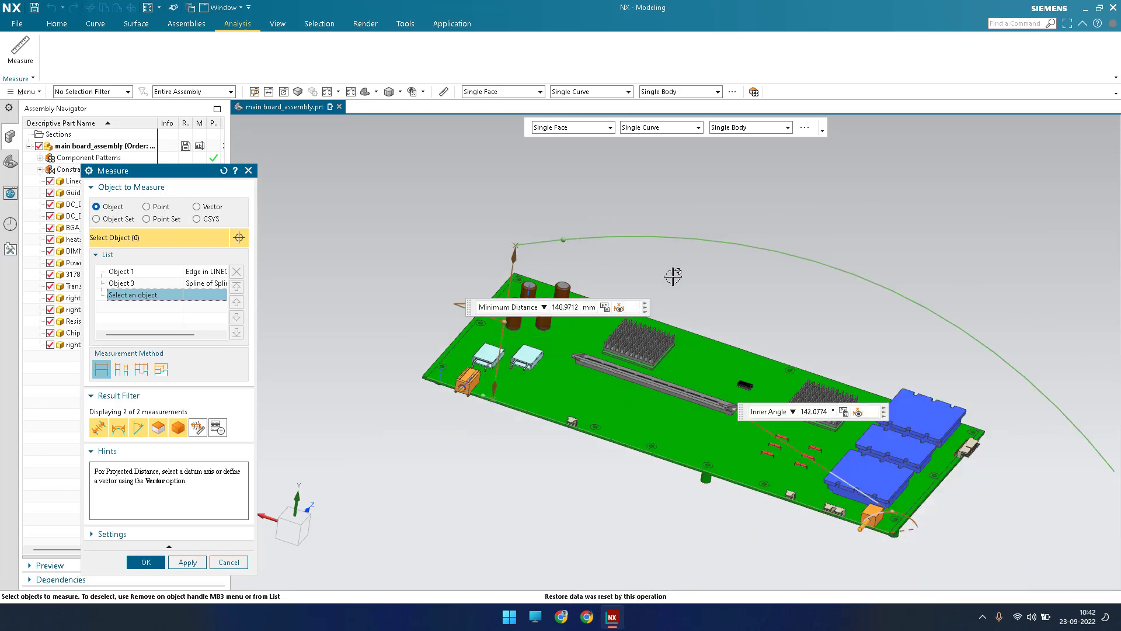
# Switch the distance result to Maximum Distance and examine where it runs between the PCB edge and the spline
pyautogui.click(544, 308)
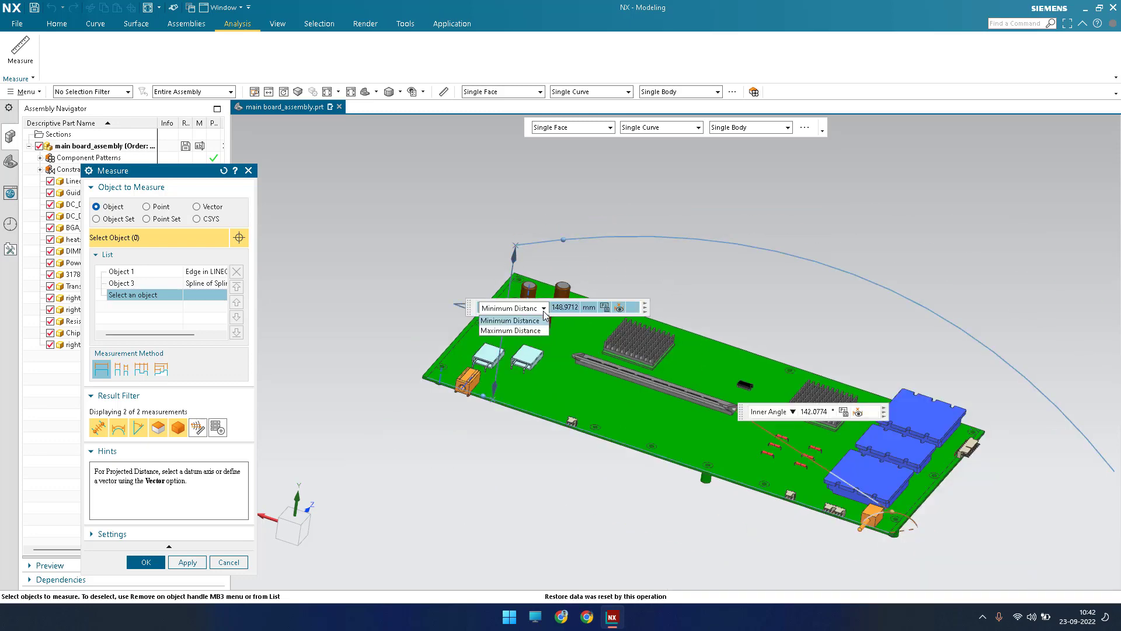
pyautogui.click(534, 331)
pyautogui.scroll(-3, 409, 327)
pyautogui.scroll(5, 423, 347)
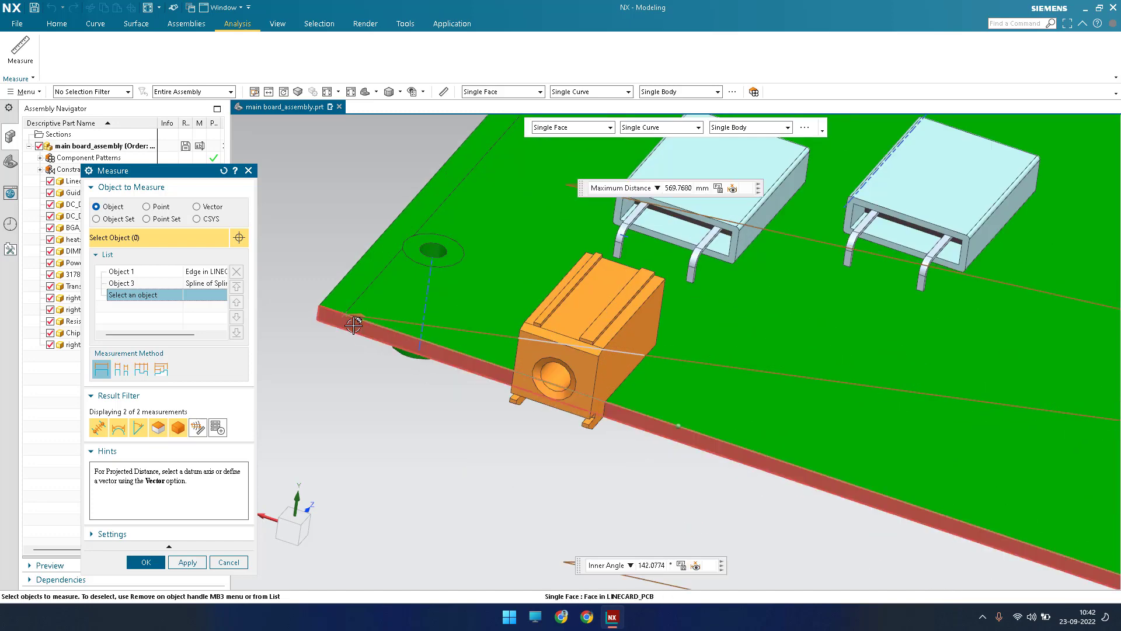
pyautogui.scroll(-3, 355, 326)
pyautogui.scroll(-3, 446, 349)
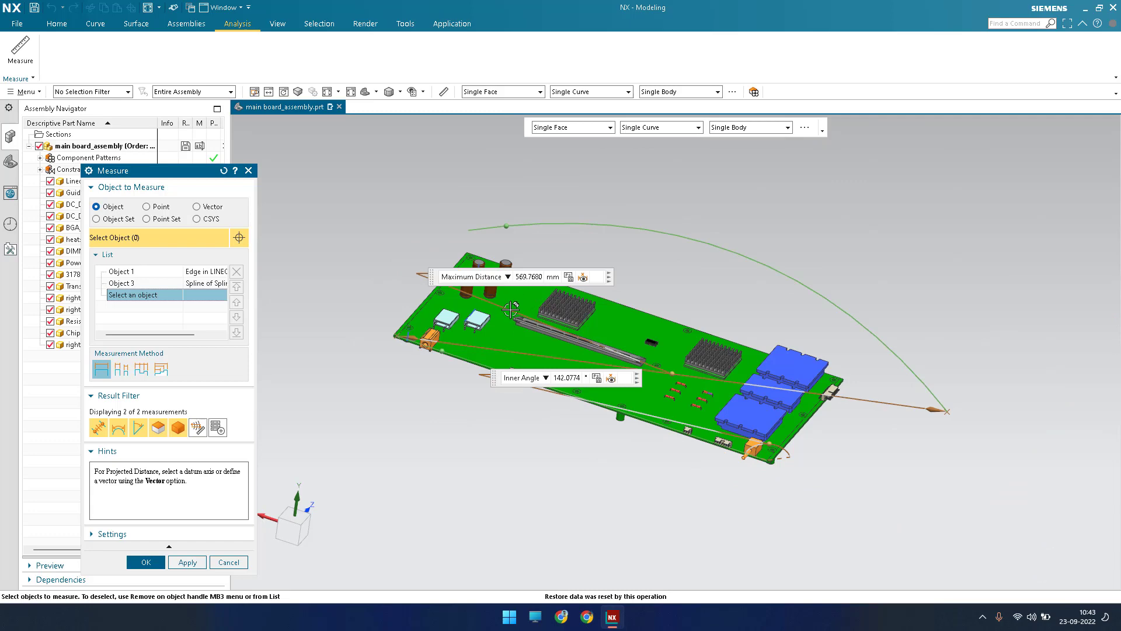
pyautogui.scroll(3, 484, 330)
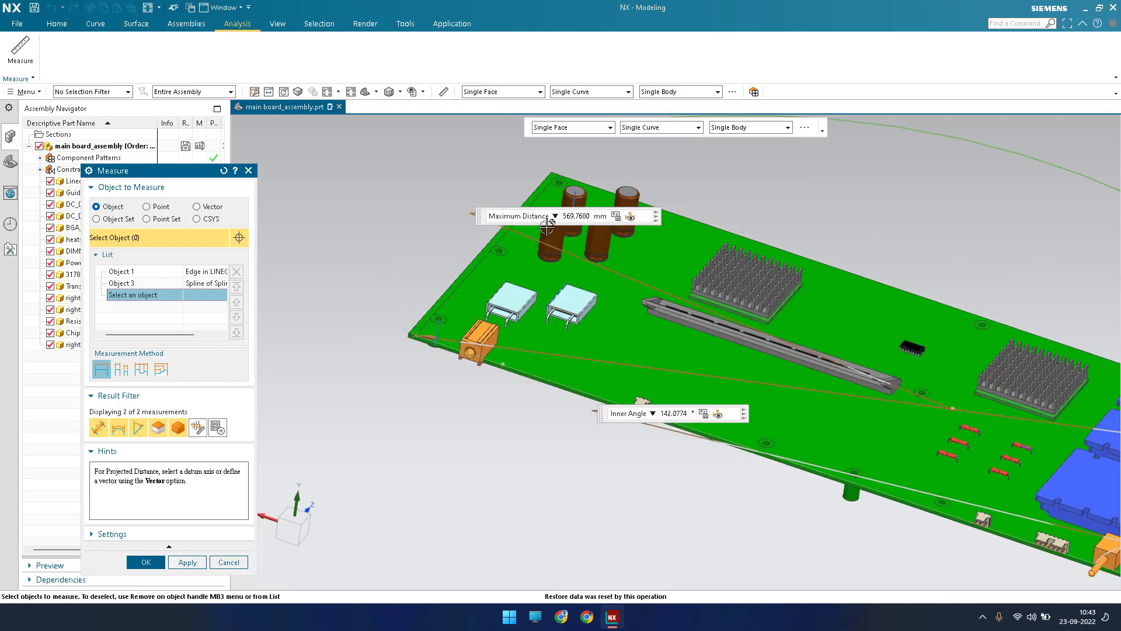
# Return the distance result to Minimum Distance, finish the measurement and close the information listing
pyautogui.click(555, 216)
pyautogui.click(543, 230)
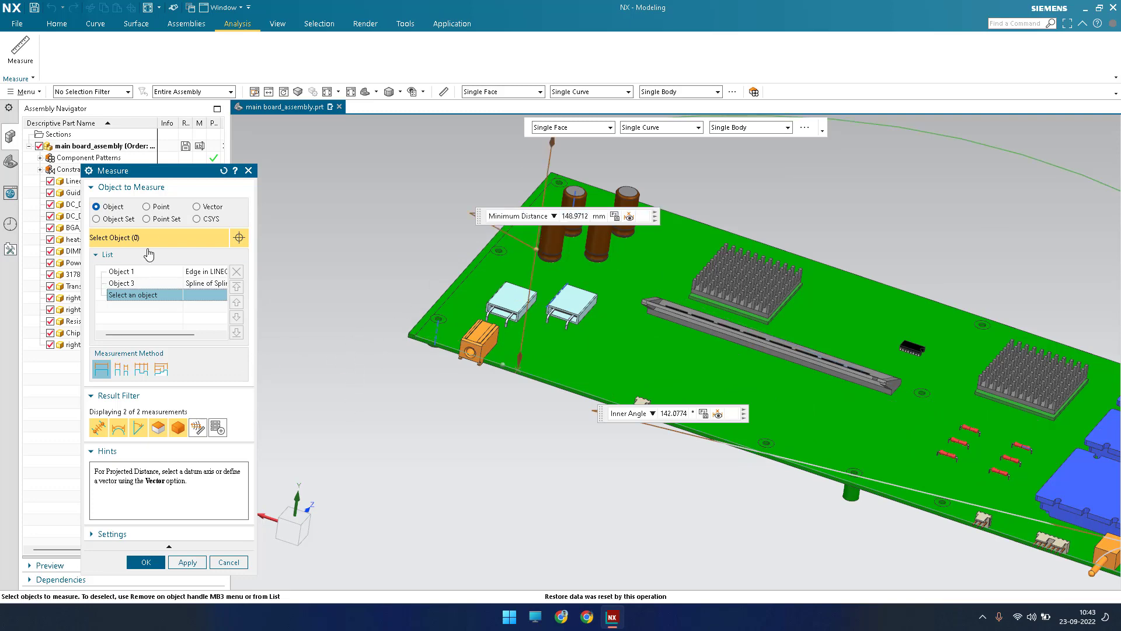
pyautogui.click(146, 562)
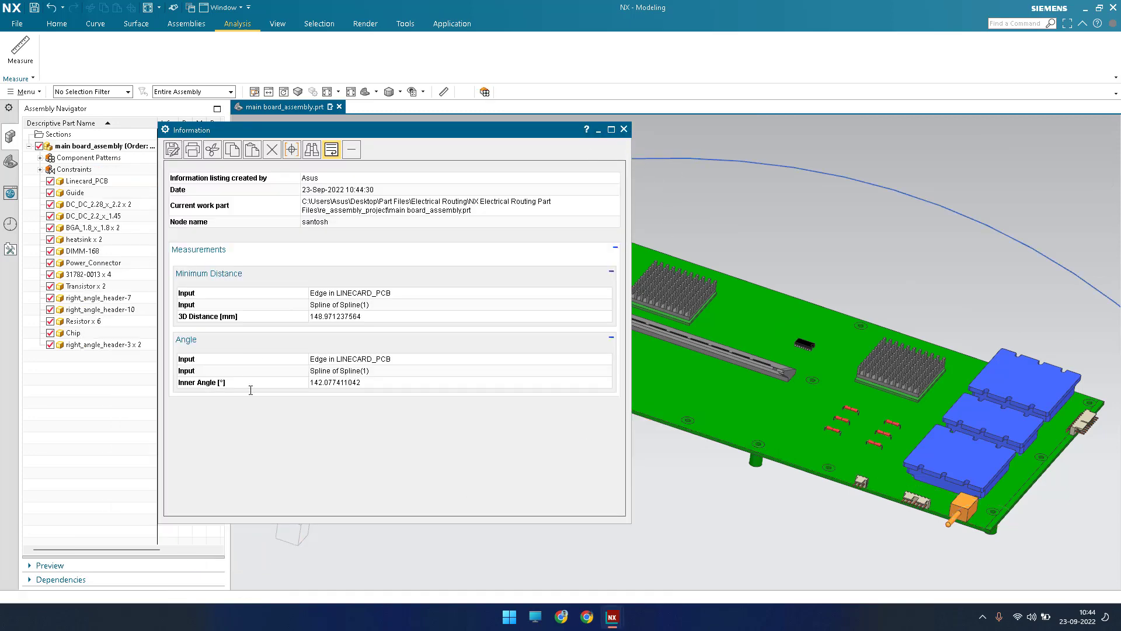
pyautogui.click(624, 130)
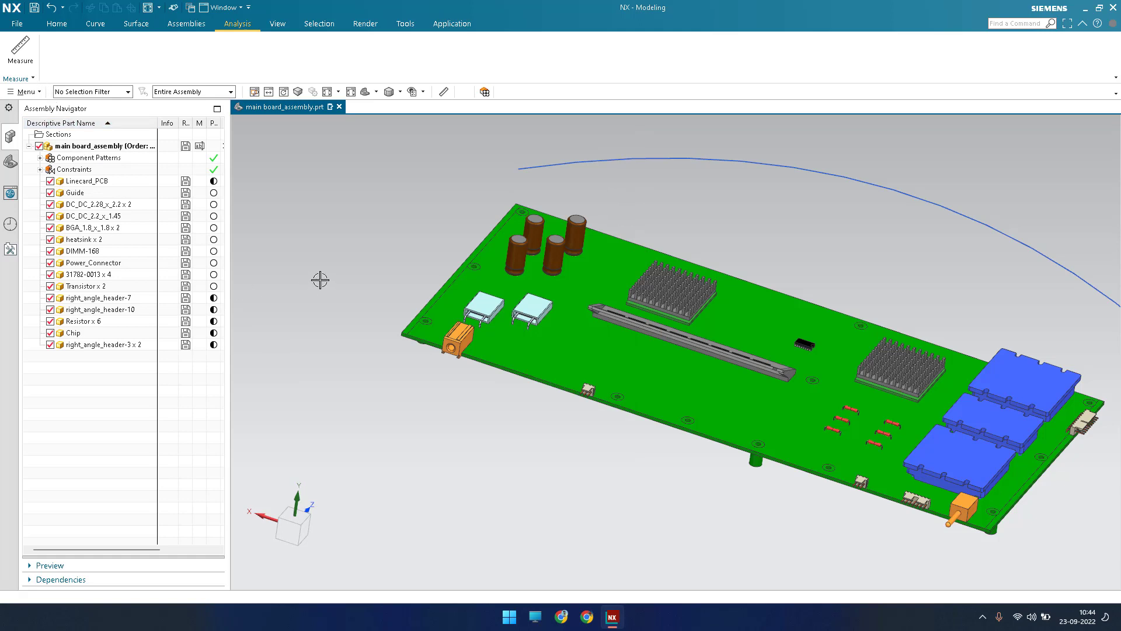
# Measure the spline above the board, keeping its length, curve start and curve end as associative results, and close the information listing
pyautogui.scroll(-2, 320, 280)
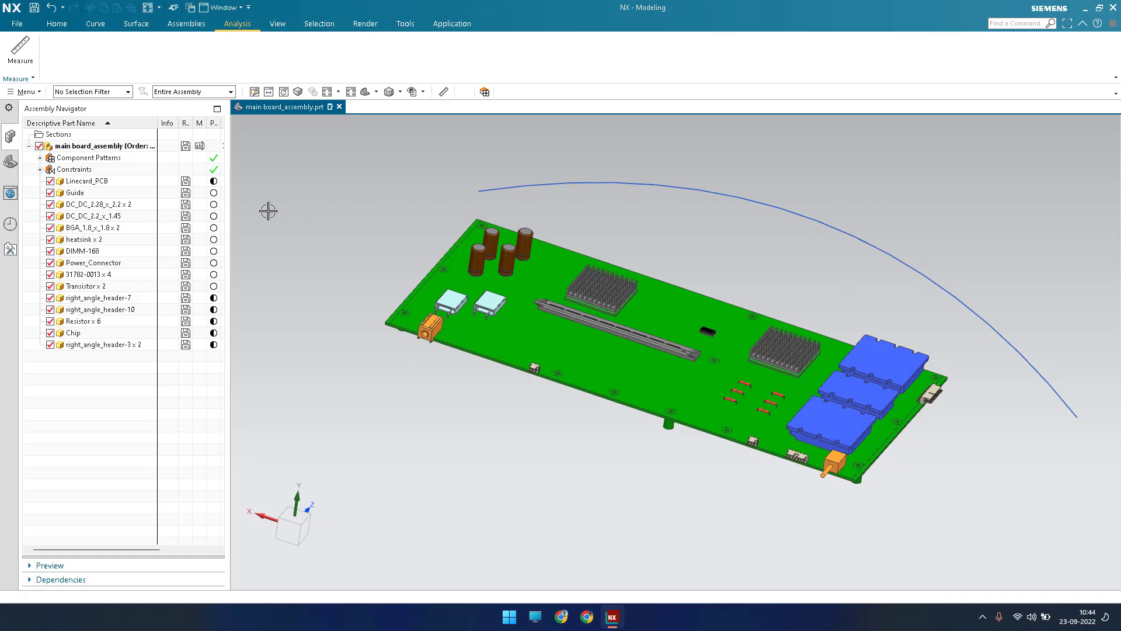
pyautogui.hotkey('ctrl', 'shift', 'm')
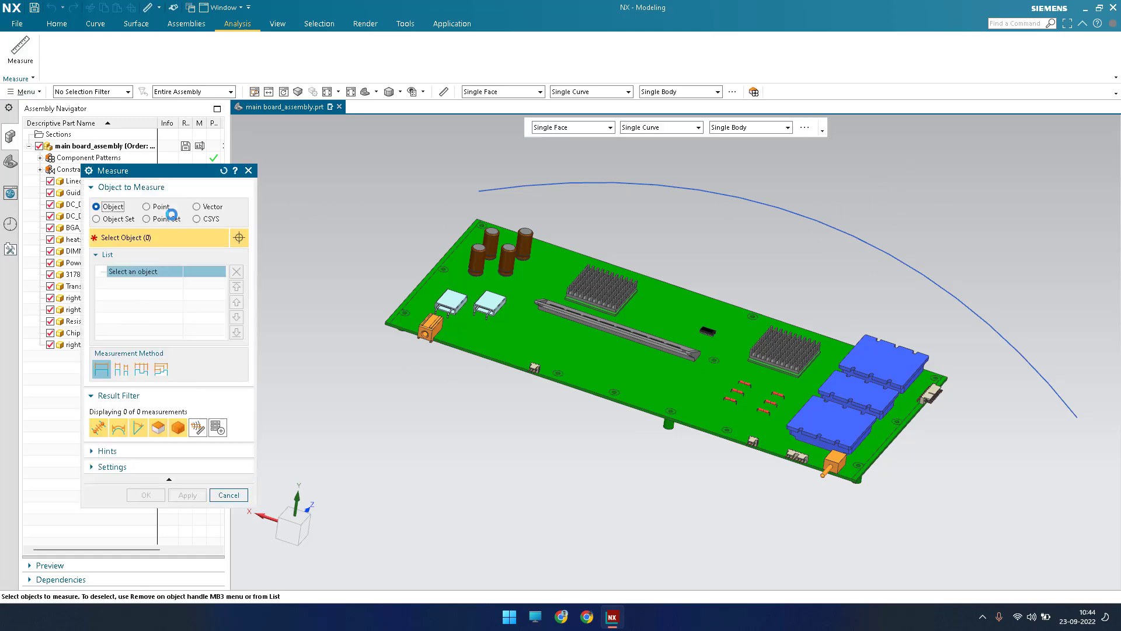
pyautogui.click(529, 184)
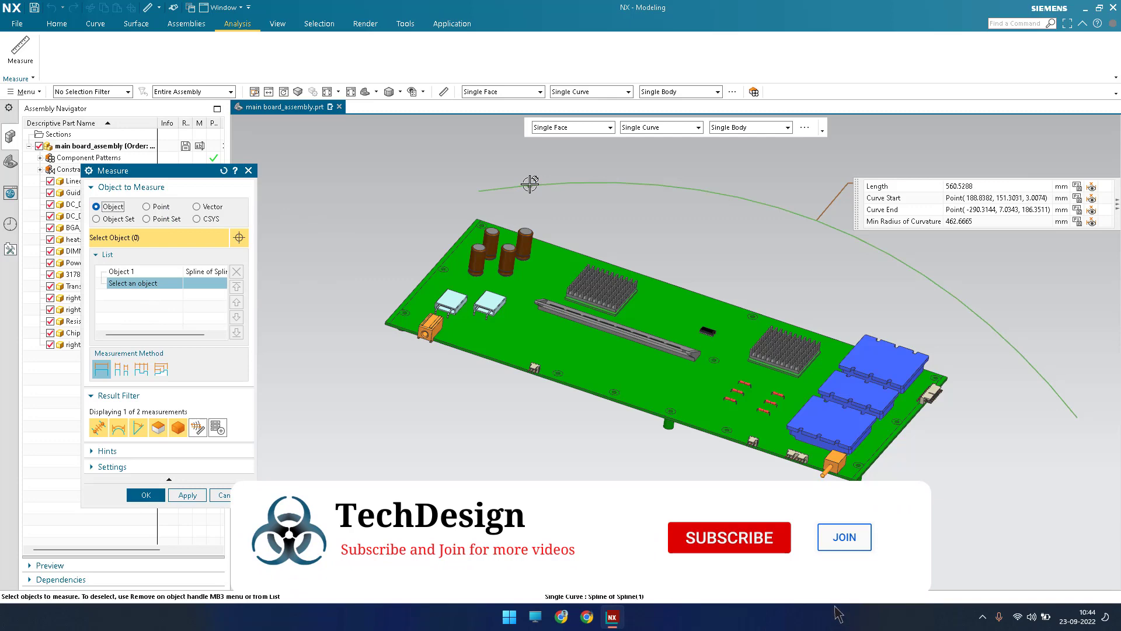
pyautogui.scroll(-1, 595, 209)
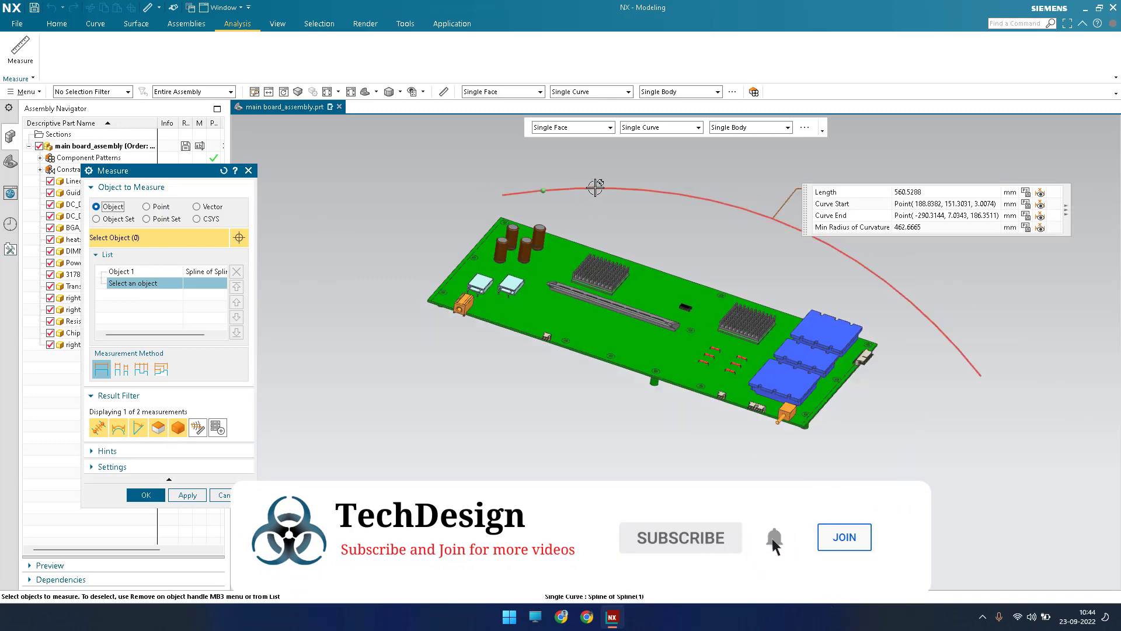
pyautogui.scroll(3, 864, 221)
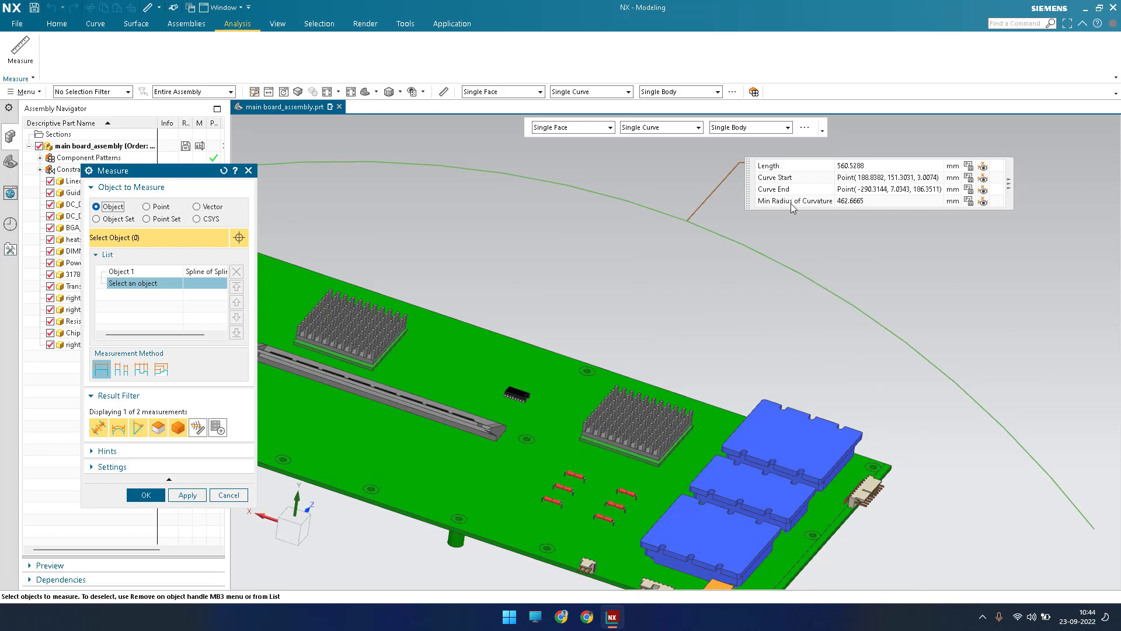
pyautogui.scroll(-2, 796, 295)
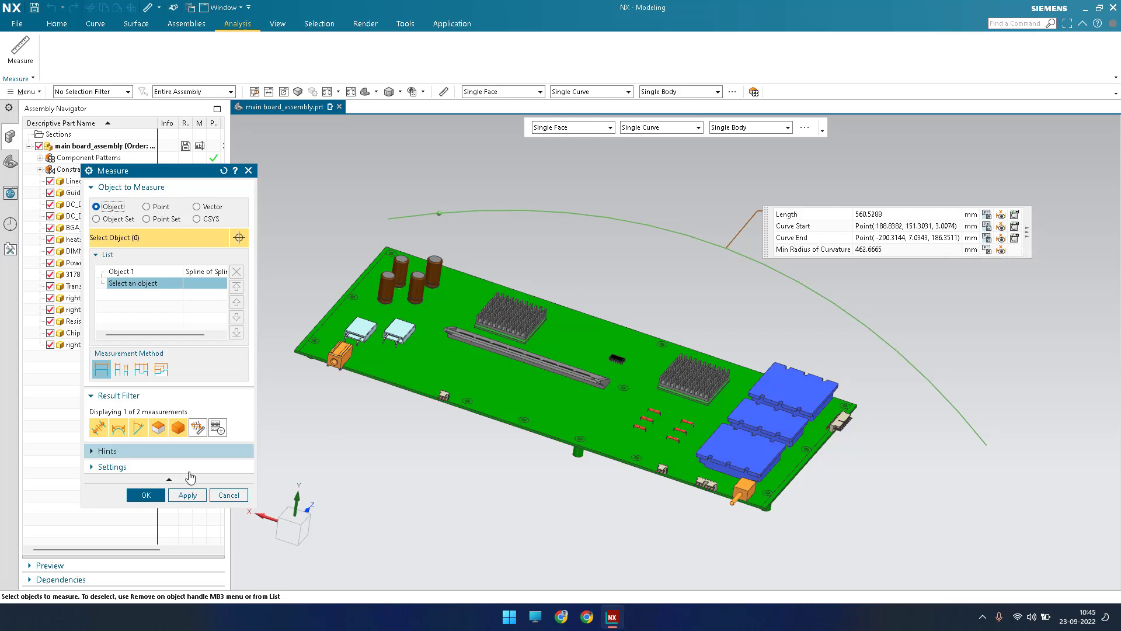
pyautogui.click(145, 495)
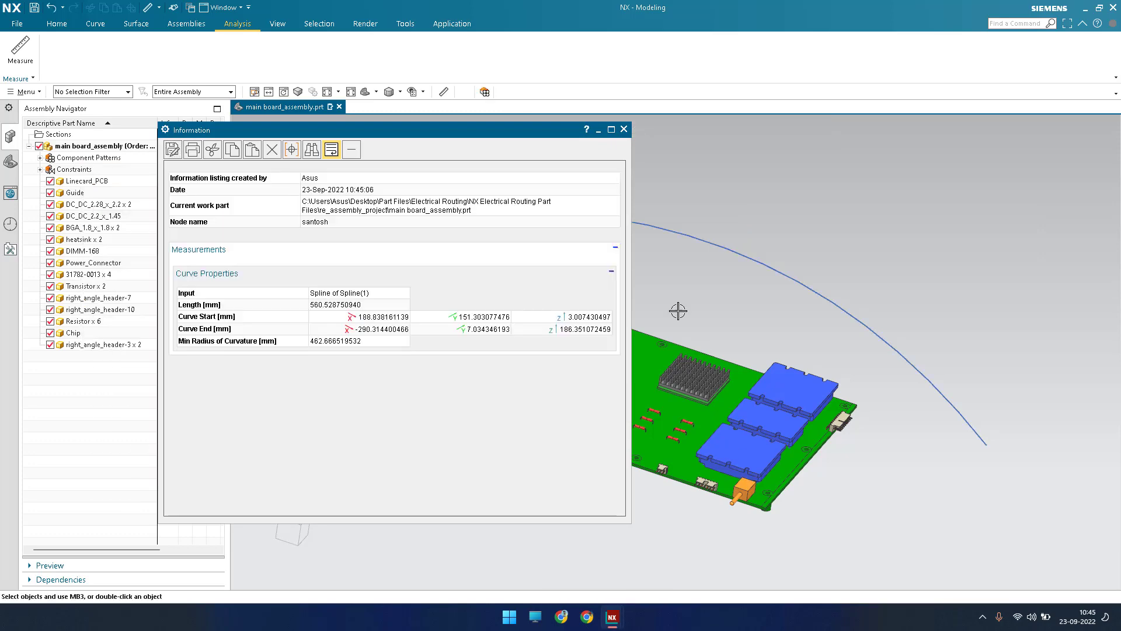
pyautogui.click(624, 129)
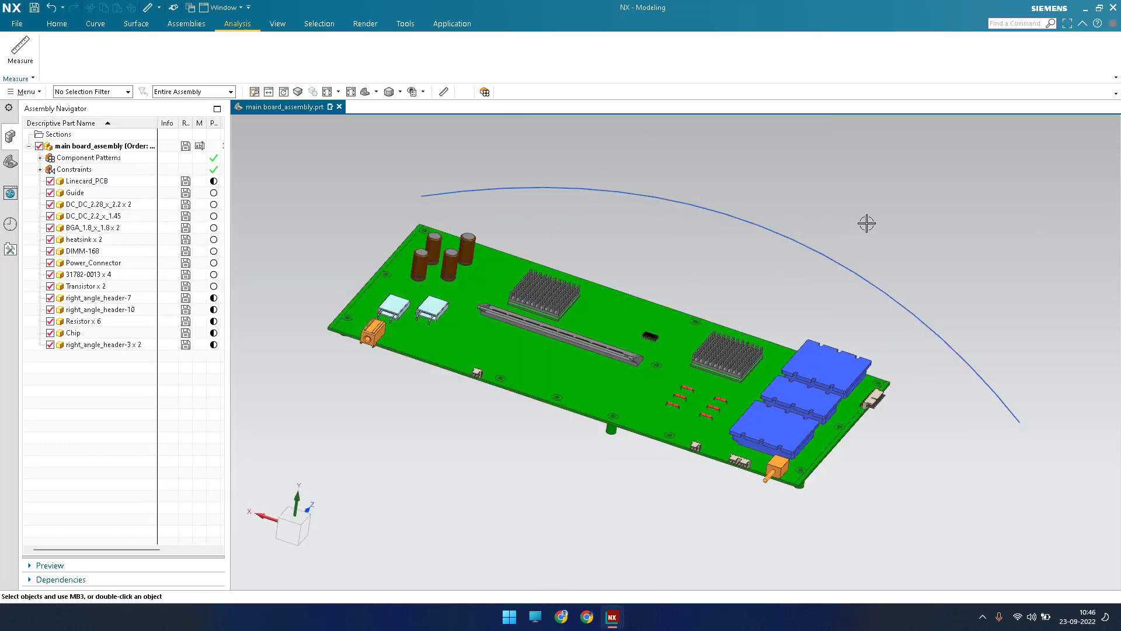
# Reopen the spline's curve measurement from the model history, review its results and accept it
pyautogui.click(10, 163)
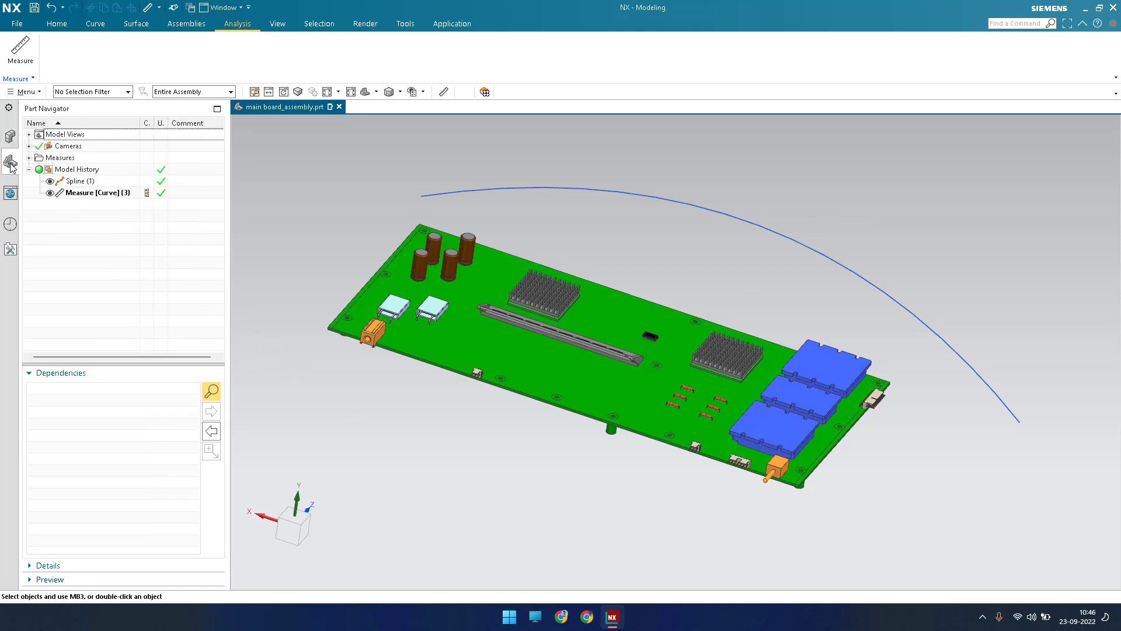
pyautogui.click(85, 194)
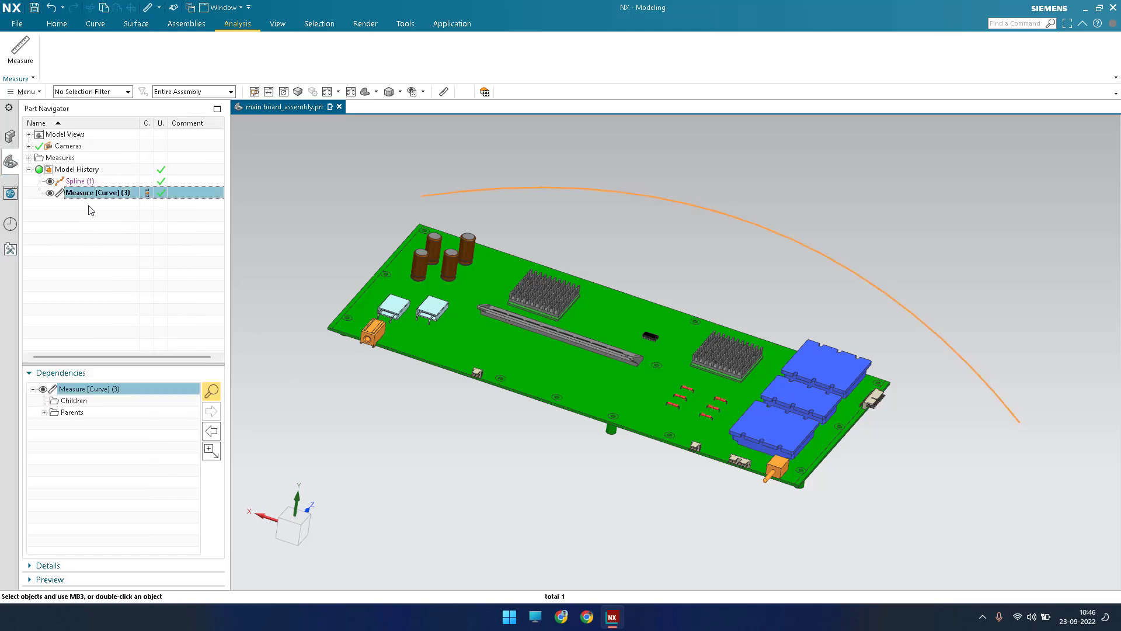
pyautogui.doubleClick(97, 194)
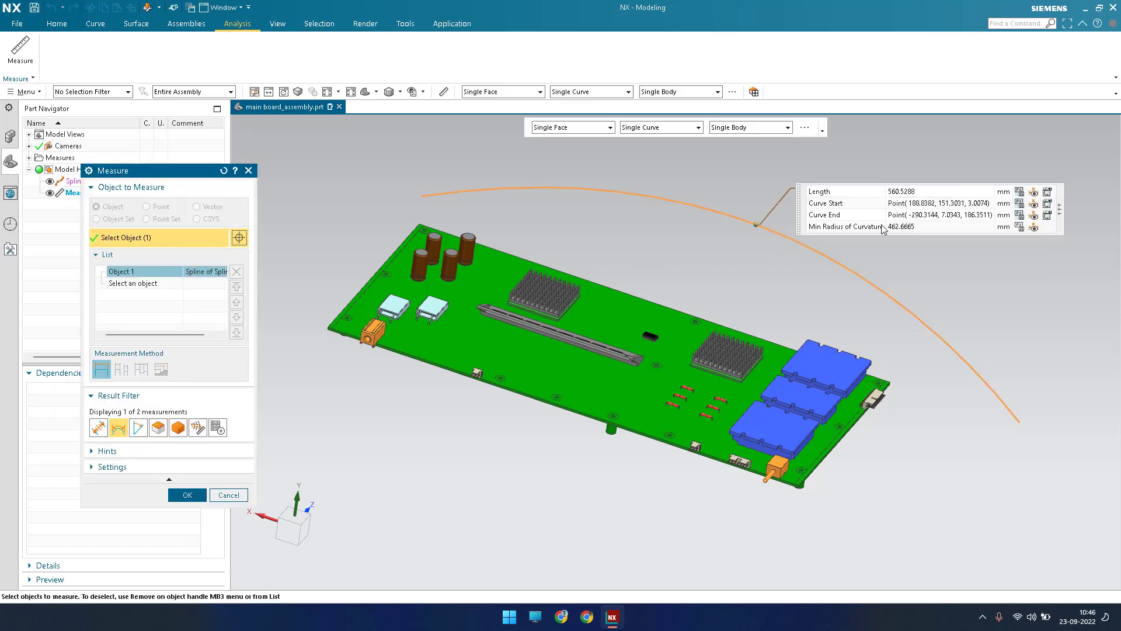
pyautogui.click(187, 494)
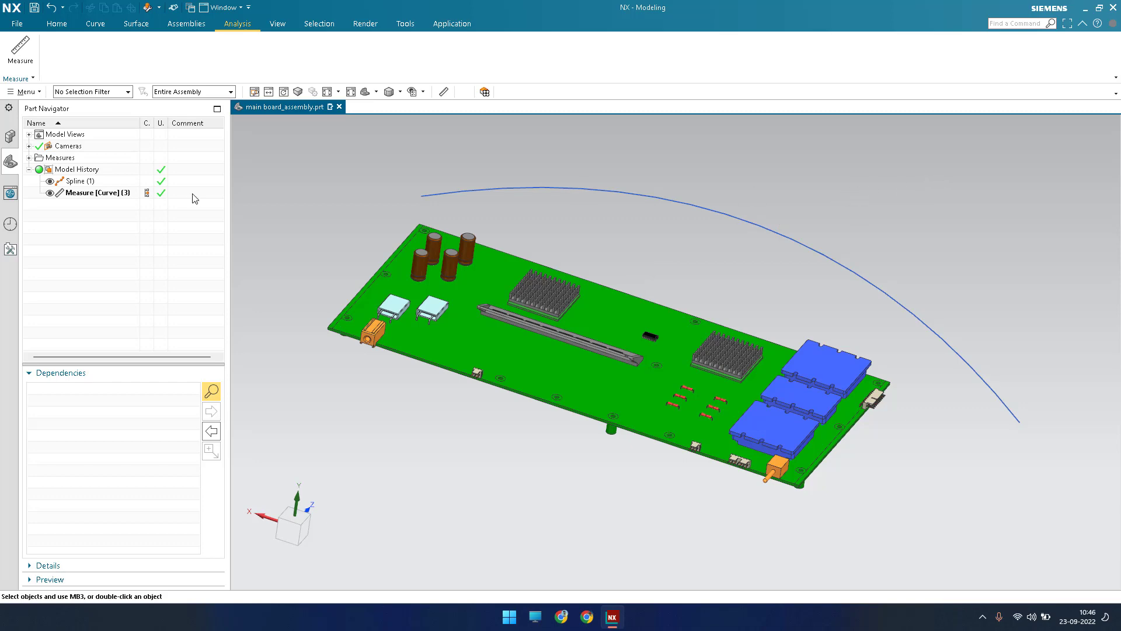
# Show the dimensions of the curve measurement in the model and place the annotation clear of the spline
pyautogui.click(101, 194)
pyautogui.rightClick(101, 196)
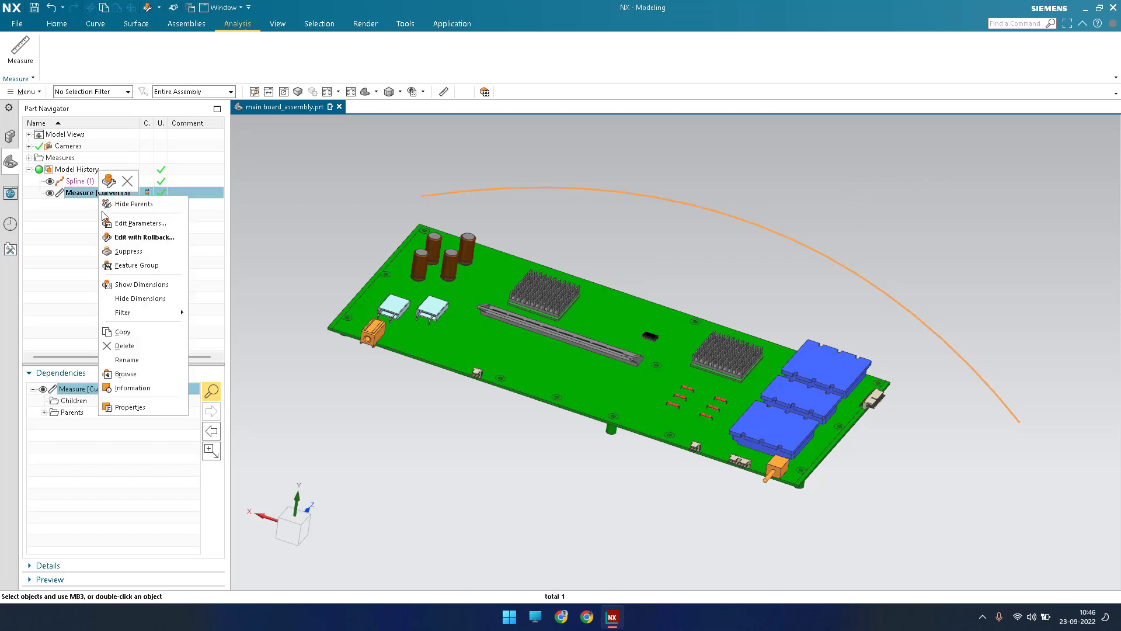
pyautogui.click(114, 285)
pyautogui.click(712, 251)
pyautogui.moveTo(751, 251)
pyautogui.keyDown('shift'); pyautogui.mouseDown(button='middle')
pyautogui.moveTo(790, 268)
pyautogui.moveTo(727, 298)
pyautogui.mouseUp(button='middle'); pyautogui.keyUp('shift')
pyautogui.moveTo(727, 298); pyautogui.dragTo(795, 218)
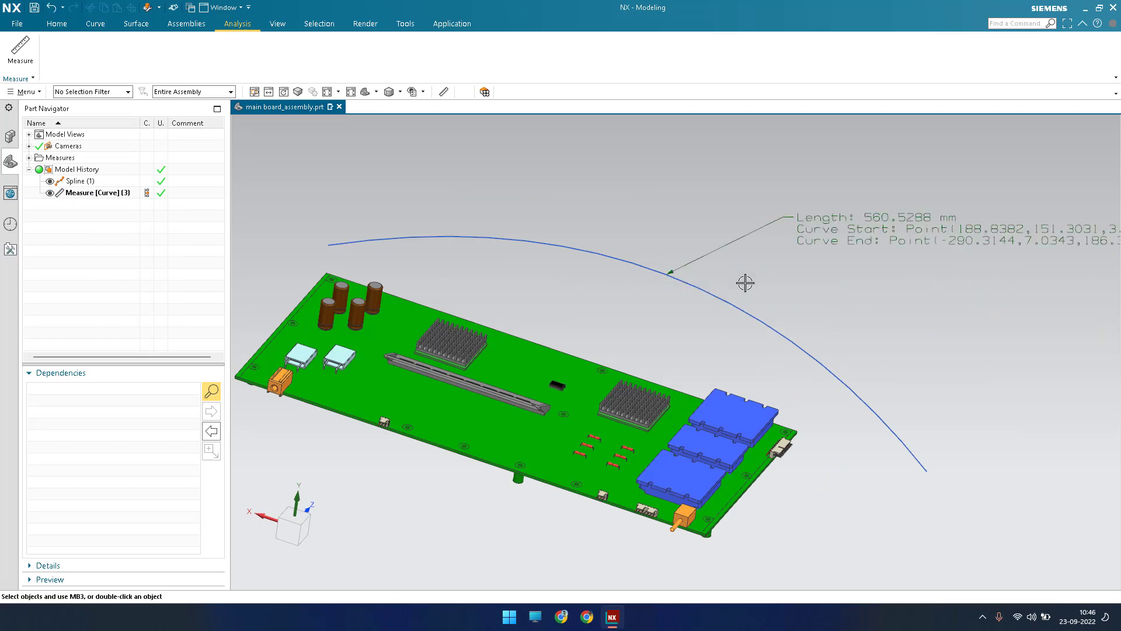
pyautogui.scroll(-2, 663, 270)
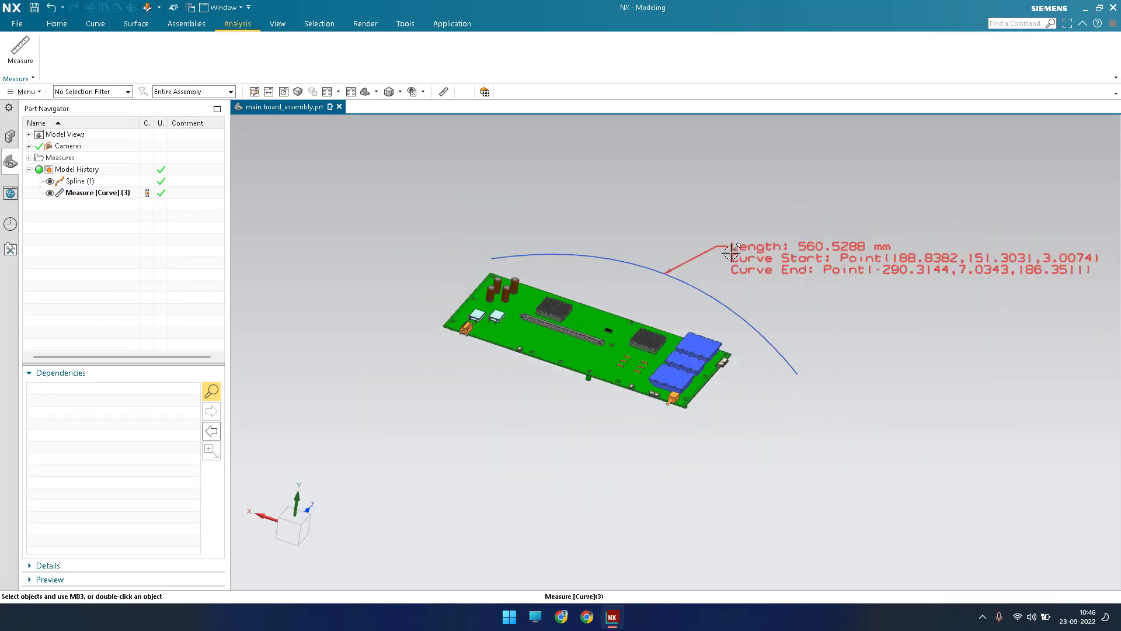
pyautogui.scroll(2, 759, 242)
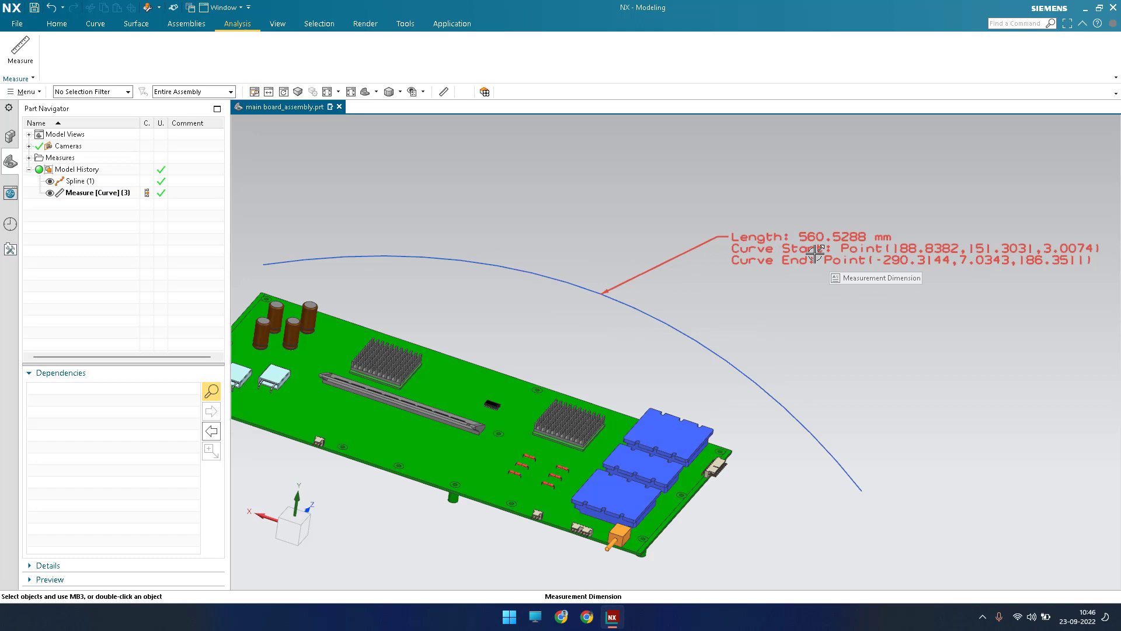
pyautogui.scroll(-2, 765, 267)
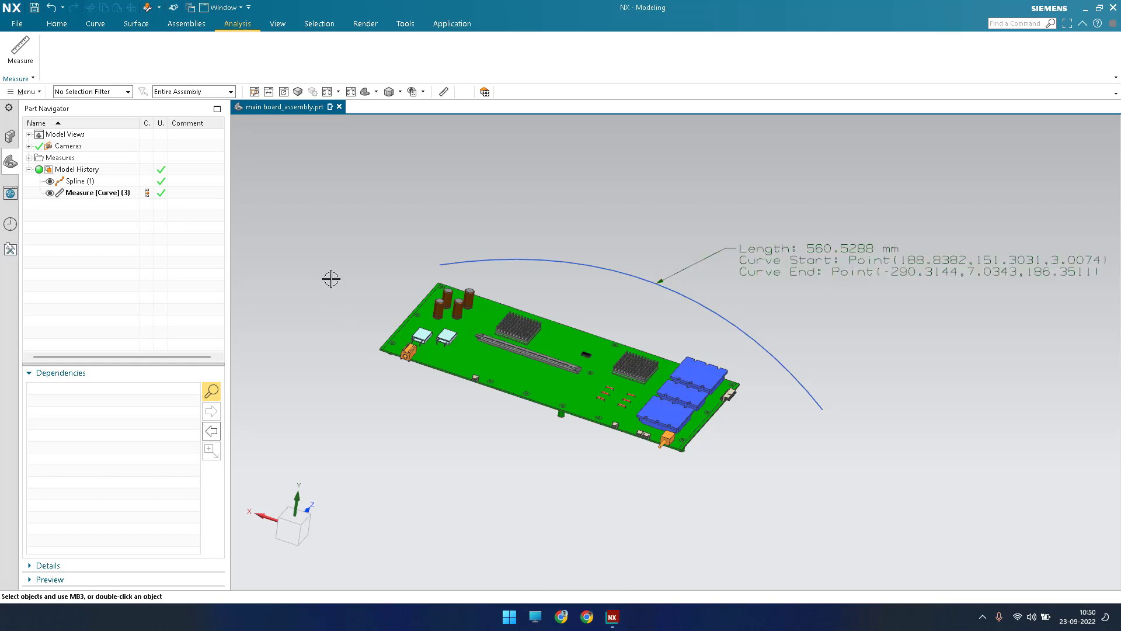
# Draw a straight two-point studio spline diagonally past the PCB's front corner, crossing near the end of the curved spline
pyautogui.click(22, 60)
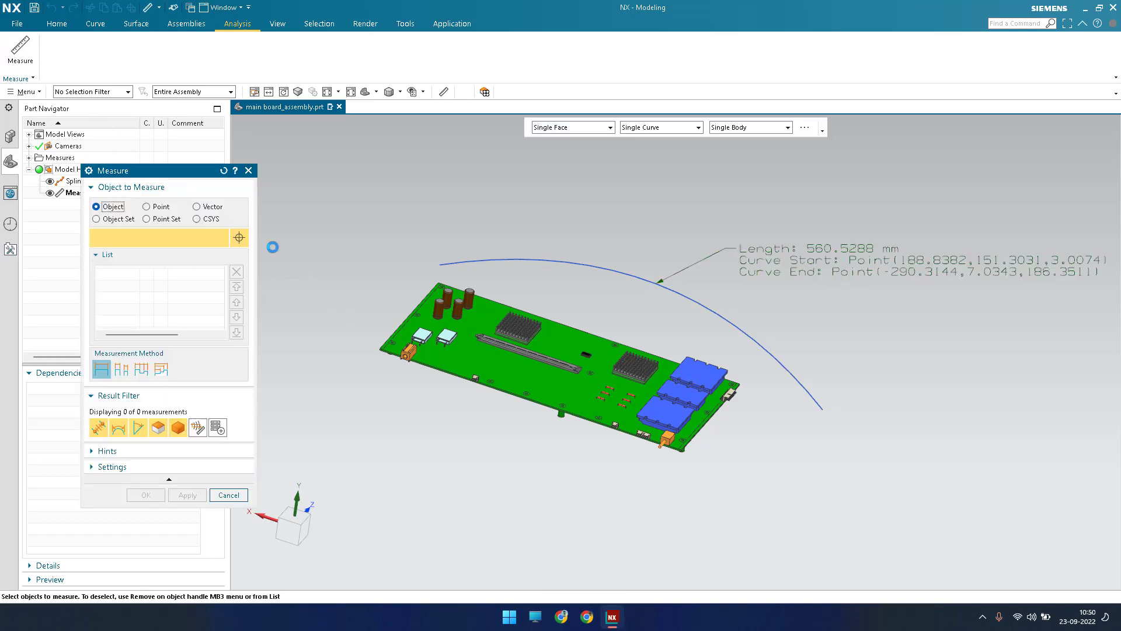
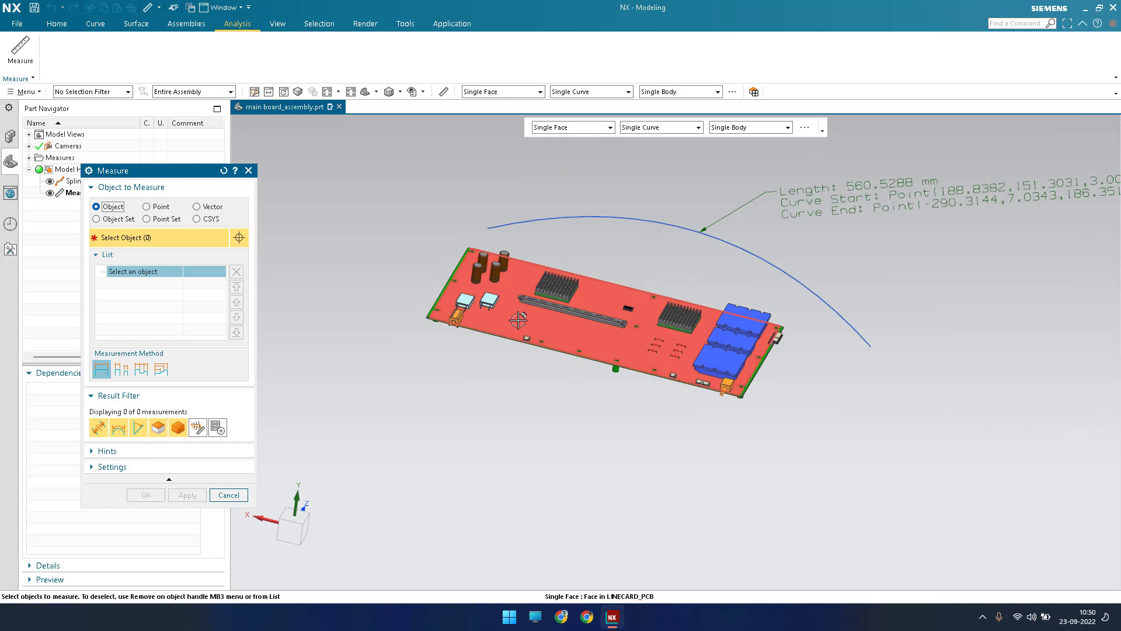
pyautogui.click(92, 27)
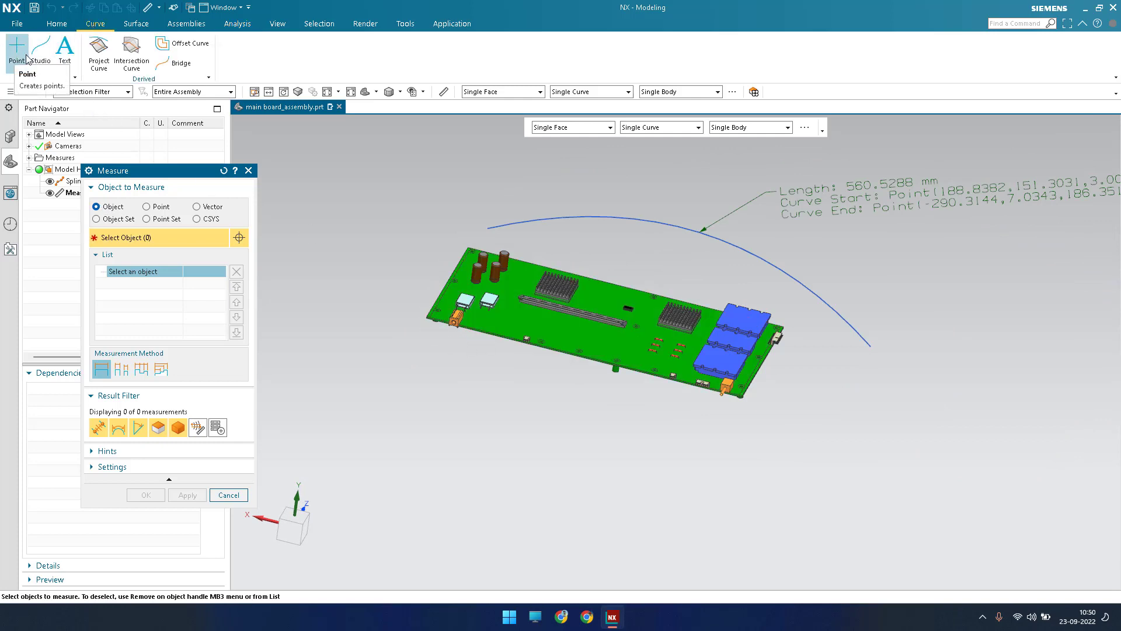
pyautogui.middleClick(624, 452)
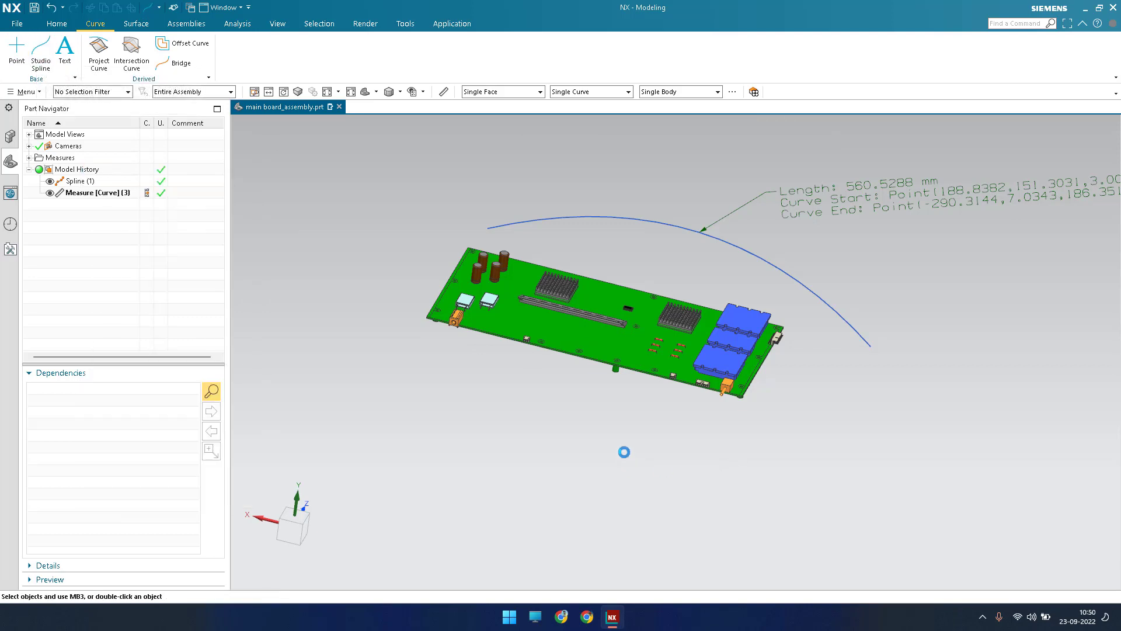
pyautogui.click(609, 461)
pyautogui.click(935, 306)
pyautogui.click(149, 444)
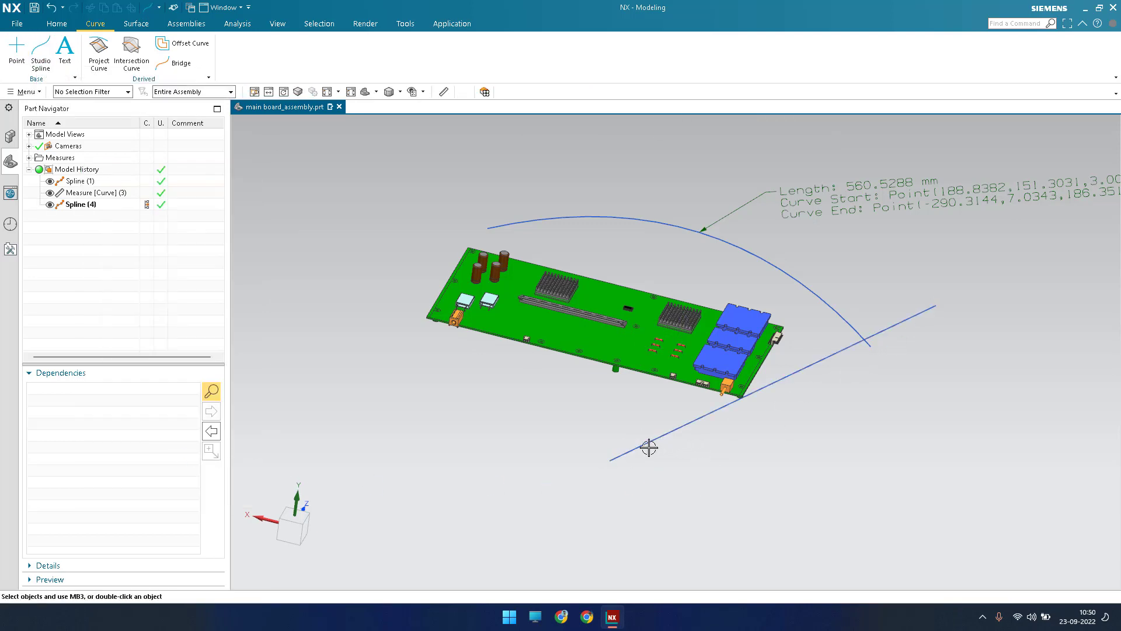
# Start a new measurement and specify the negative X direction as its first entry, a vector
pyautogui.click(62, 25)
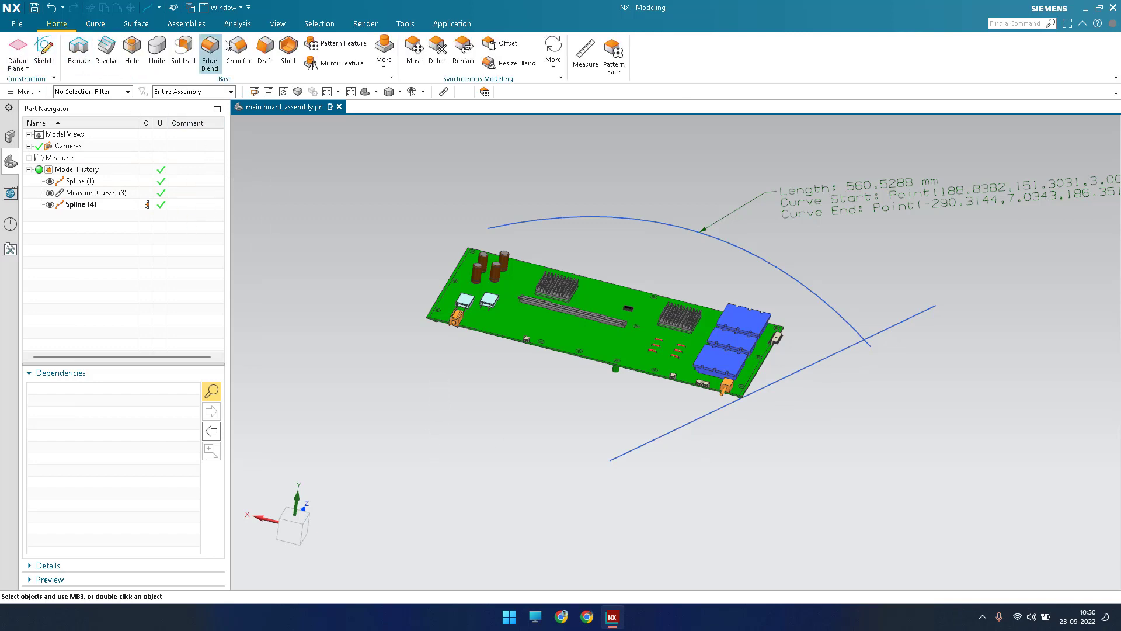
pyautogui.click(237, 24)
pyautogui.click(21, 50)
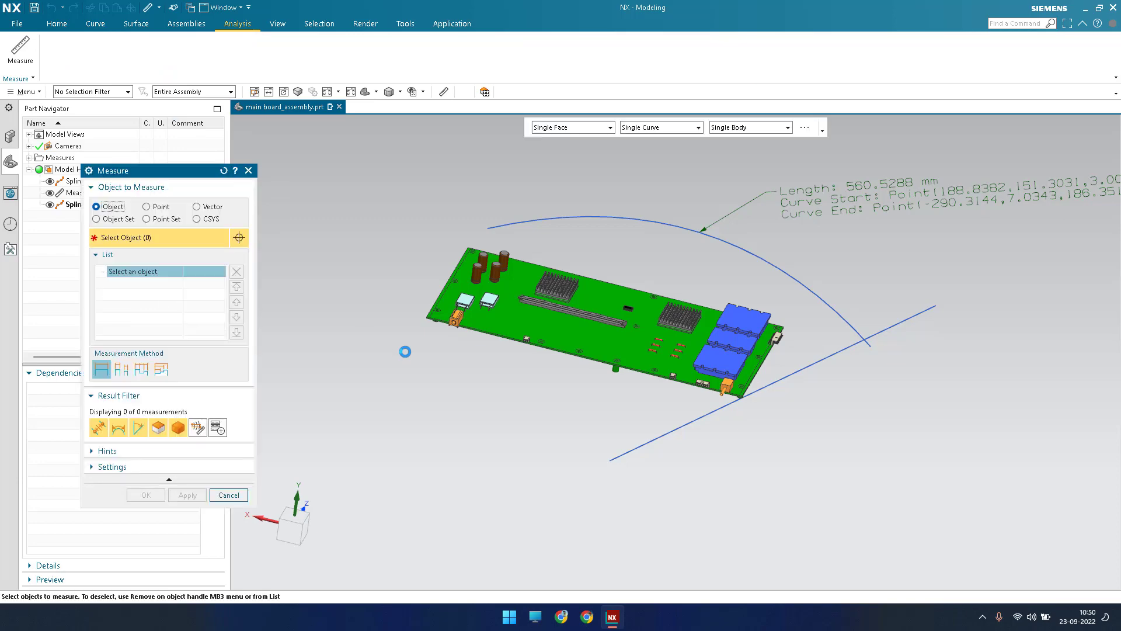
pyautogui.scroll(-3, 401, 335)
pyautogui.scroll(-5, 435, 308)
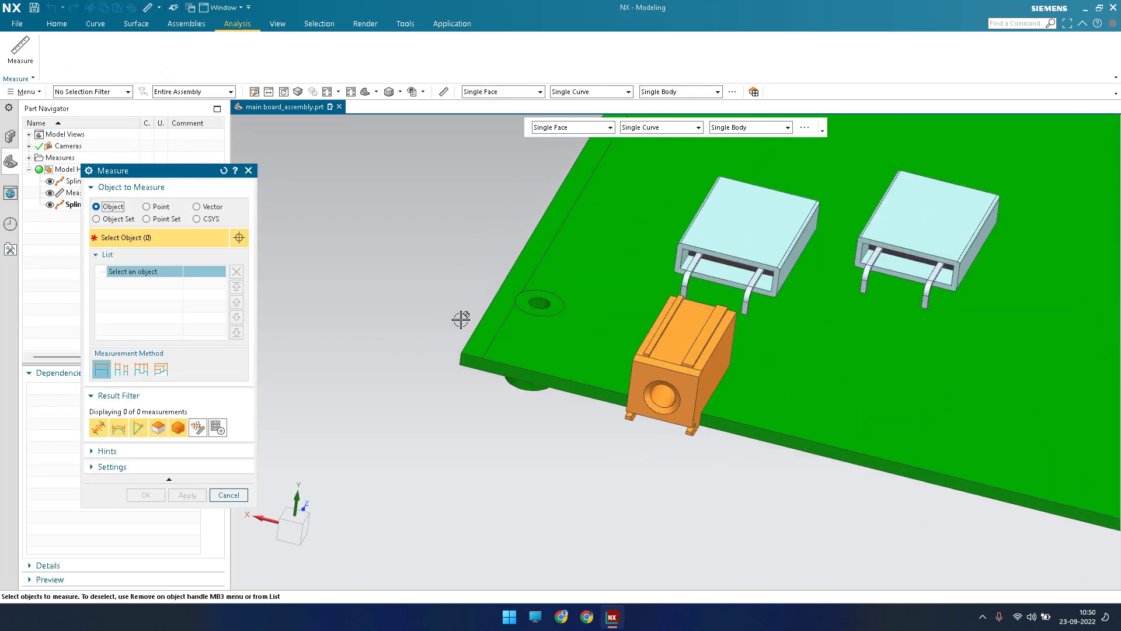
pyautogui.scroll(-3, 466, 335)
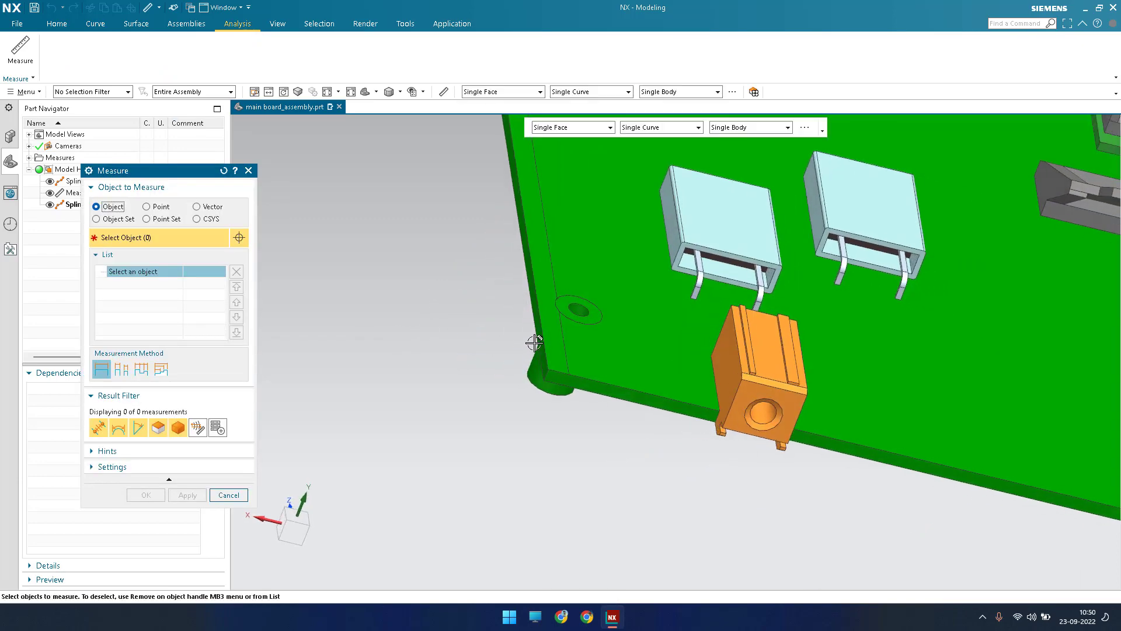
pyautogui.scroll(10, 539, 320)
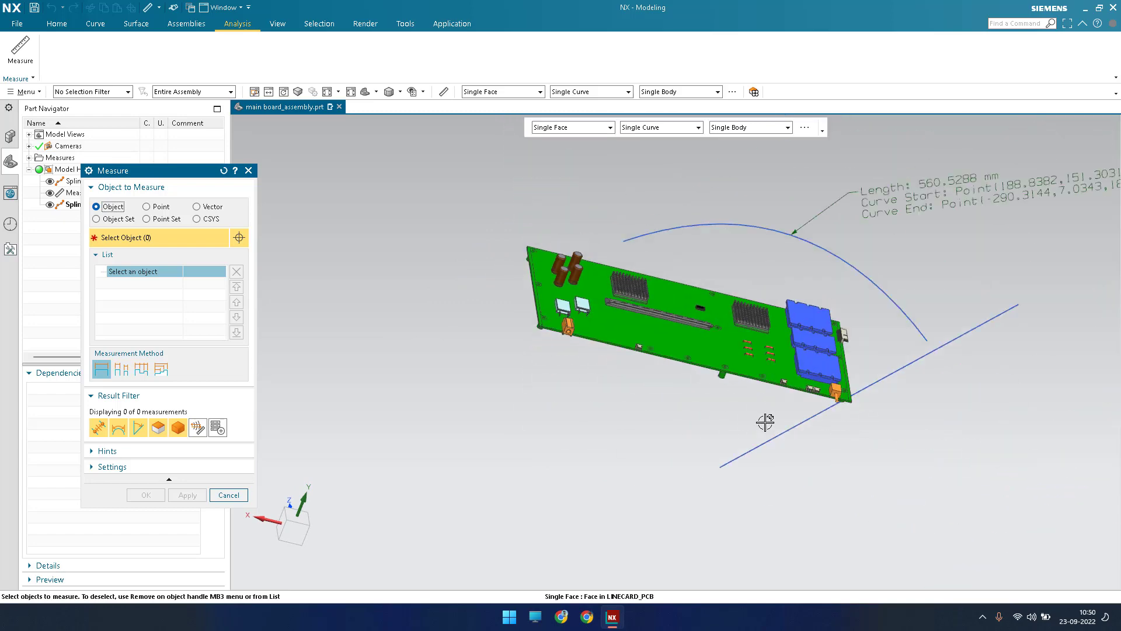
pyautogui.moveTo(537, 381); pyautogui.dragTo(528, 358, button='middle')
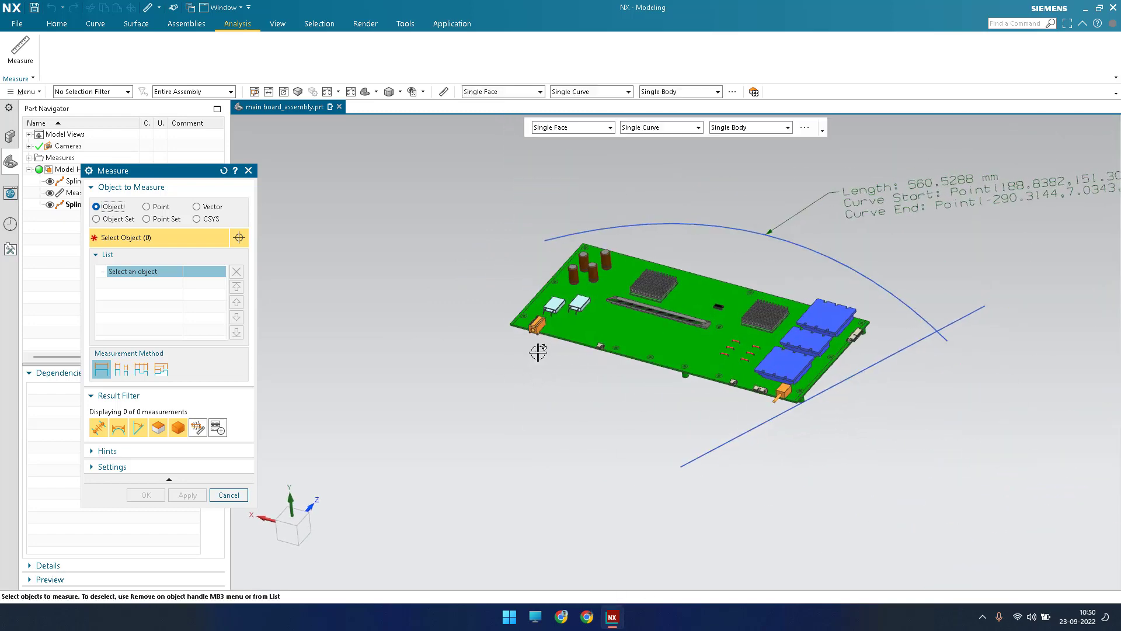
pyautogui.click(208, 209)
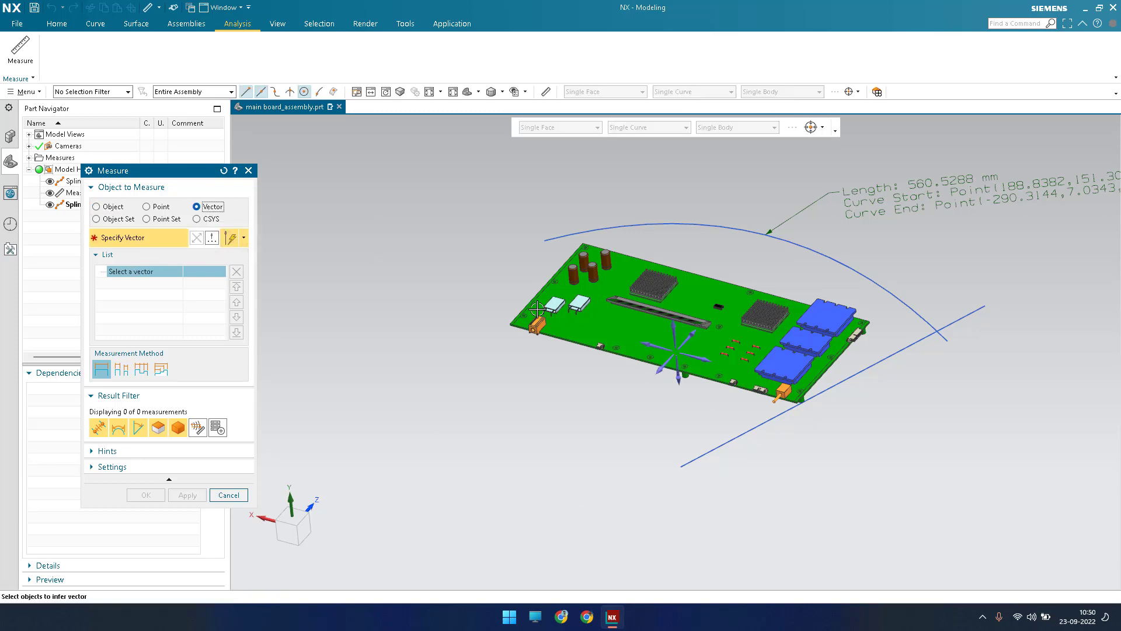
pyautogui.scroll(2, 705, 385)
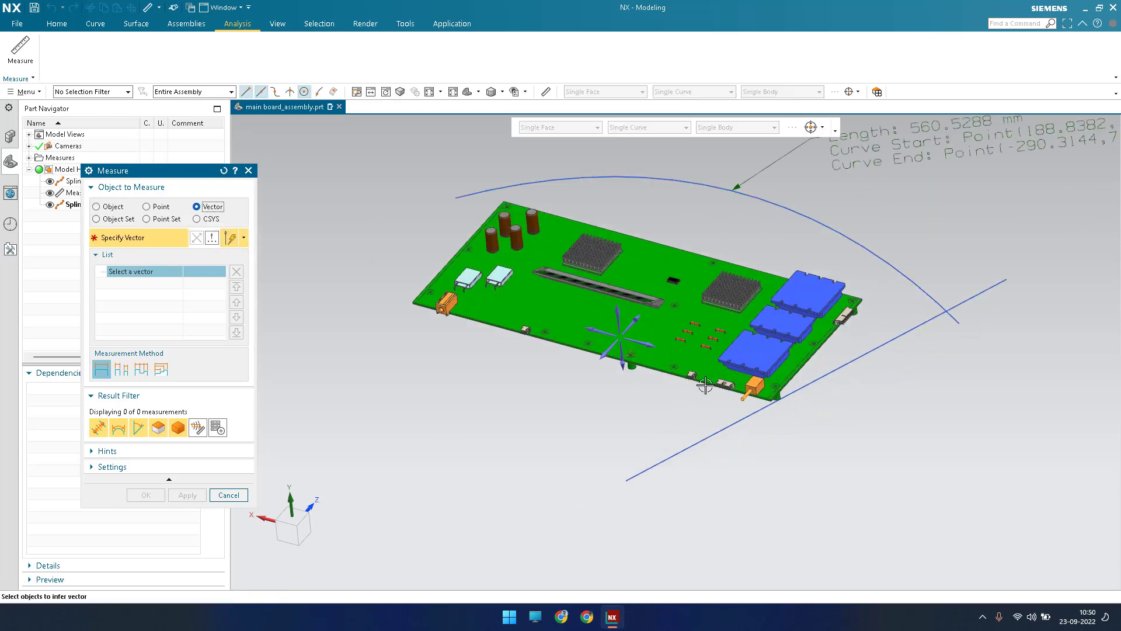
pyautogui.click(652, 347)
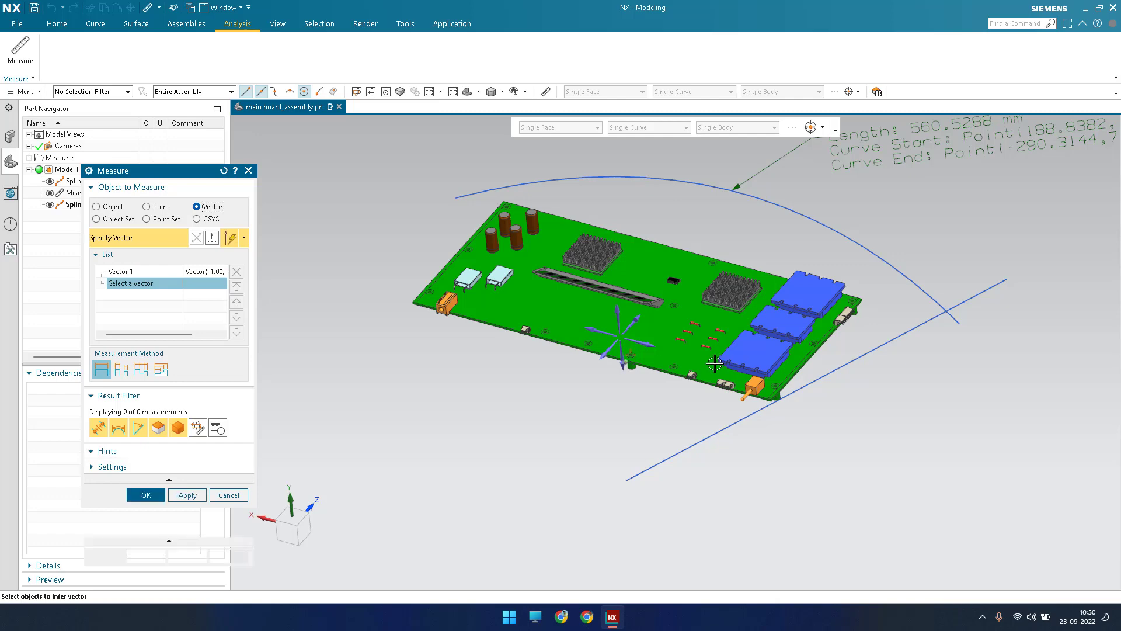
# Measure the minimum projected clearance along the vector between the PCB's short side face near the transistors and the straight spline
pyautogui.click(108, 210)
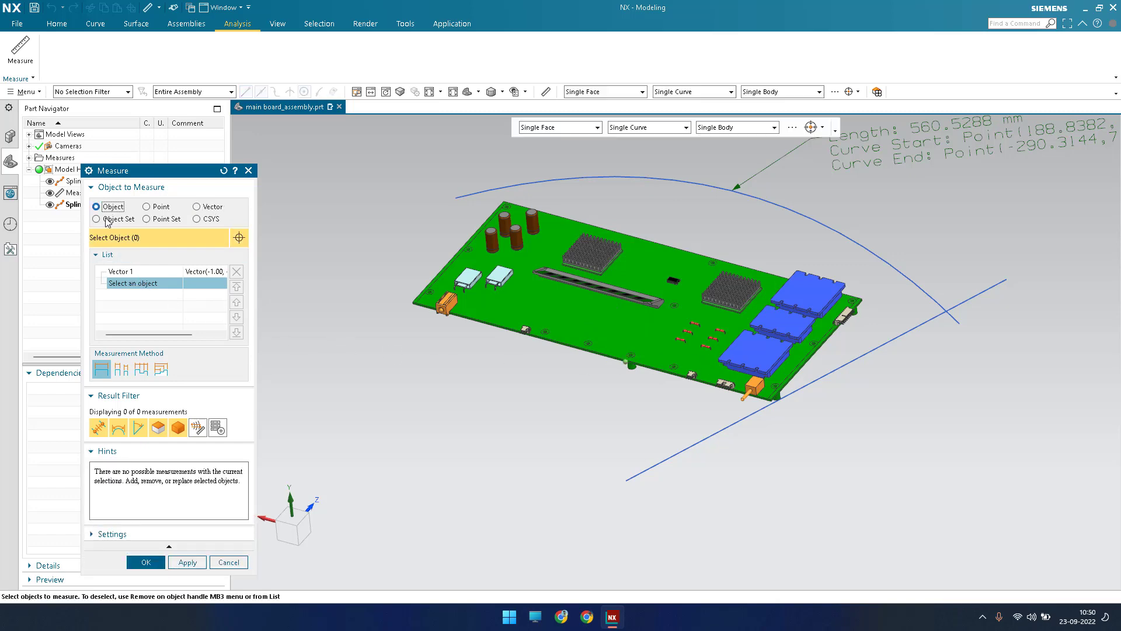
pyautogui.scroll(4, 393, 260)
pyautogui.scroll(6, 476, 310)
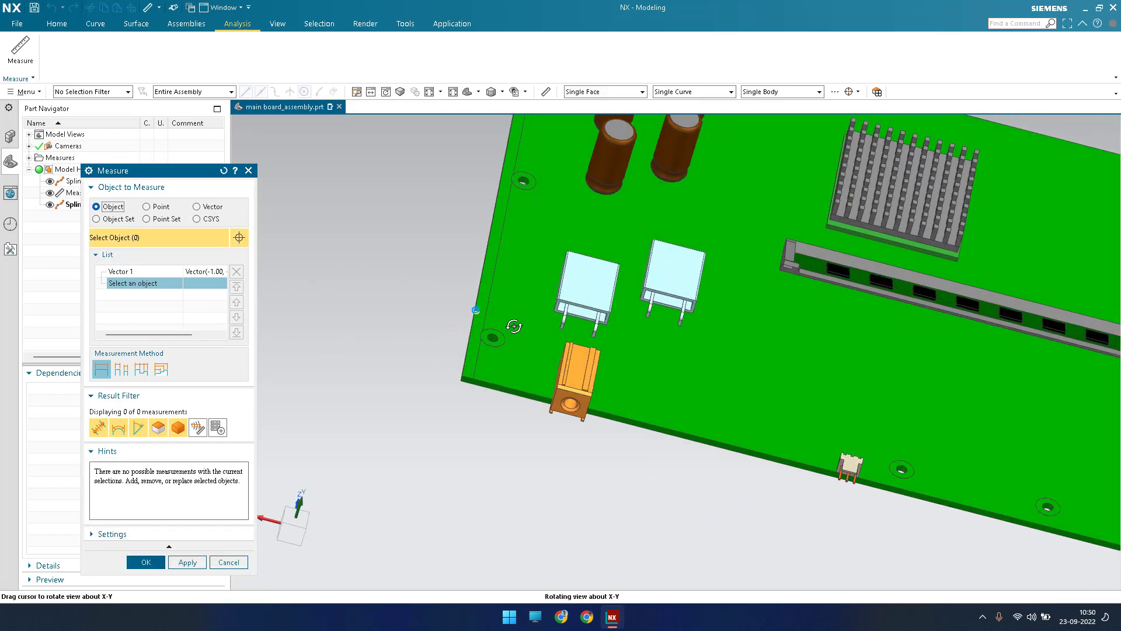
pyautogui.click(512, 287)
pyautogui.scroll(-6, 512, 288)
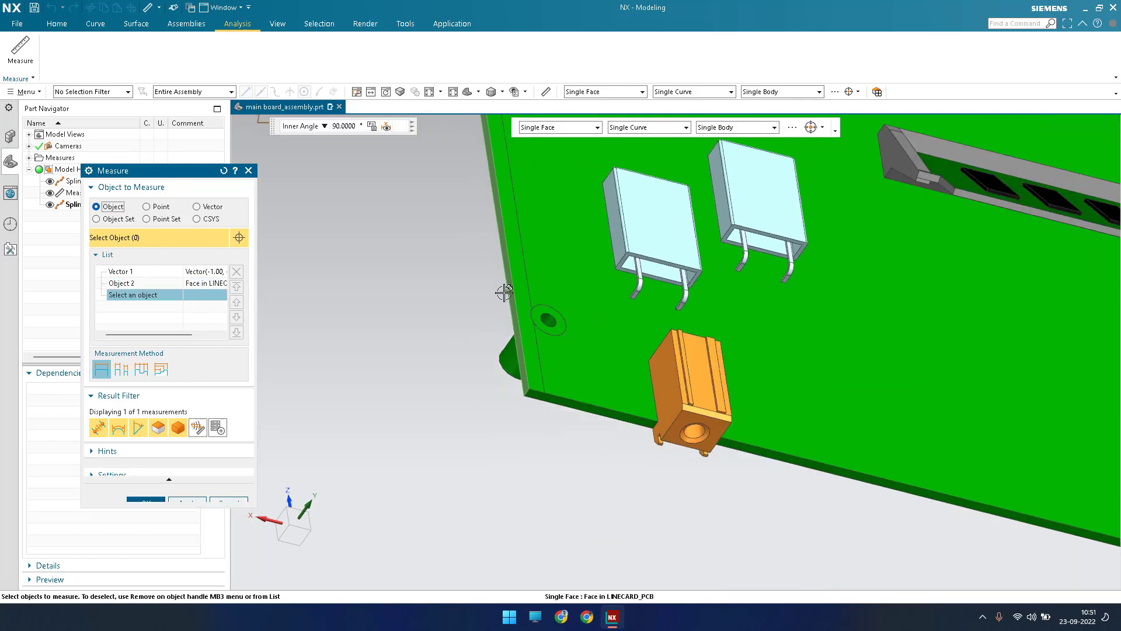
pyautogui.scroll(-2, 874, 463)
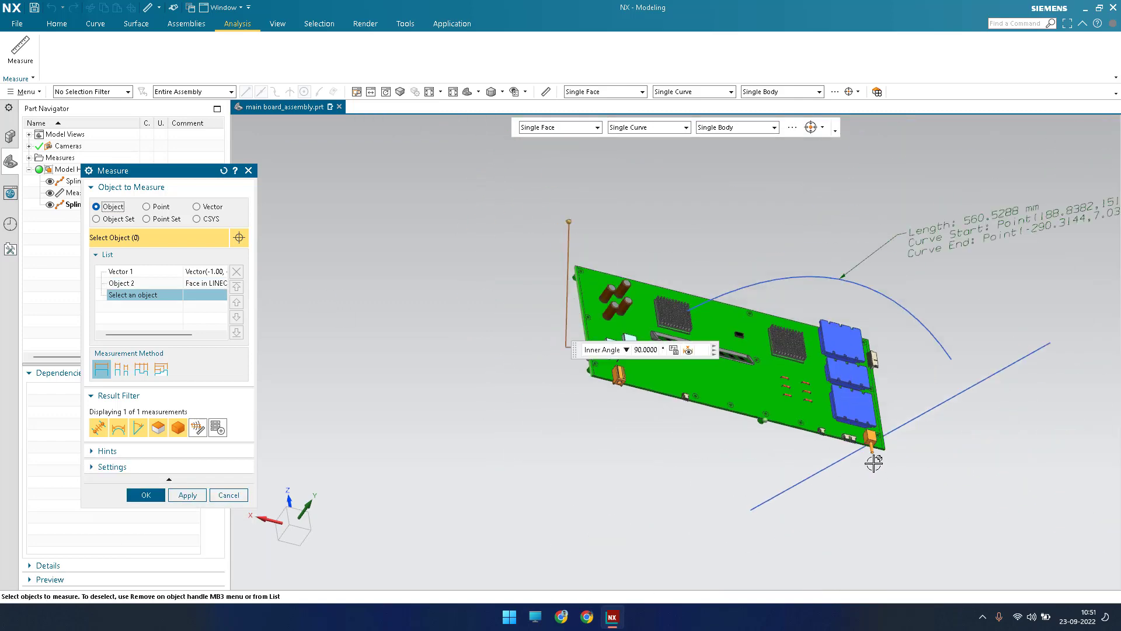
pyautogui.click(911, 422)
pyautogui.moveTo(688, 463); pyautogui.dragTo(653, 456, button='middle')
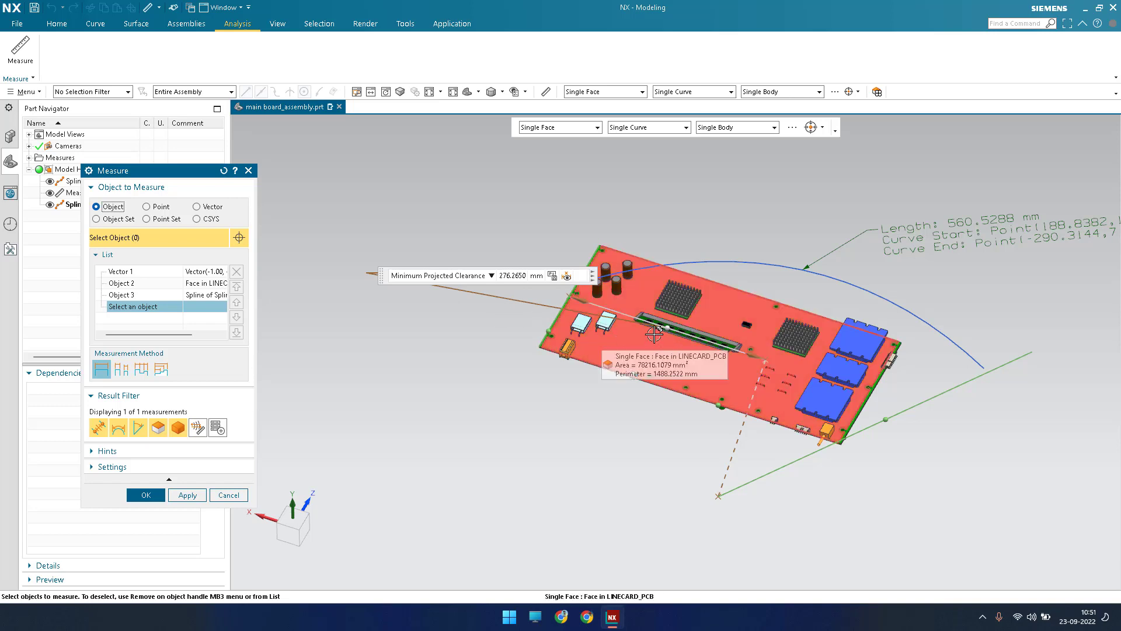
# Try the projected clearance with the vector along the Y axis, and return the vector to the negative X direction
pyautogui.click(170, 278)
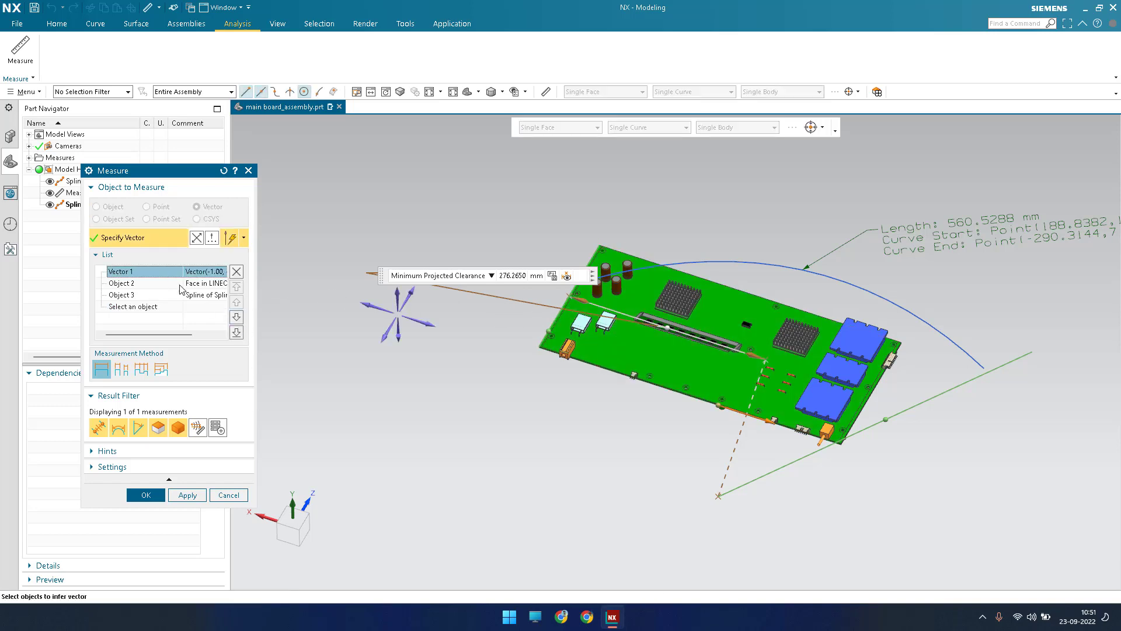
pyautogui.click(401, 296)
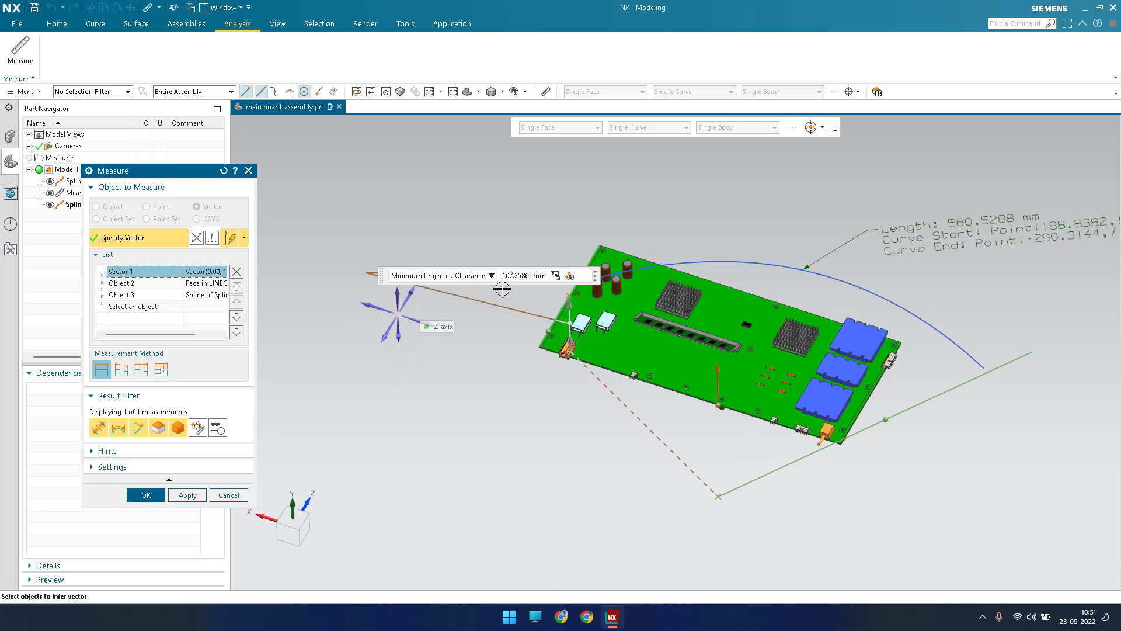
pyautogui.click(416, 315)
pyautogui.click(434, 321)
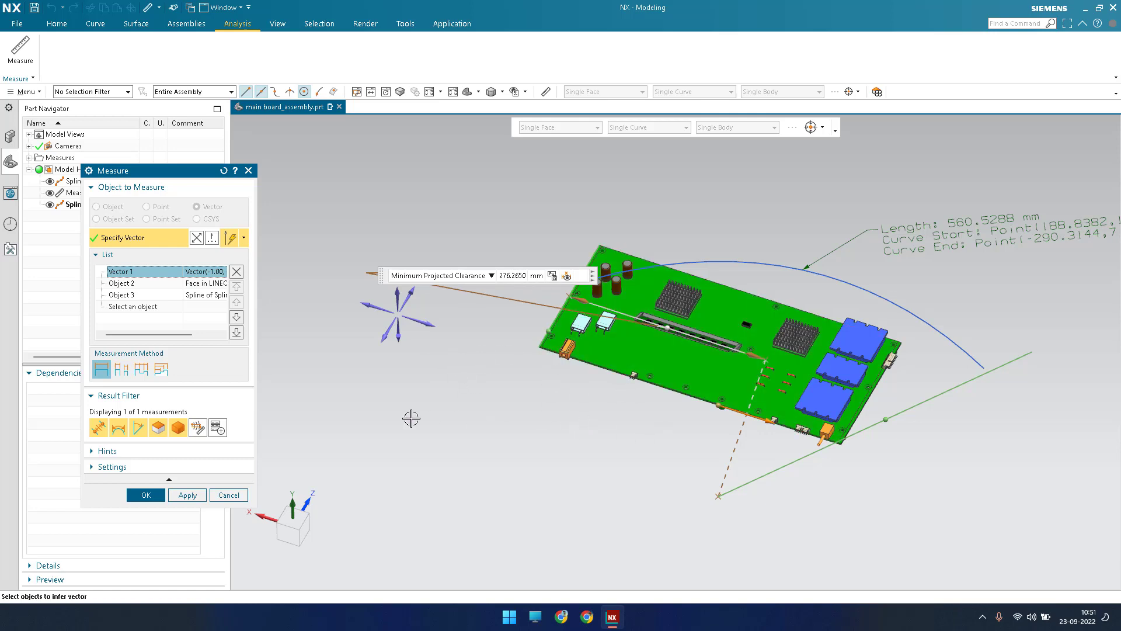
# Apply the projected clearance measurement and close its information listing
pyautogui.click(187, 494)
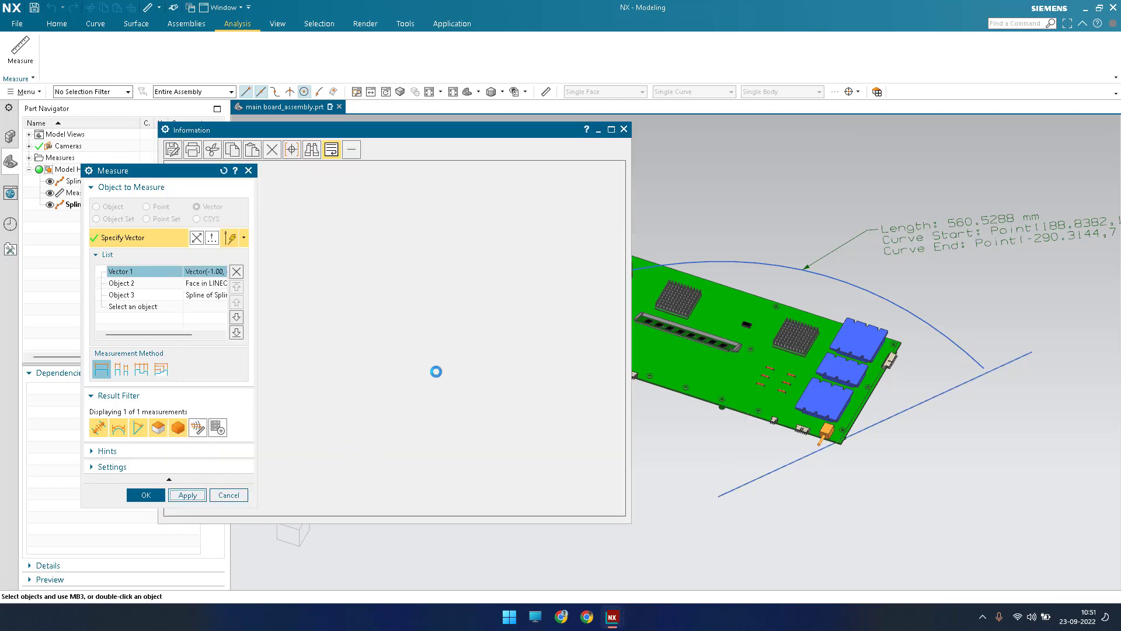
pyautogui.click(624, 129)
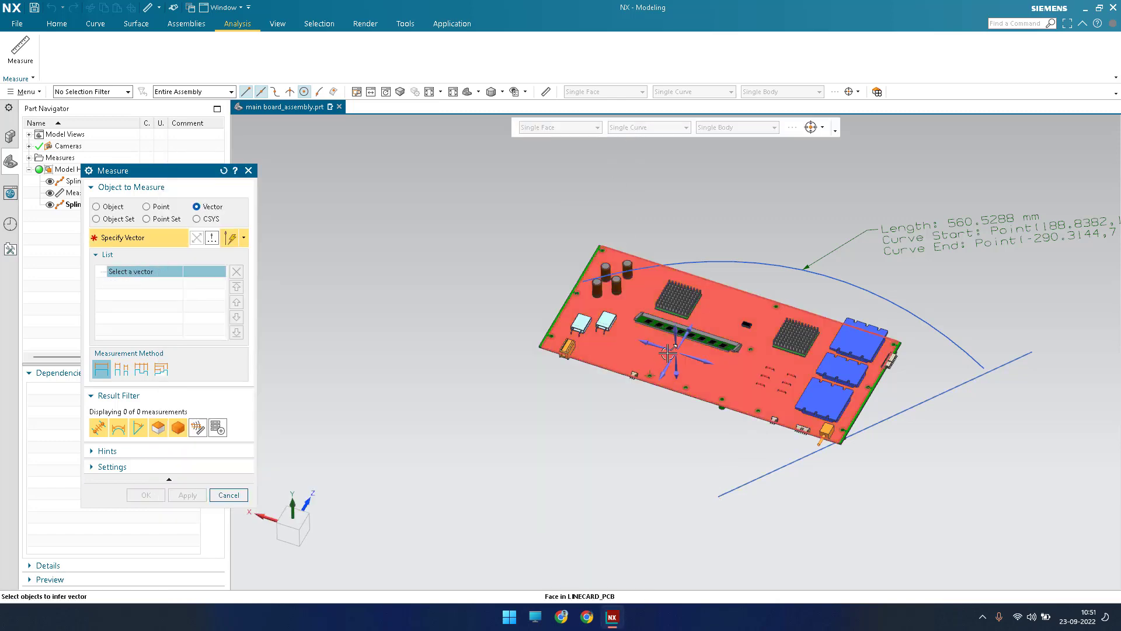
# Switch the measurement to an object set and restrict the selection filter to Solid Body
pyautogui.scroll(1, 353, 341)
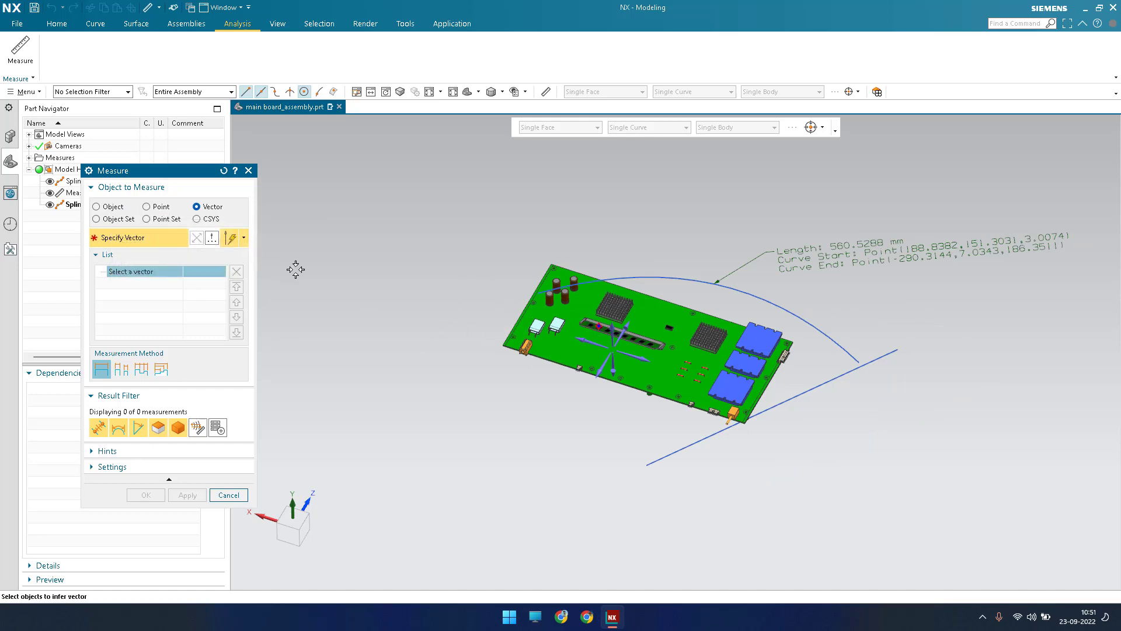
pyautogui.click(96, 219)
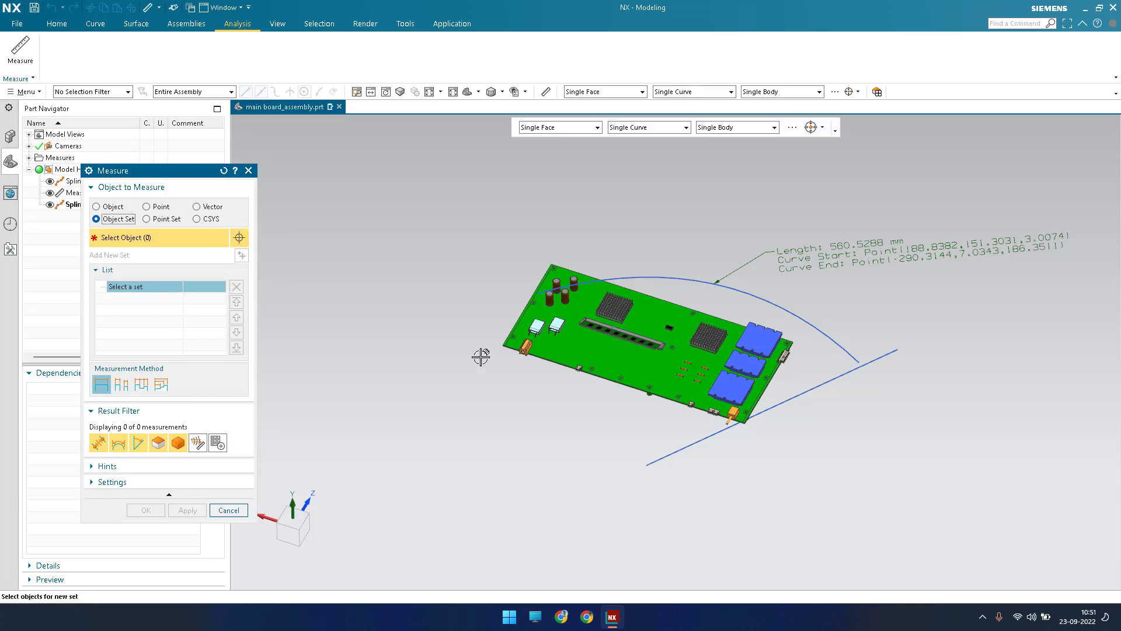
pyautogui.scroll(5, 508, 350)
pyautogui.moveTo(483, 348); pyautogui.dragTo(475, 341, button='middle')
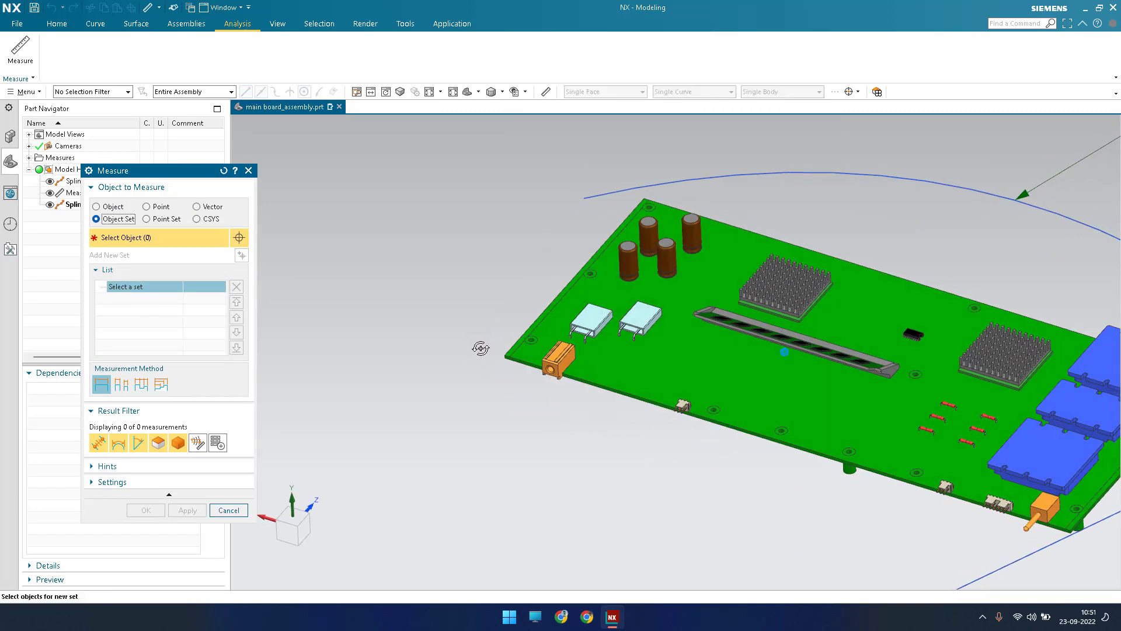
pyautogui.scroll(-3, 485, 343)
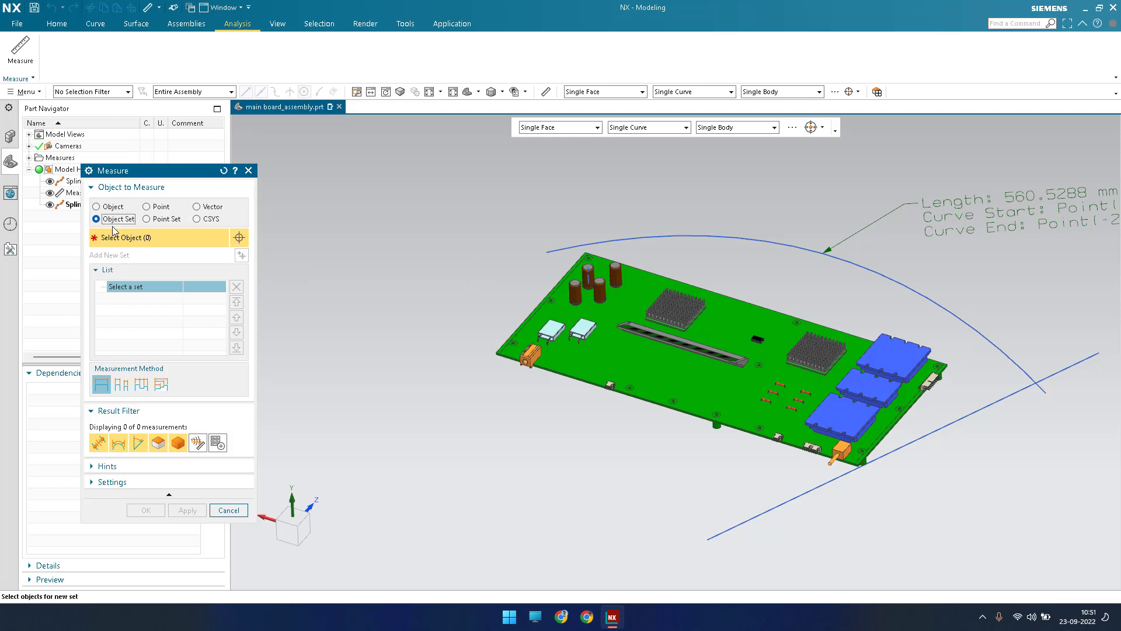
pyautogui.click(101, 92)
pyautogui.click(73, 234)
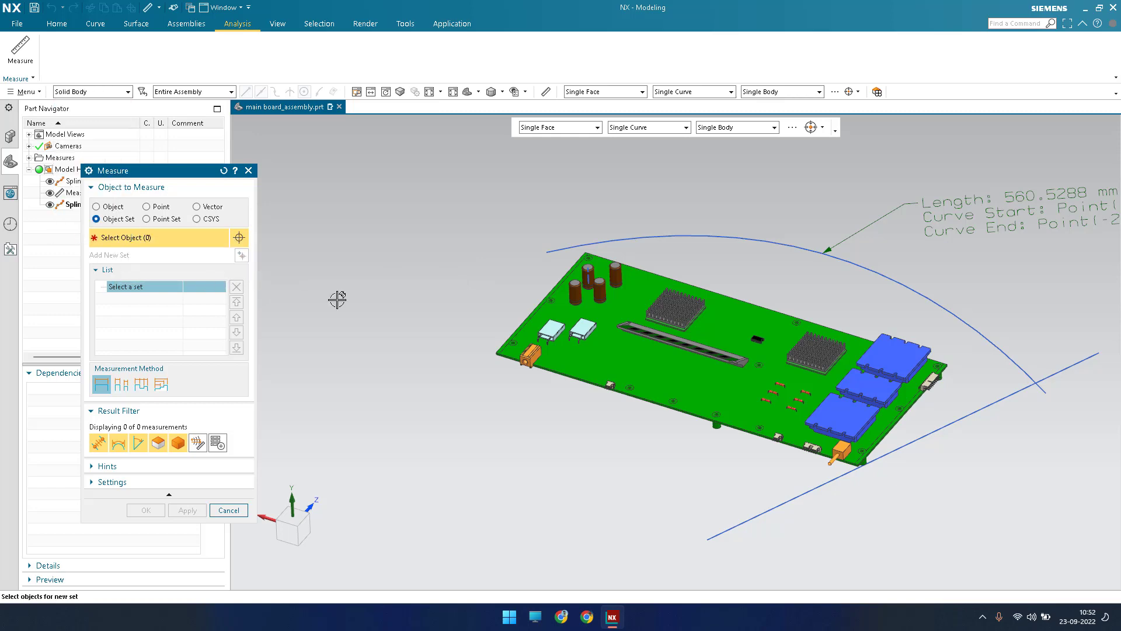
# Add the two cylindrical components nearest the board's short edge to the object set, moving the results box clear of the board
pyautogui.scroll(3, 569, 291)
pyautogui.click(575, 297)
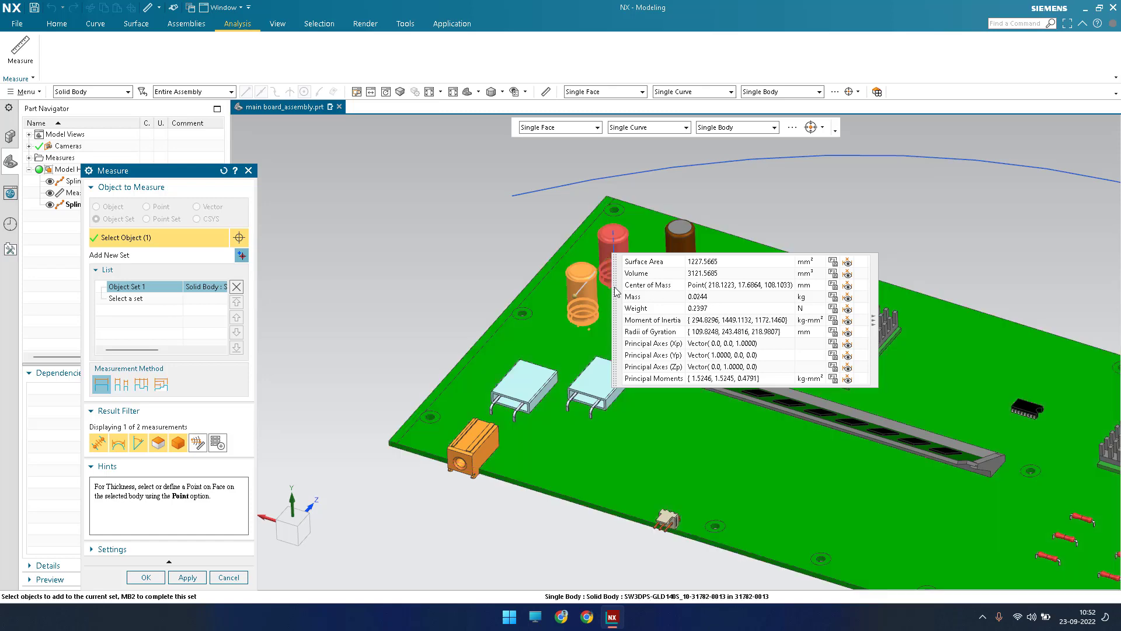
pyautogui.moveTo(617, 293); pyautogui.dragTo(856, 155)
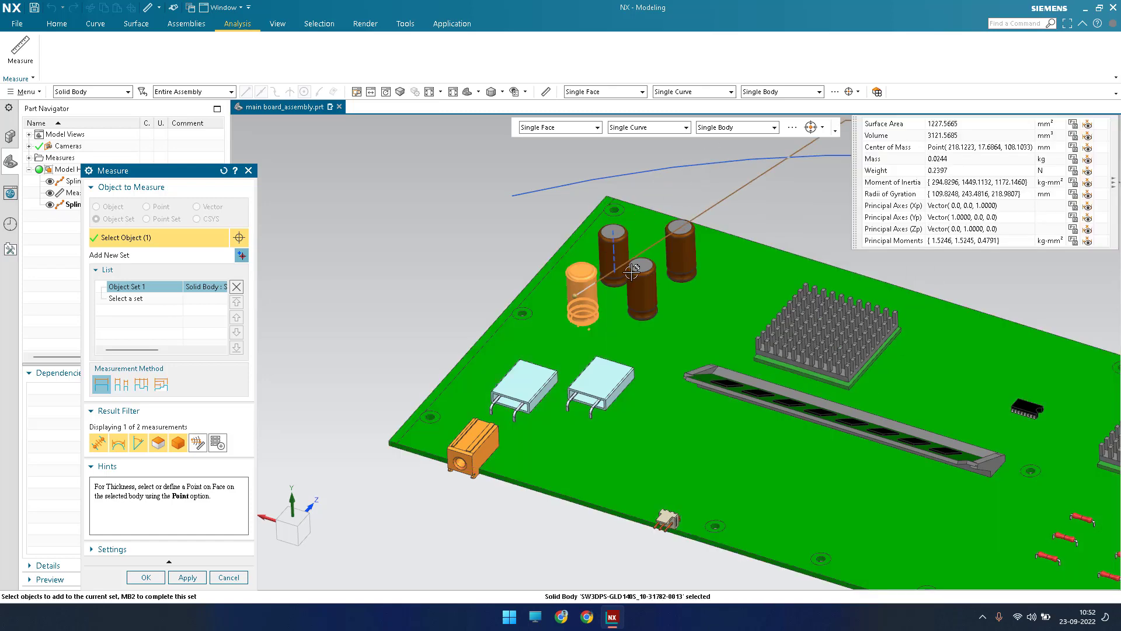
pyautogui.click(609, 248)
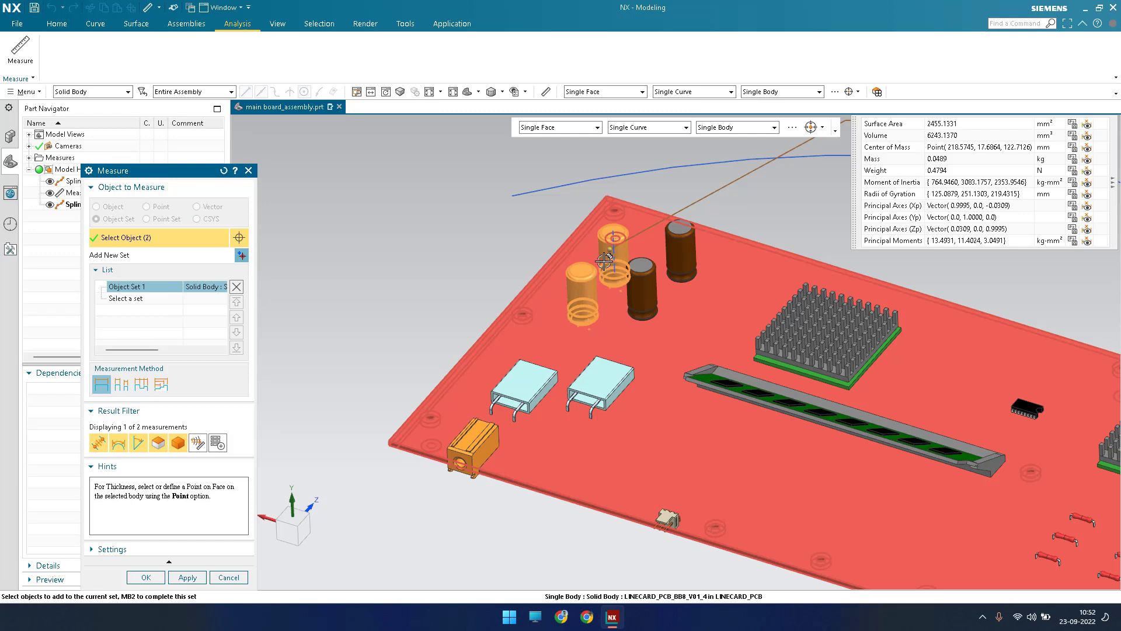
# Add both light blue transistor bodies to the object set to measure their combined properties
pyautogui.scroll(-1, 566, 292)
pyautogui.scroll(-1, 565, 291)
pyautogui.scroll(1, 701, 233)
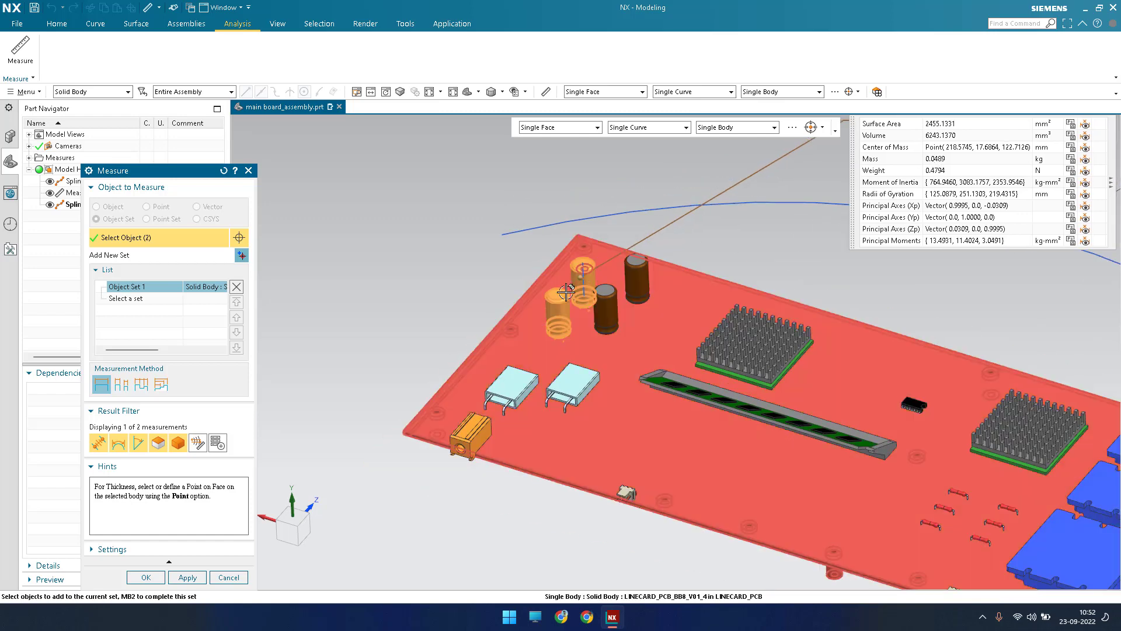
pyautogui.click(562, 388)
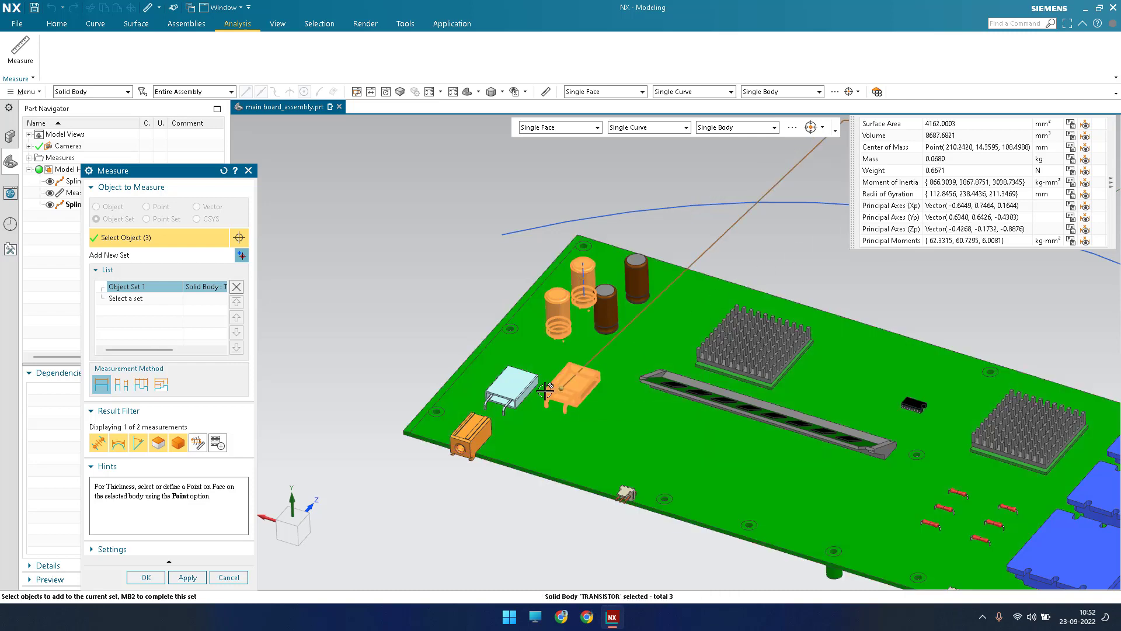
pyautogui.click(514, 389)
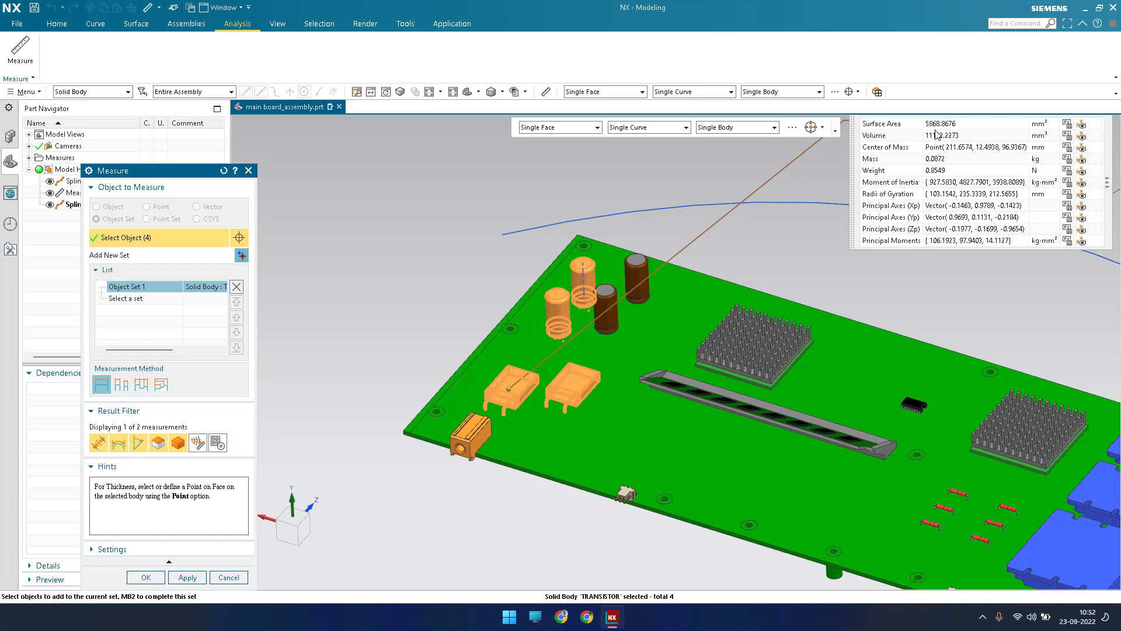
# Add the remaining two brown cylindrical components to the object set and begin a new set
pyautogui.scroll(-4, 701, 266)
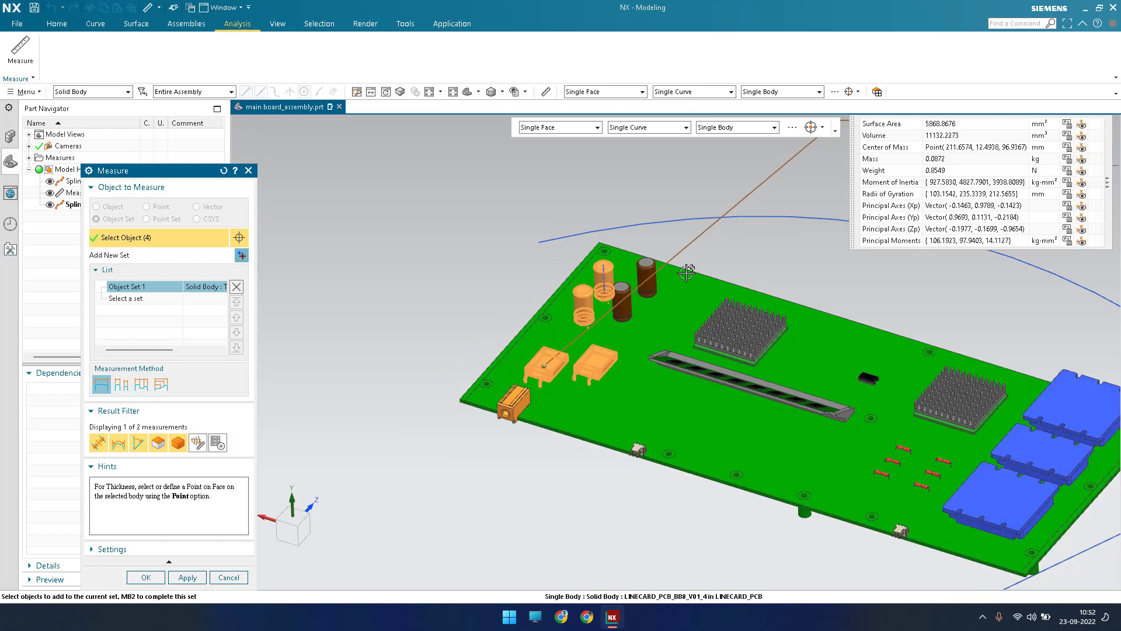
pyautogui.scroll(2, 700, 266)
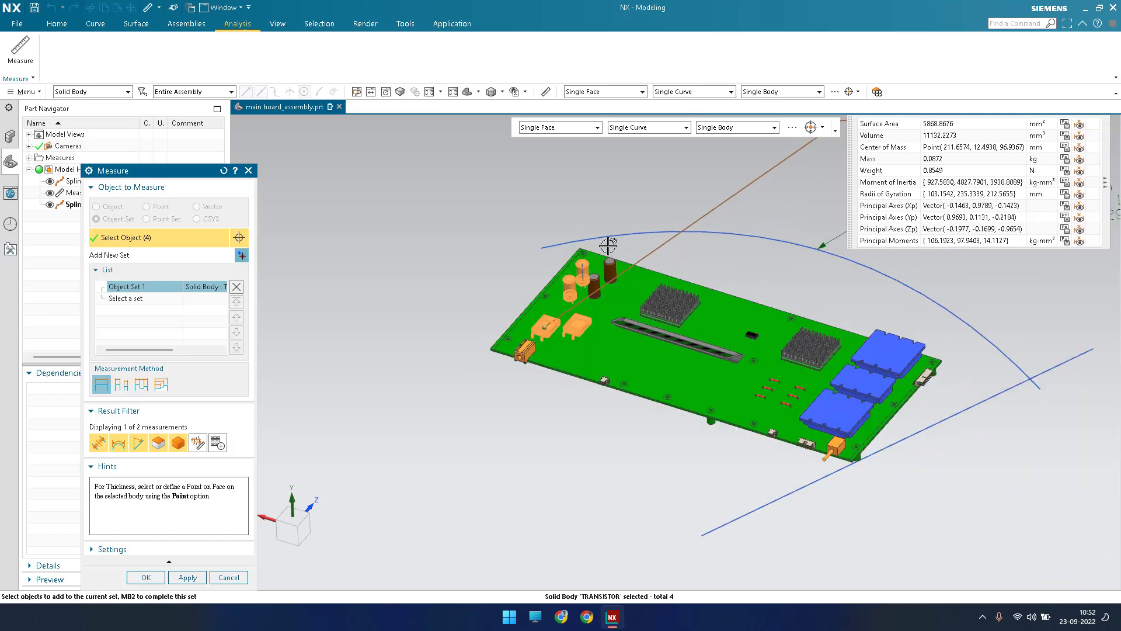
pyautogui.scroll(3, 589, 282)
pyautogui.click(600, 287)
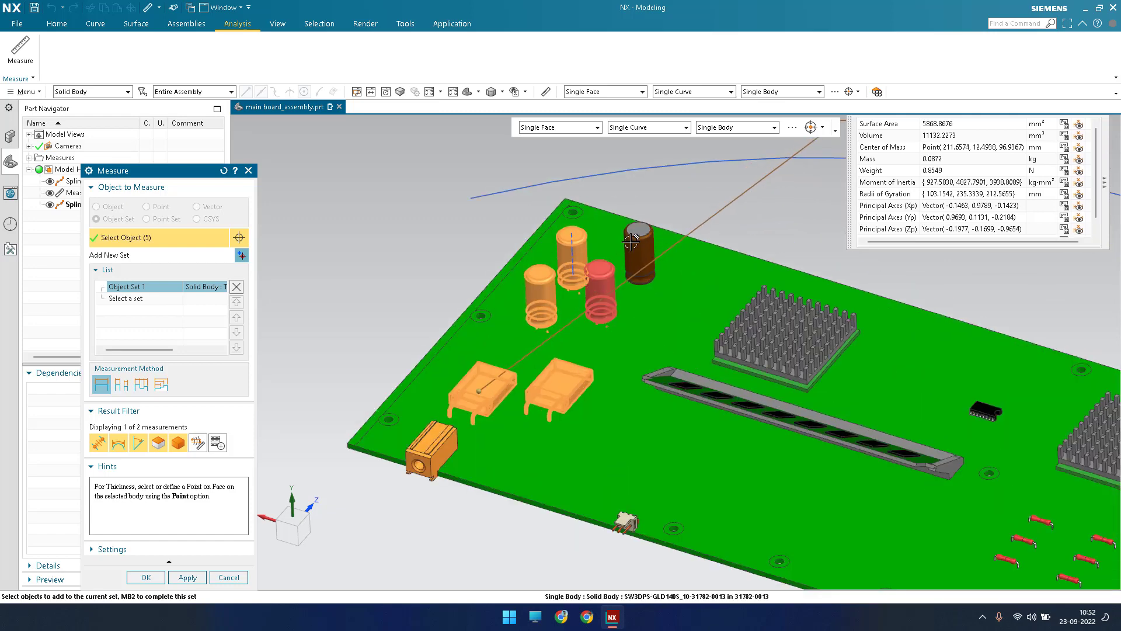
pyautogui.click(637, 234)
pyautogui.scroll(-3, 637, 234)
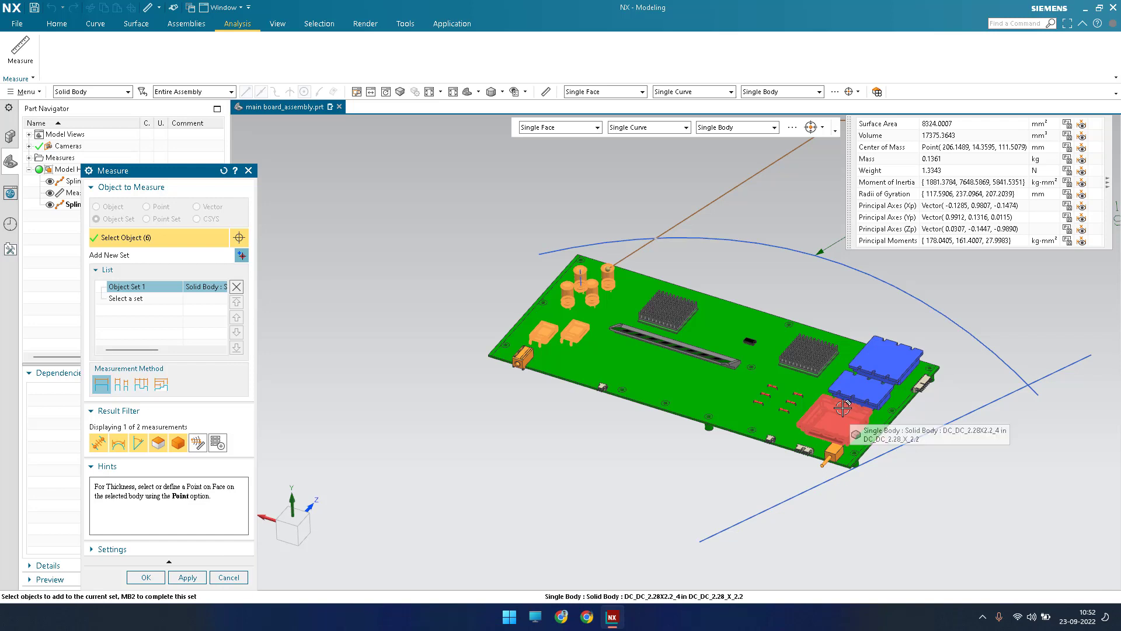
pyautogui.click(241, 257)
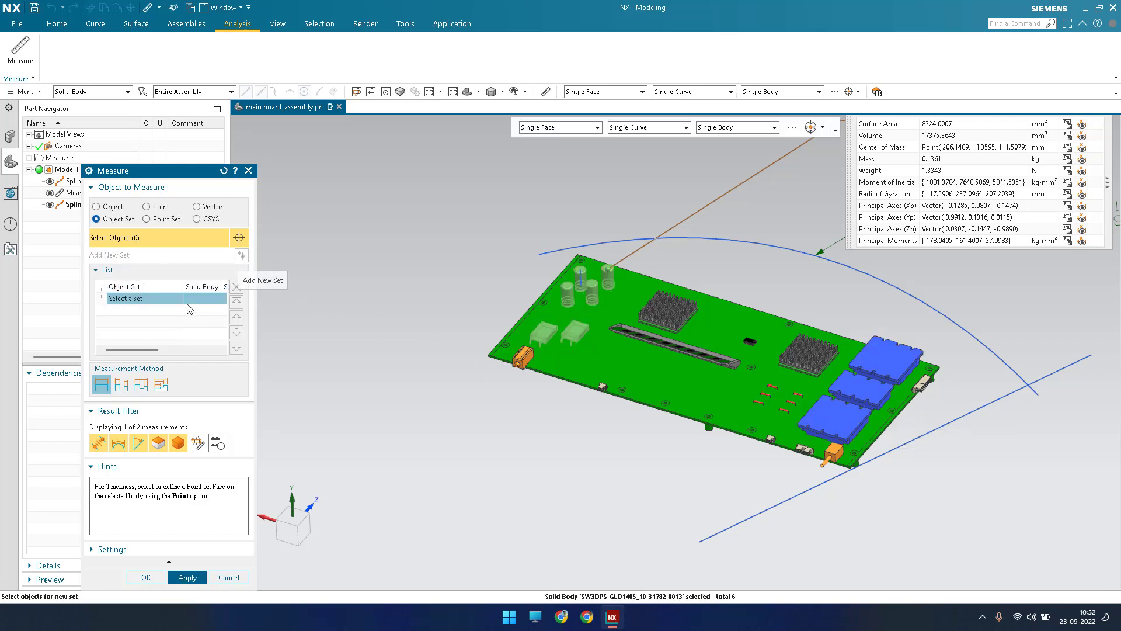
# Add the three blue rectangular module bodies to the second object set to measure against the first set
pyautogui.scroll(2, 845, 416)
pyautogui.click(845, 416)
pyautogui.click(864, 379)
pyautogui.click(868, 348)
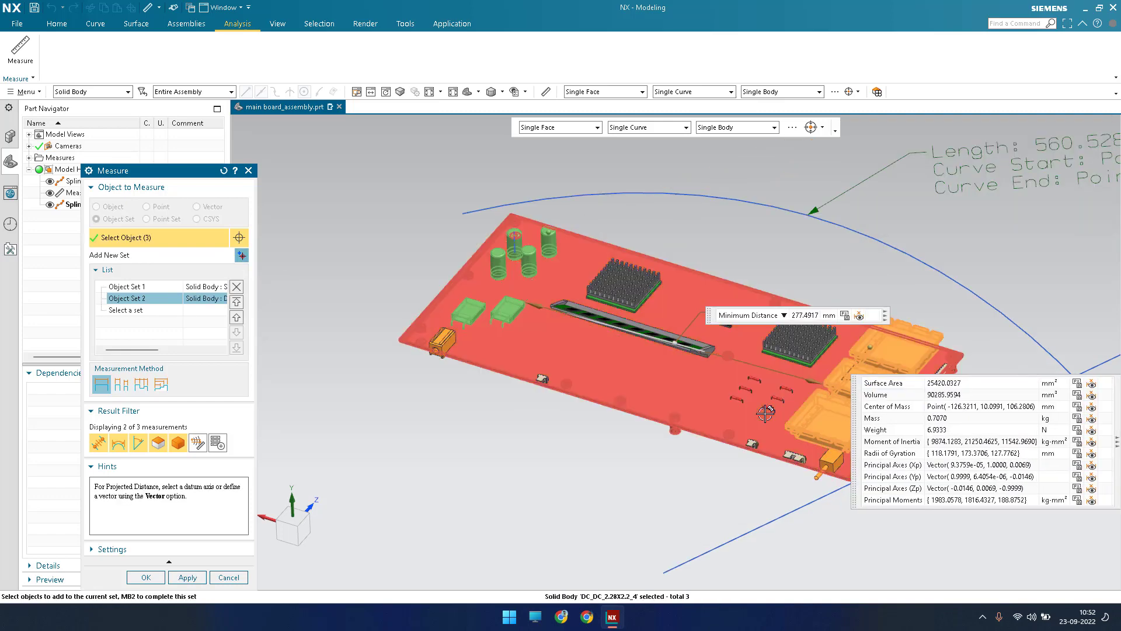
pyautogui.scroll(-3, 817, 390)
pyautogui.scroll(2, 817, 391)
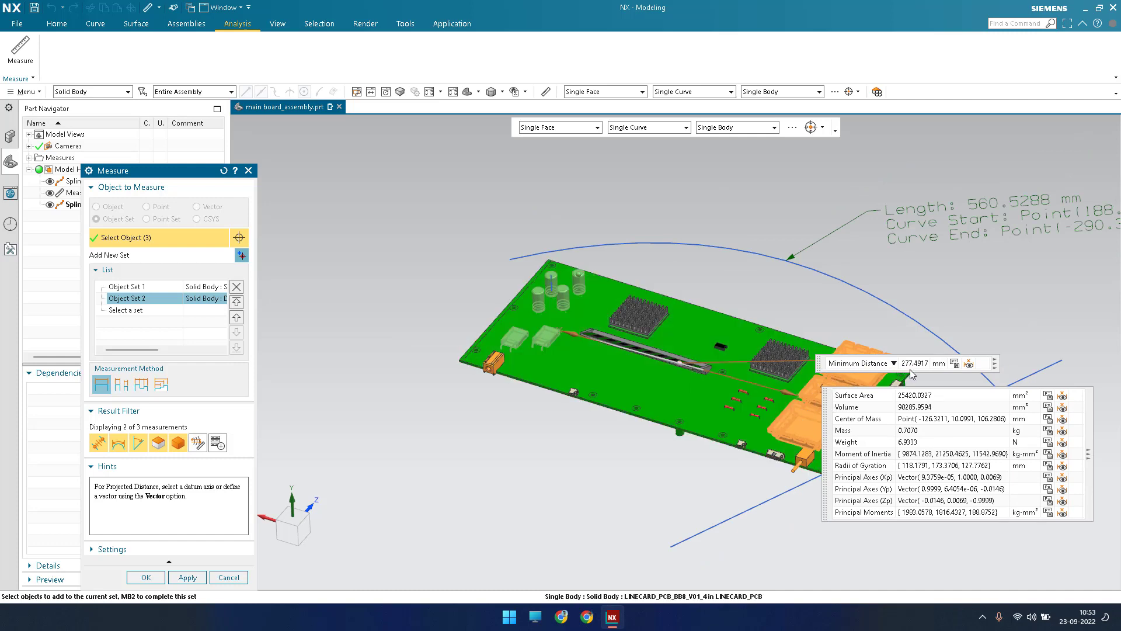
# Switch the distance between the two object sets to Maximum Distance and back to Minimum Distance, and accept the measurement
pyautogui.click(894, 364)
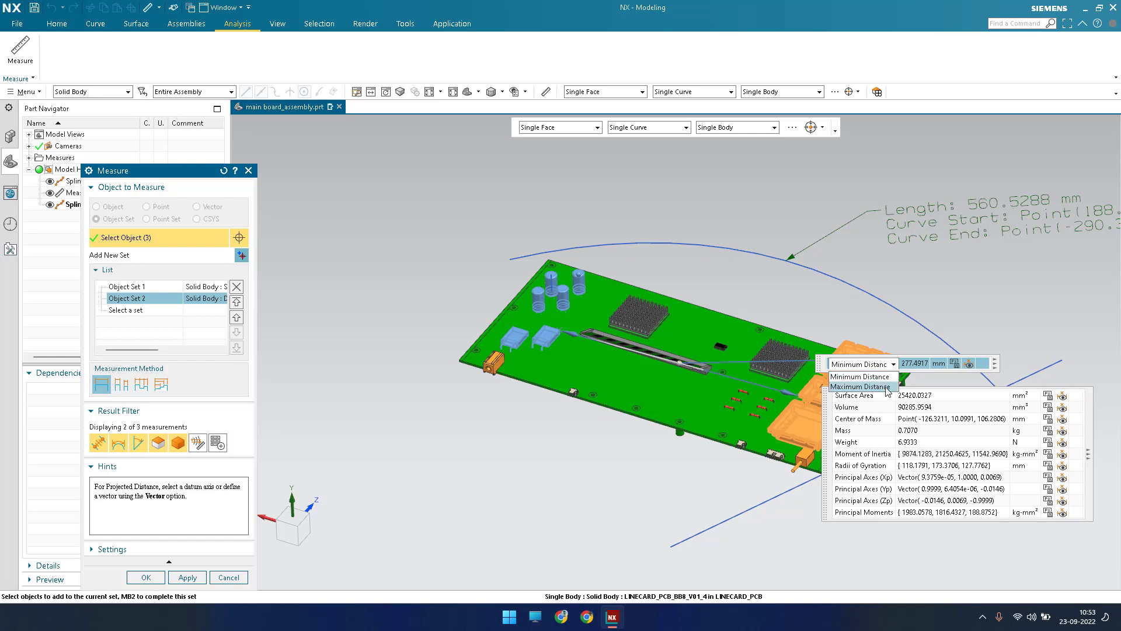
pyautogui.click(886, 387)
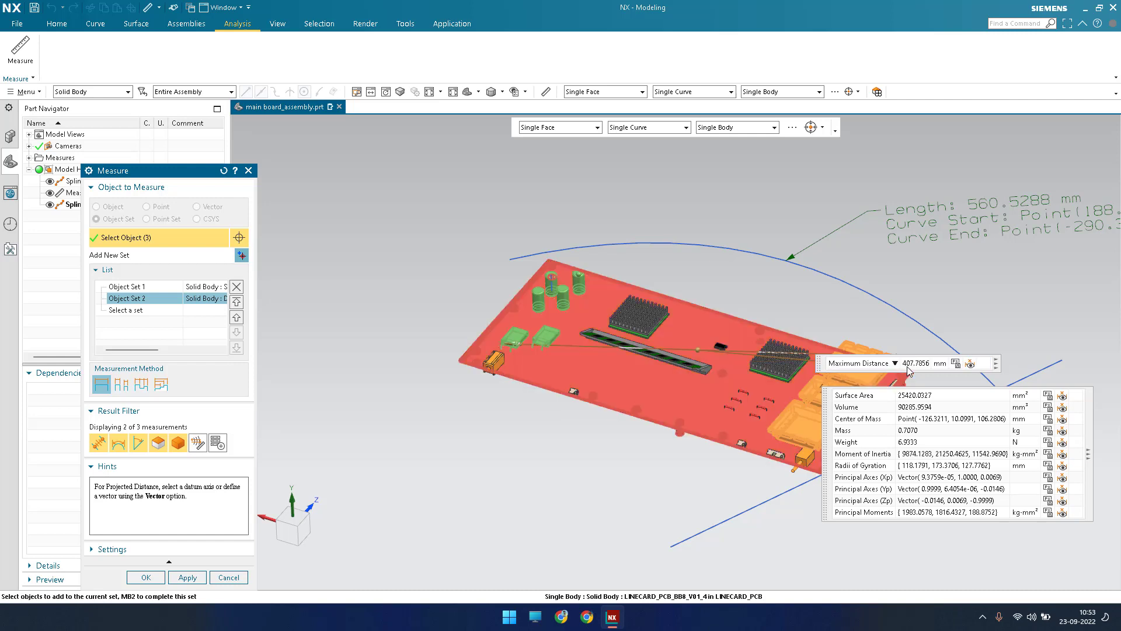
pyautogui.click(894, 364)
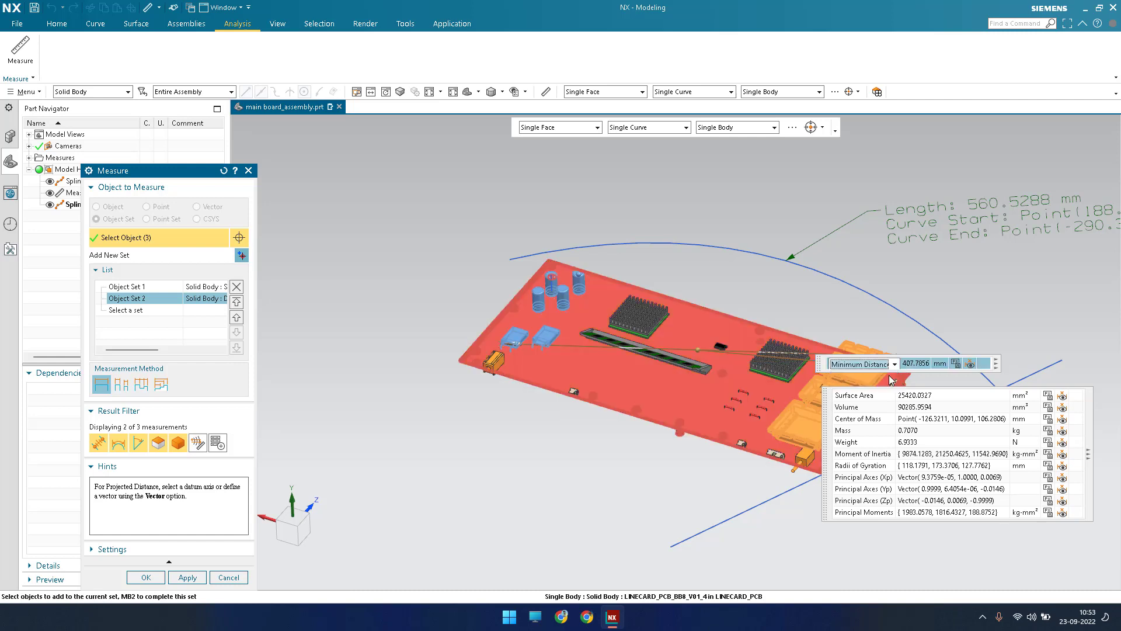
pyautogui.click(858, 374)
pyautogui.scroll(-2, 552, 467)
pyautogui.scroll(2, 596, 443)
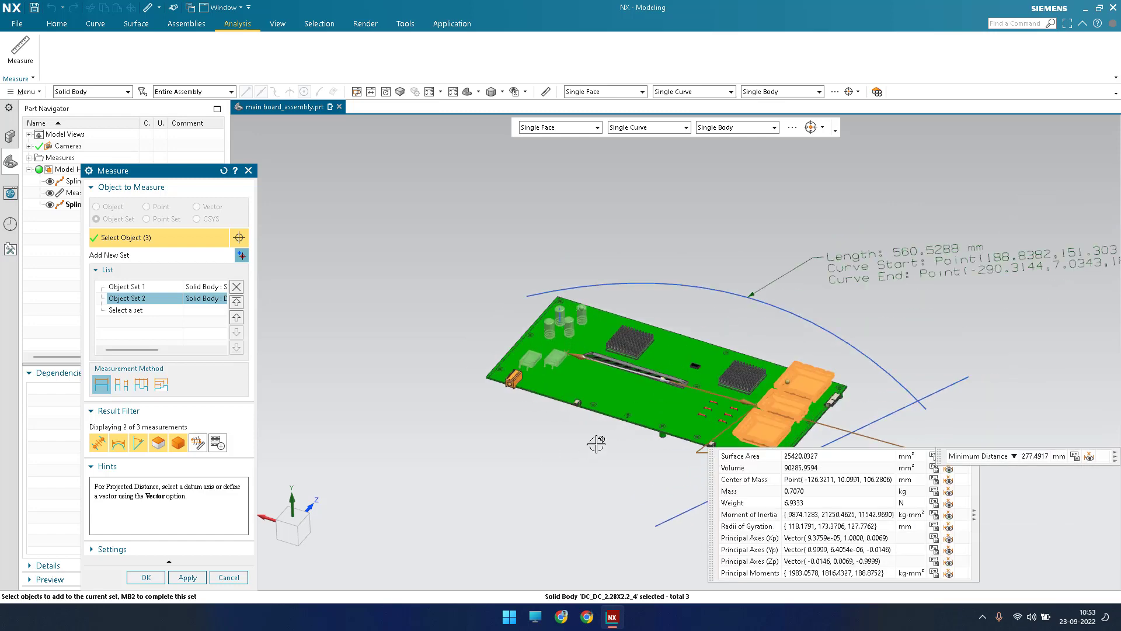
pyautogui.scroll(-1, 596, 443)
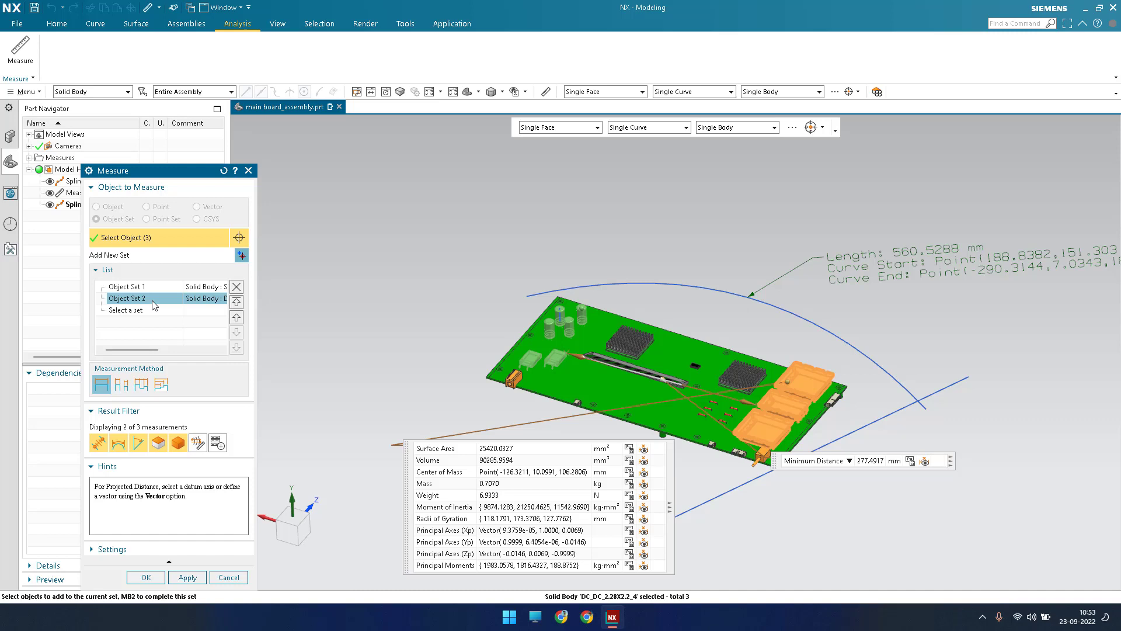
pyautogui.click(145, 578)
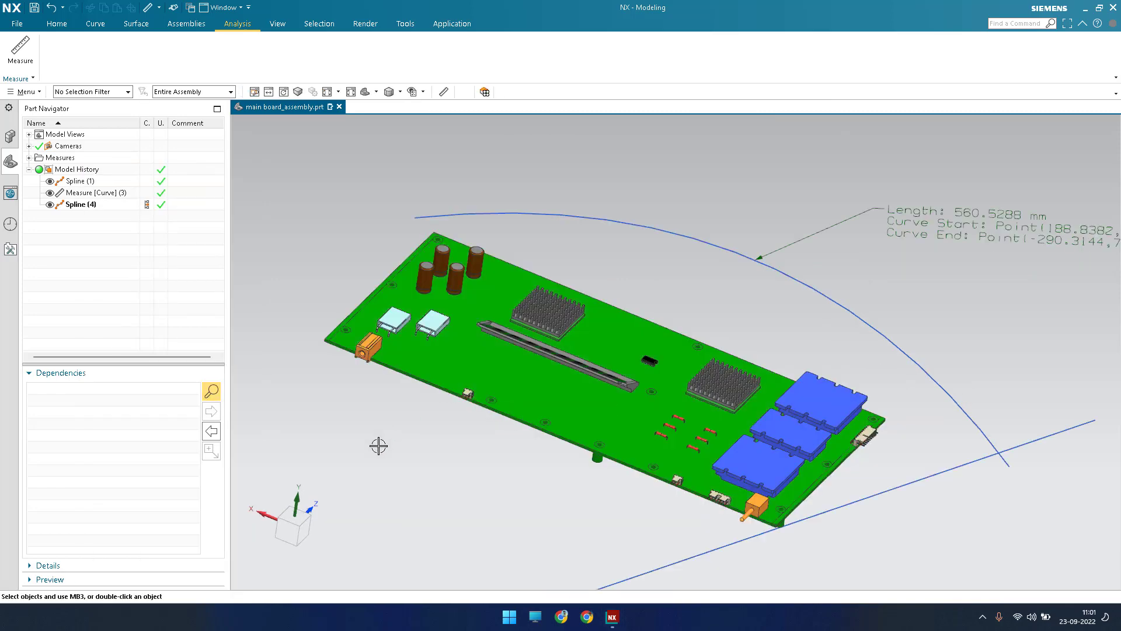
# Start a new Object measurement between the green board's upper face and the arched spline
pyautogui.click(20, 49)
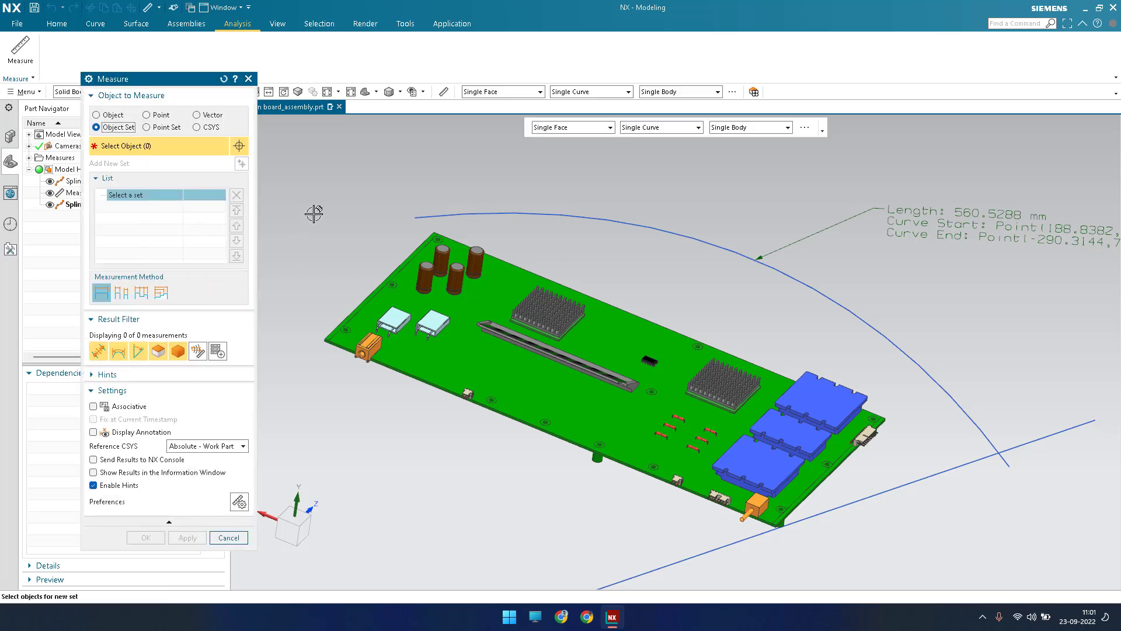
pyautogui.click(110, 116)
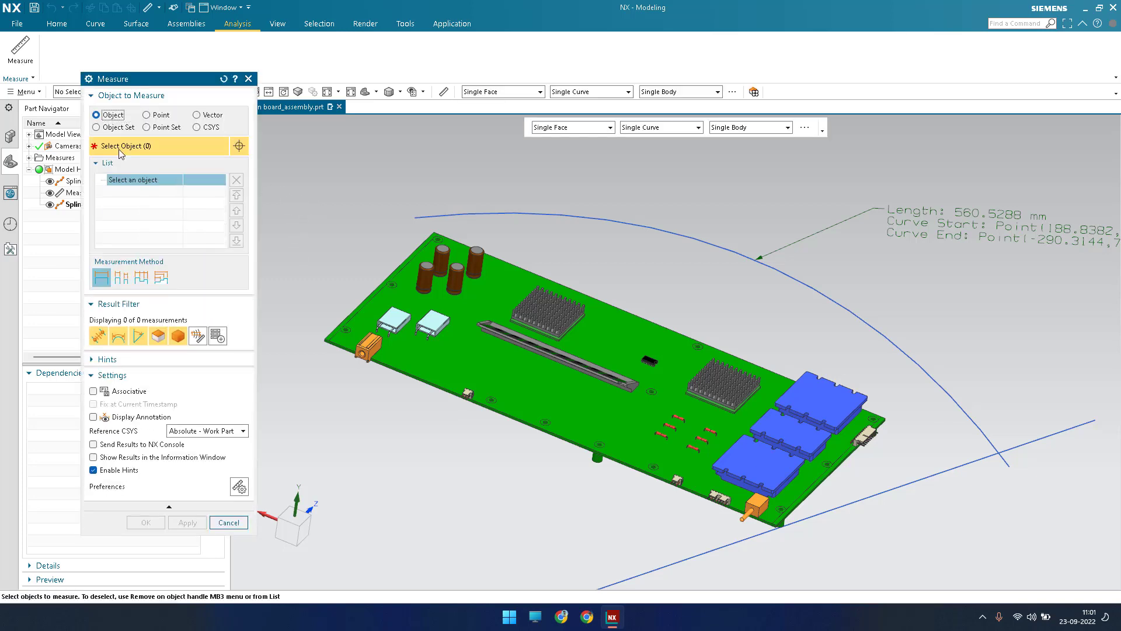
pyautogui.click(495, 380)
pyautogui.click(561, 215)
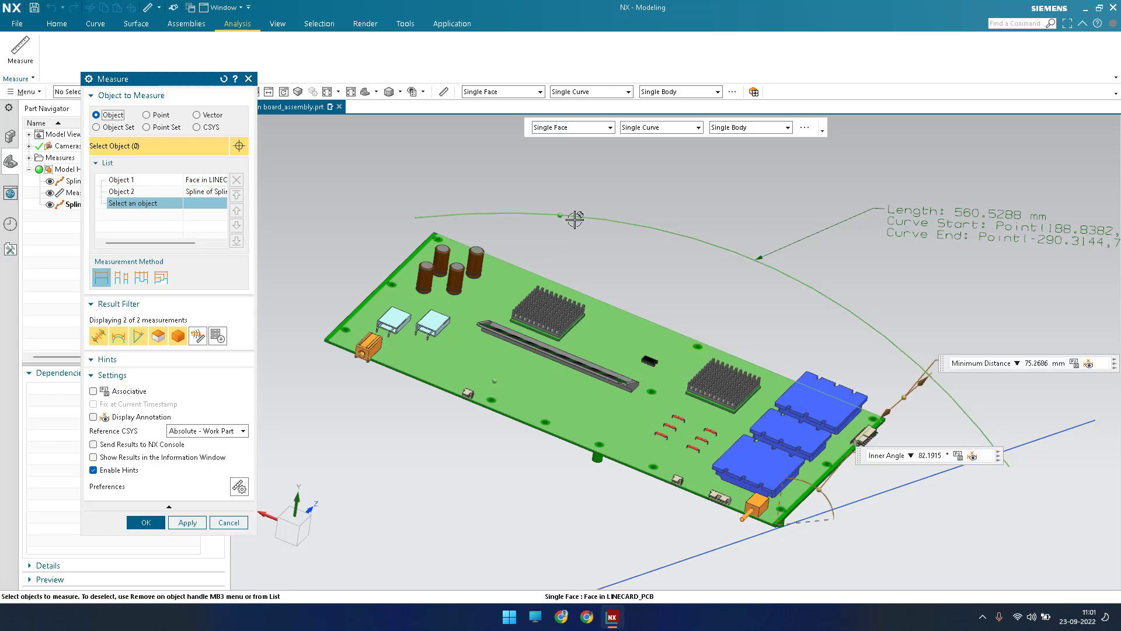
pyautogui.moveTo(806, 296); pyautogui.dragTo(757, 326, button='middle')
pyautogui.scroll(3, 757, 326)
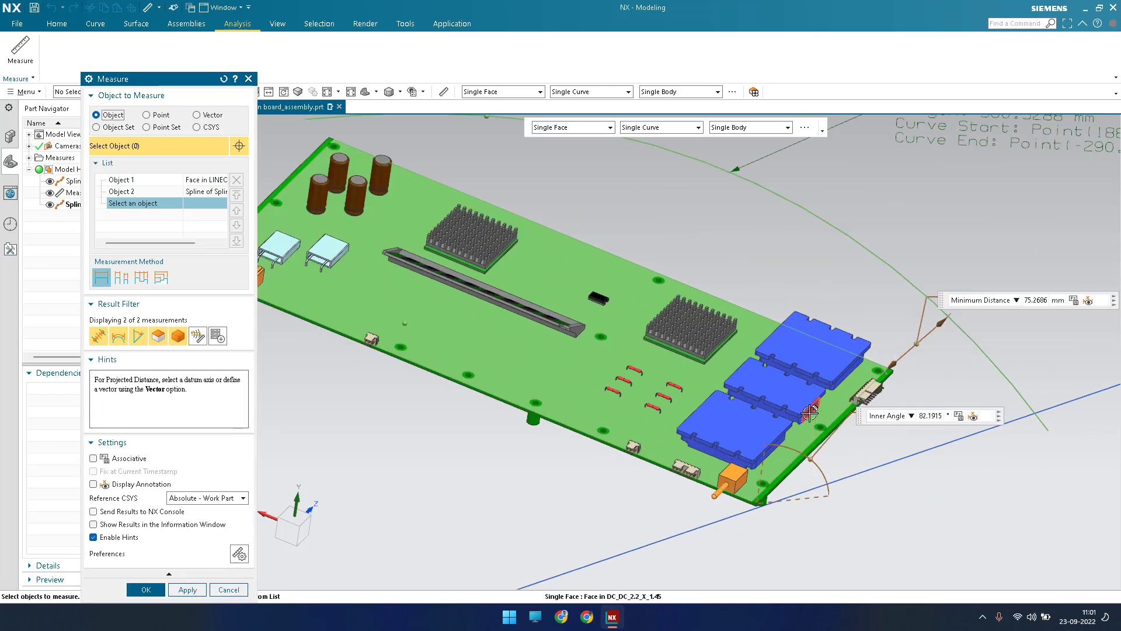
pyautogui.scroll(1, 896, 362)
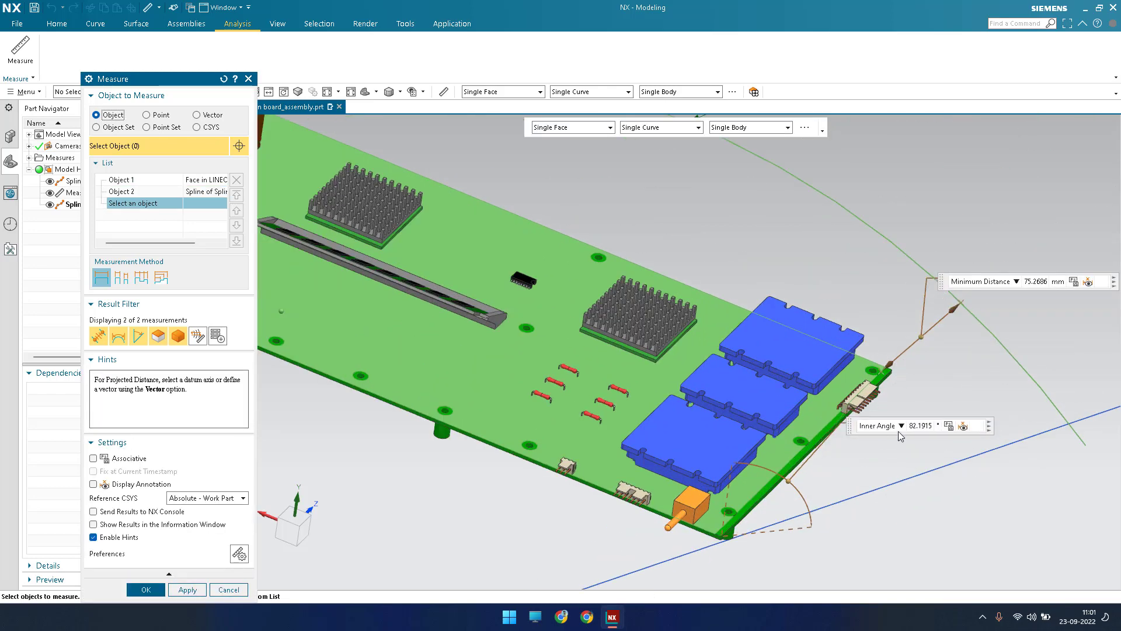
# Filter the angle out of the results and save the minimum distance as an associative measurement
pyautogui.click(139, 336)
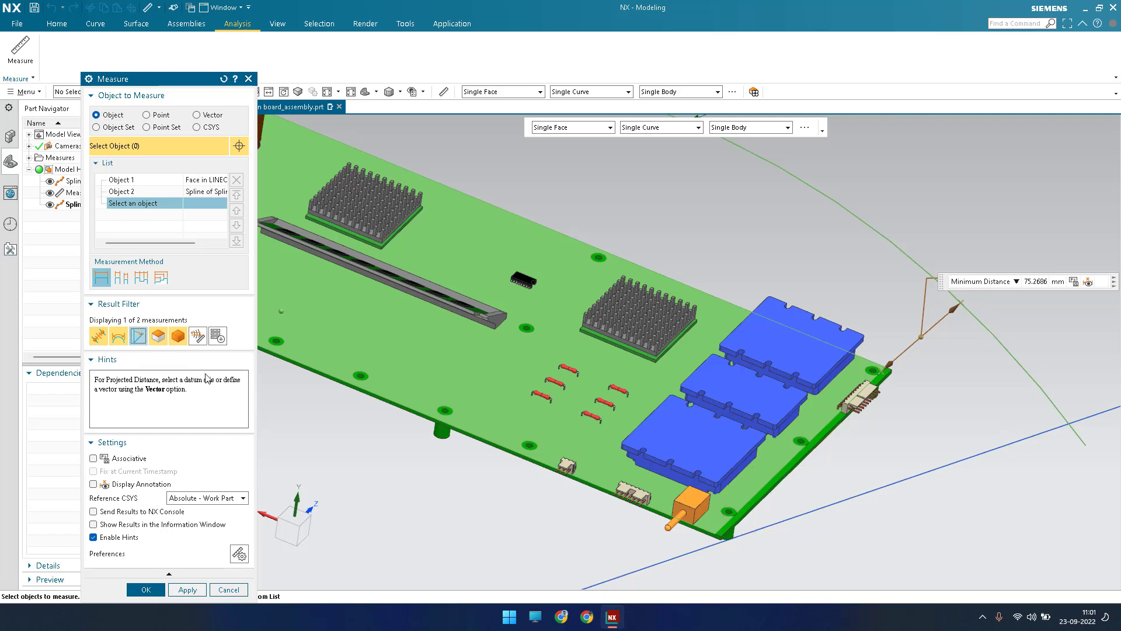
pyautogui.scroll(-2, 813, 402)
pyautogui.moveTo(863, 395); pyautogui.dragTo(912, 364)
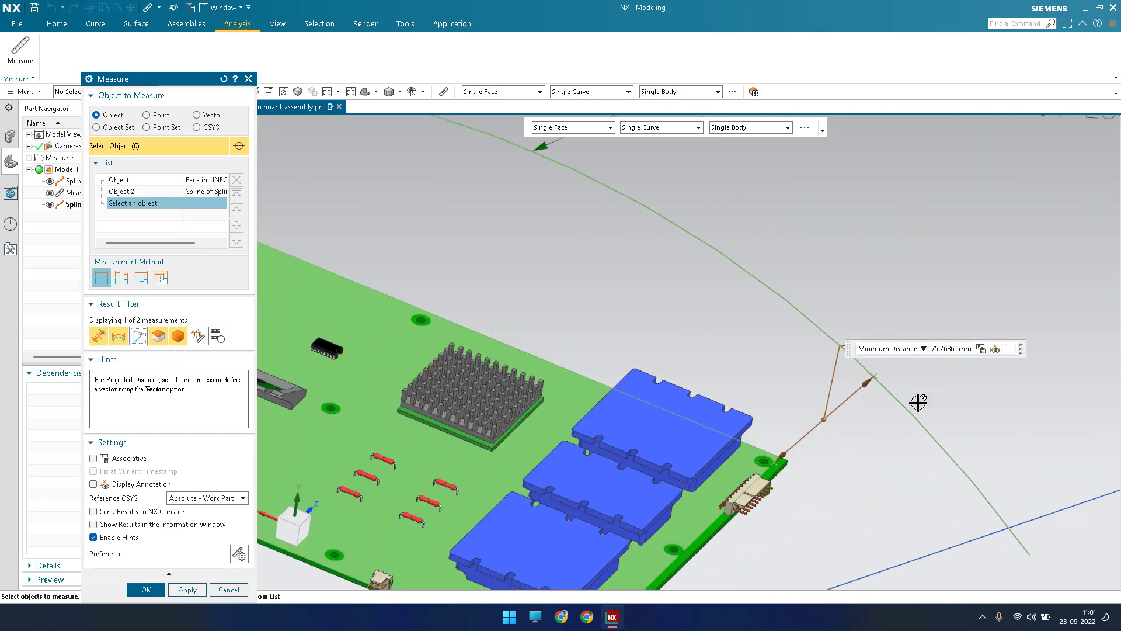
pyautogui.scroll(-5, 833, 475)
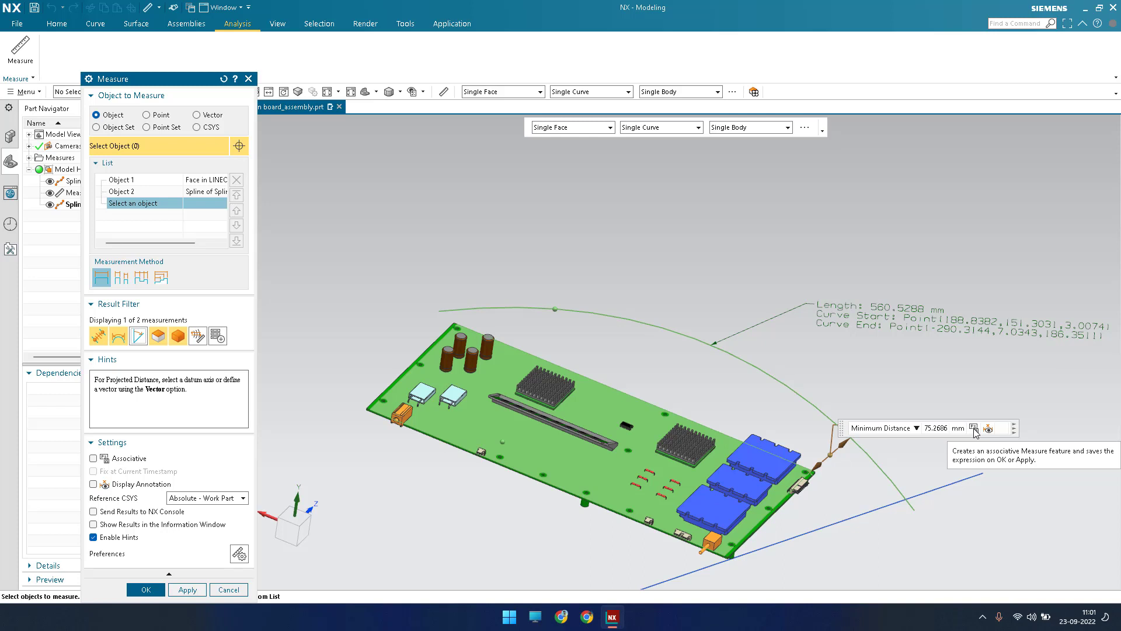
pyautogui.click(974, 428)
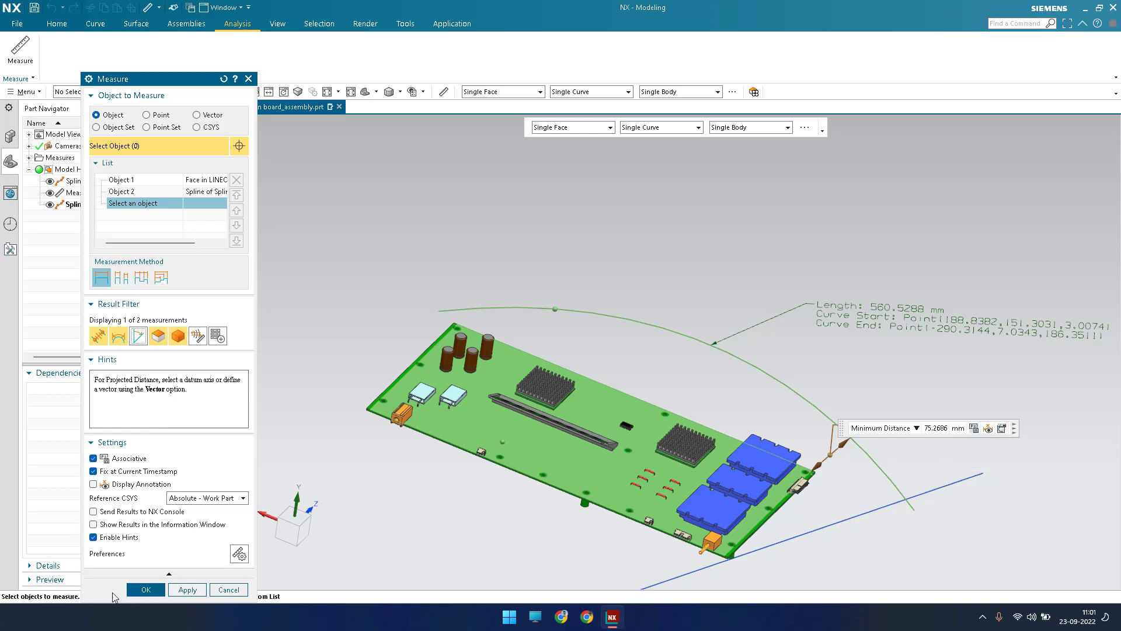
pyautogui.click(146, 590)
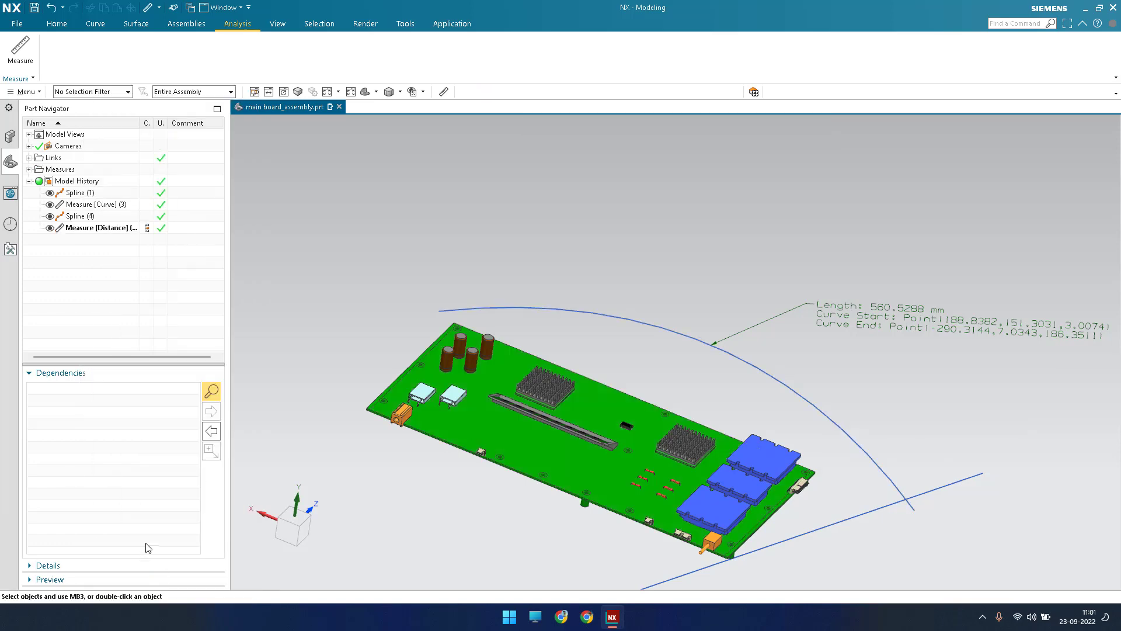
# Display the saved distance measurement as a dimension in the model view
pyautogui.click(79, 230)
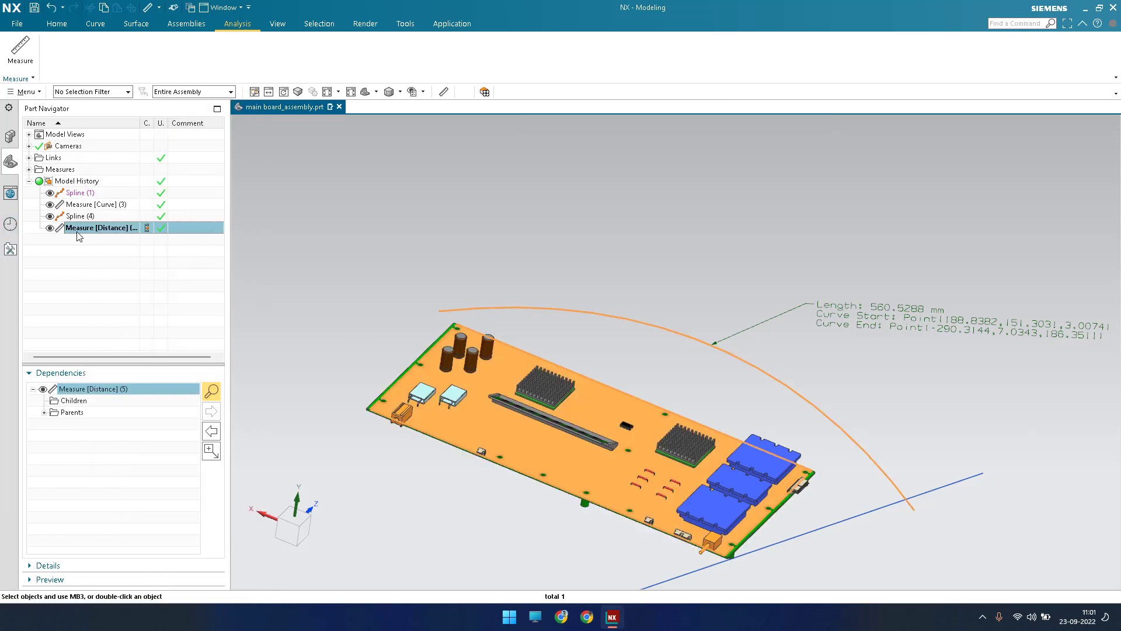
pyautogui.rightClick(78, 230)
pyautogui.click(98, 344)
pyautogui.click(859, 545)
pyautogui.scroll(5, 804, 433)
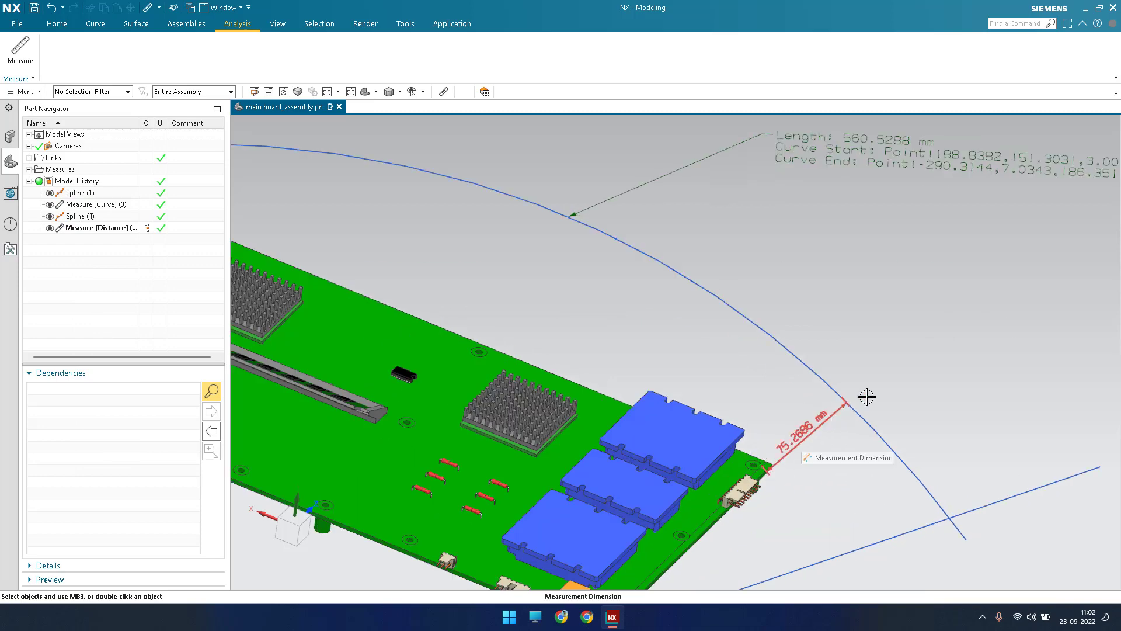
pyautogui.scroll(-1, 827, 412)
pyautogui.scroll(-2, 826, 412)
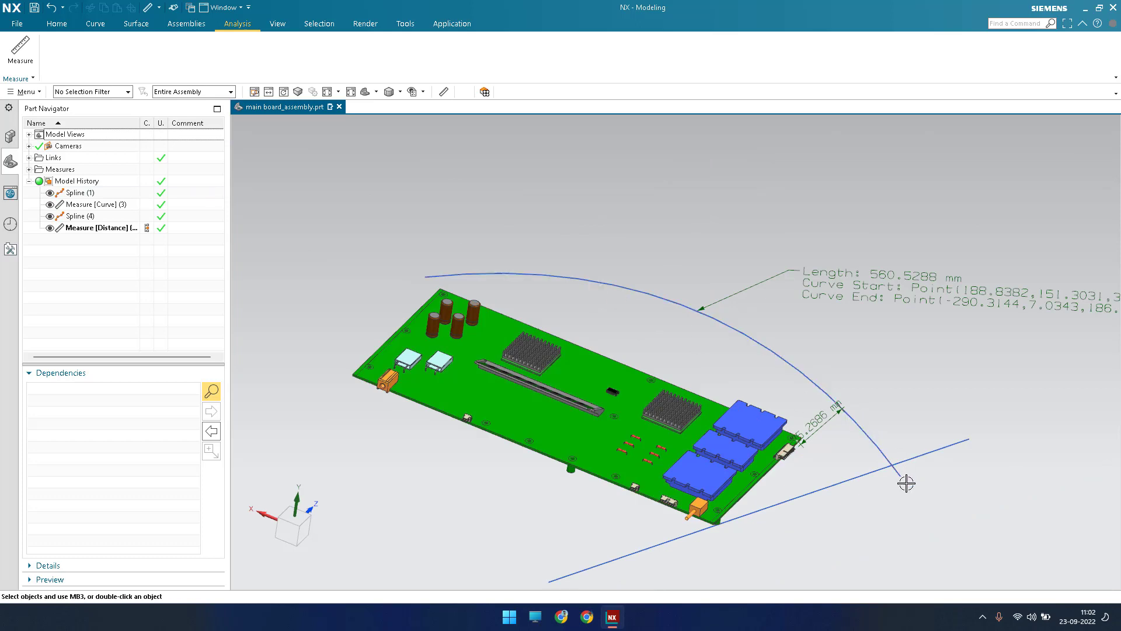
# Edit the arched spline, raising its end point near the blue modules to about (-256, 185, 307)
pyautogui.doubleClick(871, 443)
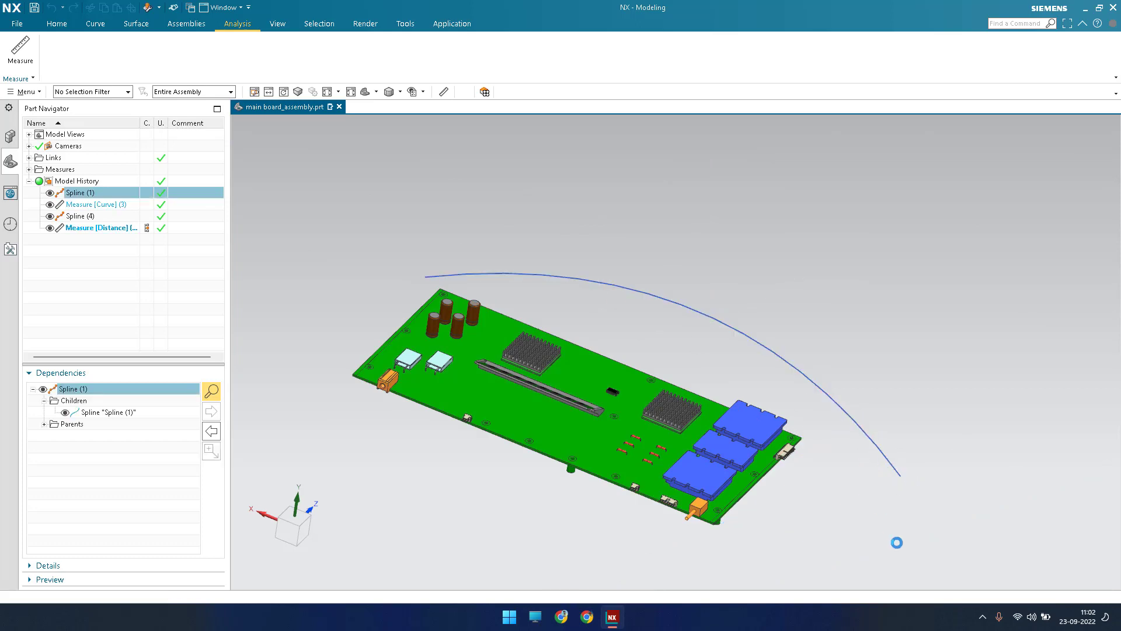
pyautogui.moveTo(899, 473); pyautogui.dragTo(947, 267)
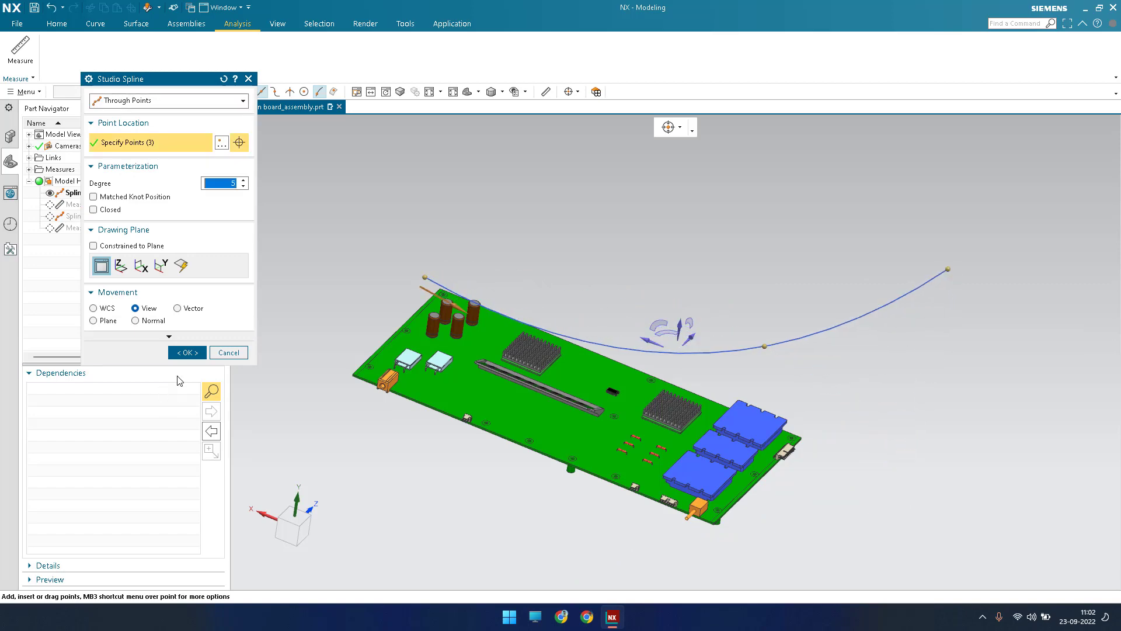
pyautogui.click(187, 352)
# Examine the associative distance dimension between the reshaped spline and the board from several views
pyautogui.scroll(2, 665, 414)
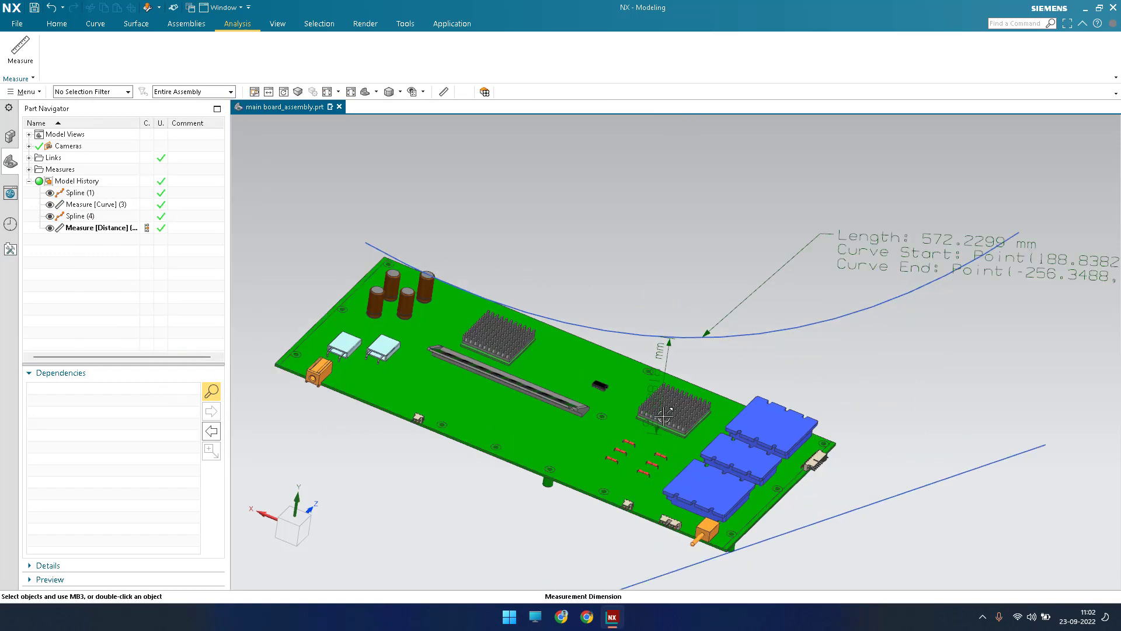
pyautogui.scroll(3, 664, 415)
pyautogui.scroll(-2, 649, 374)
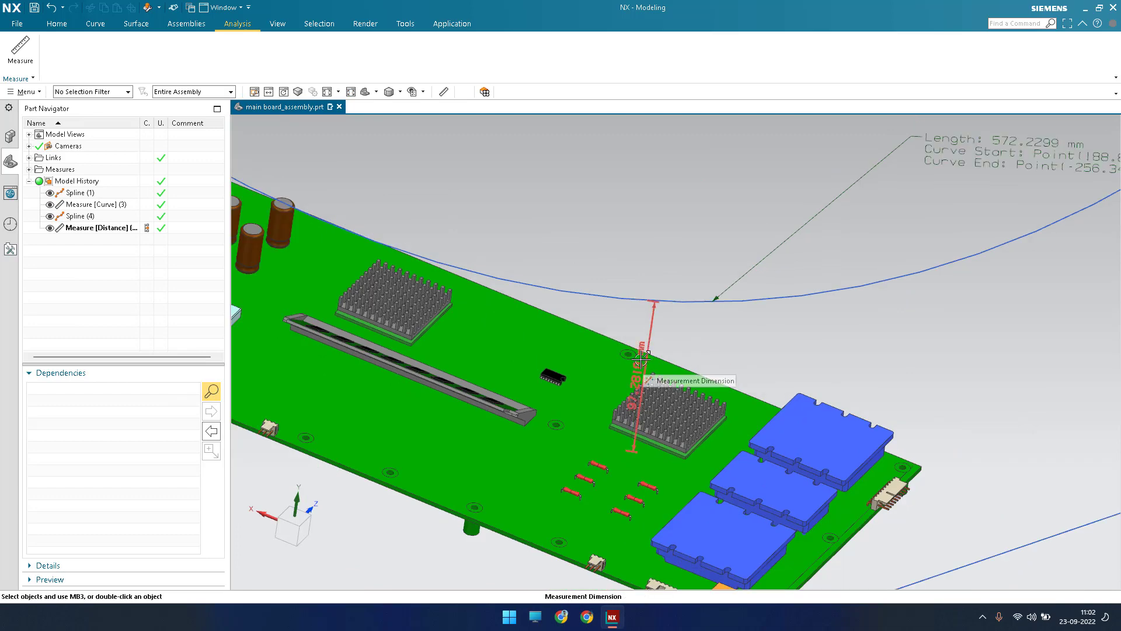
pyautogui.moveTo(645, 356); pyautogui.dragTo(669, 335, button='middle')
pyautogui.scroll(2, 863, 512)
pyautogui.scroll(-2, 860, 508)
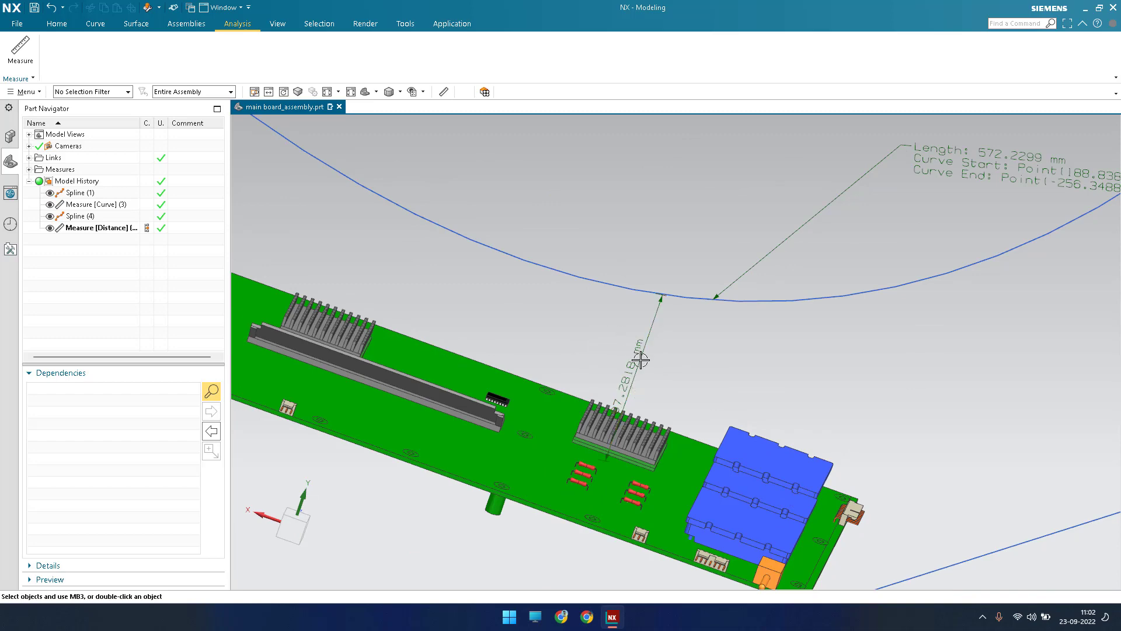
pyautogui.scroll(-3, 633, 350)
pyautogui.moveTo(640, 357); pyautogui.dragTo(645, 328, button='middle')
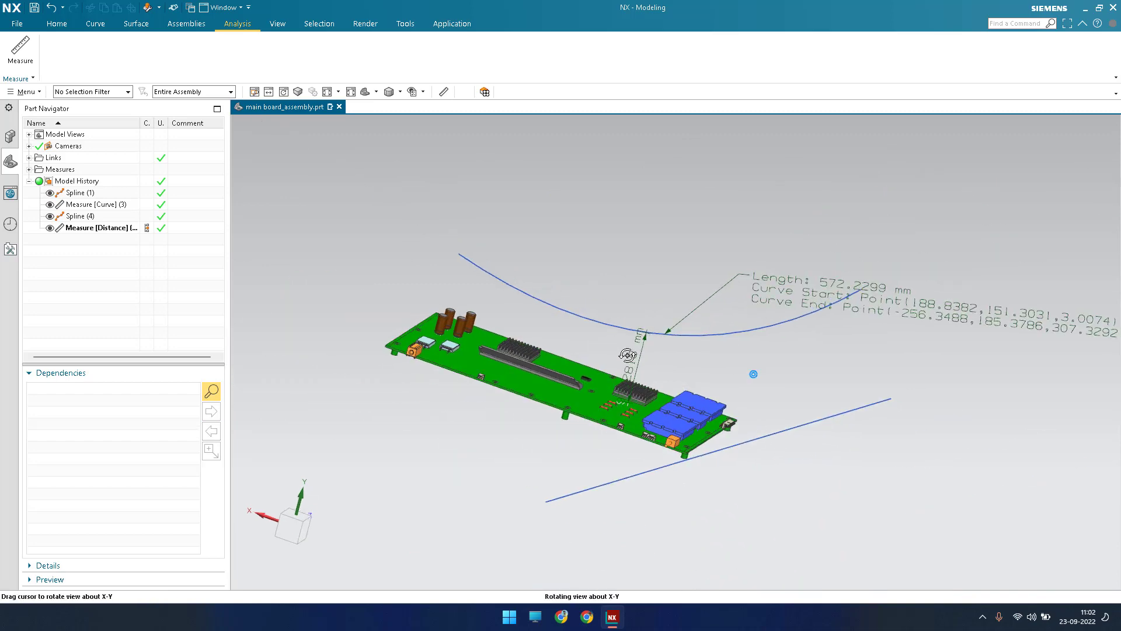
# Edit the same spline, moving its middle point well above the board so the curve arches upward, and check the distance dimension
pyautogui.doubleClick(669, 335)
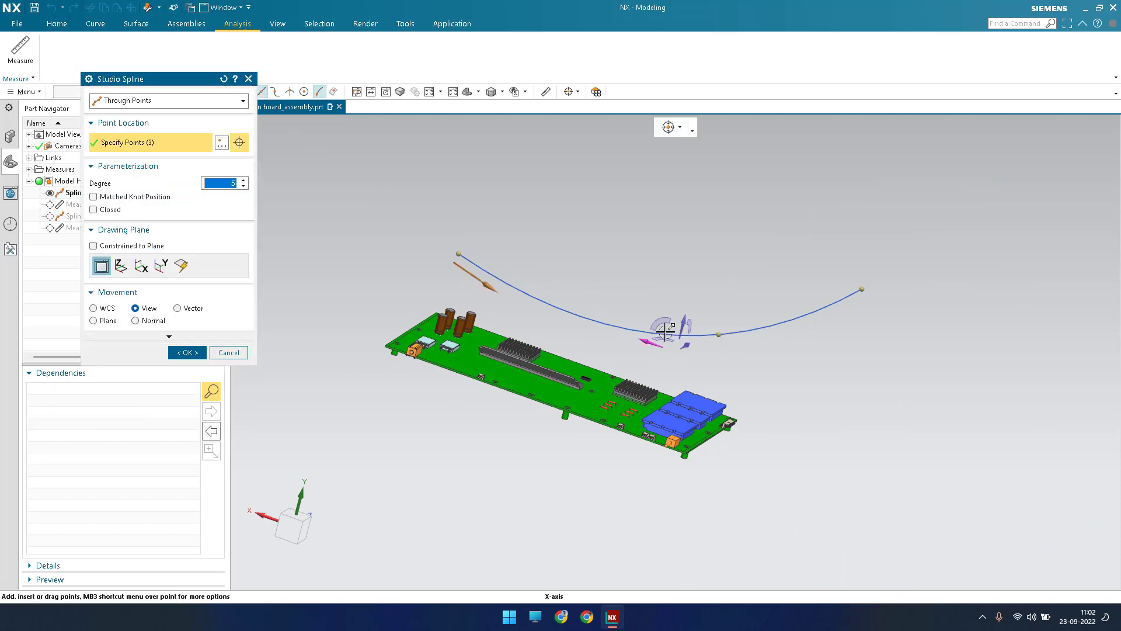
pyautogui.moveTo(716, 301); pyautogui.dragTo(738, 175)
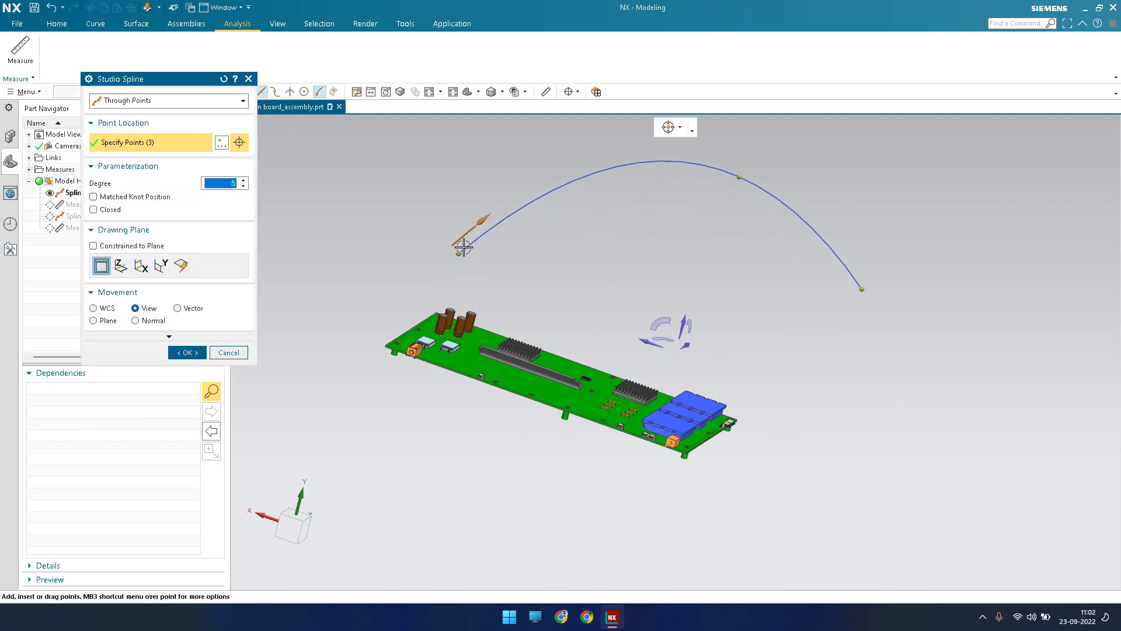
pyautogui.click(187, 352)
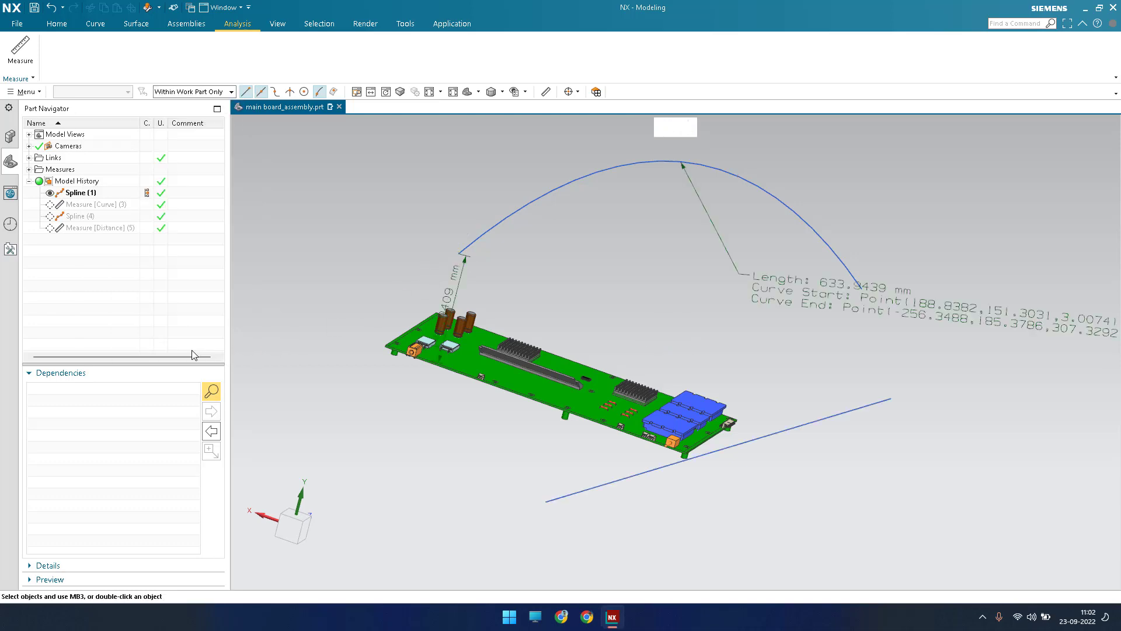
pyautogui.scroll(-5, 443, 247)
pyautogui.scroll(5, 456, 302)
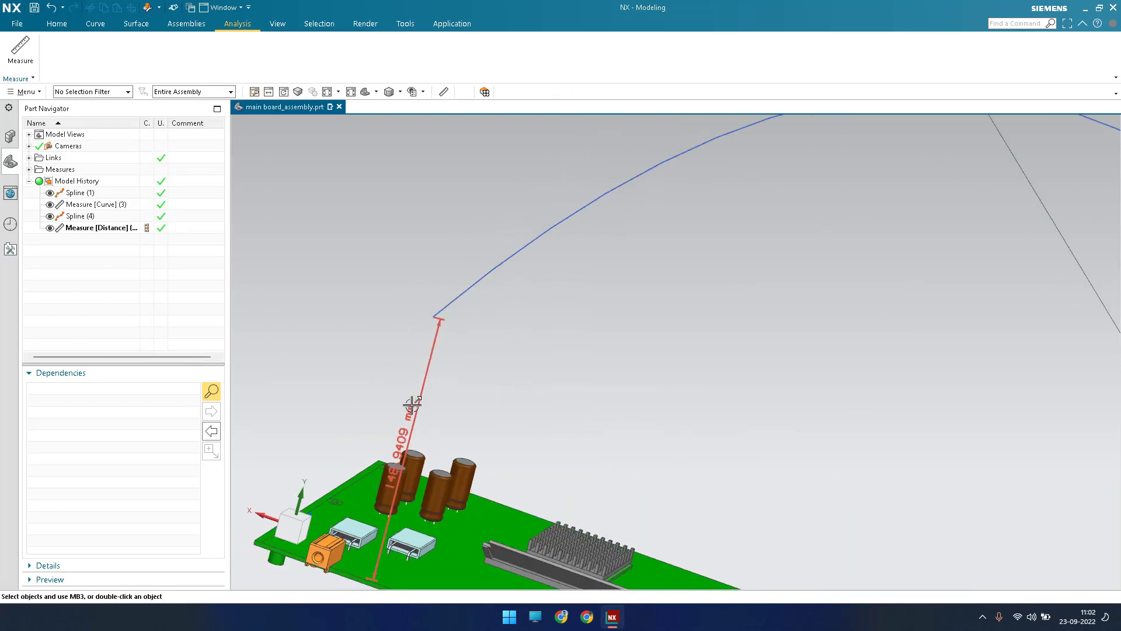
pyautogui.scroll(4, 486, 377)
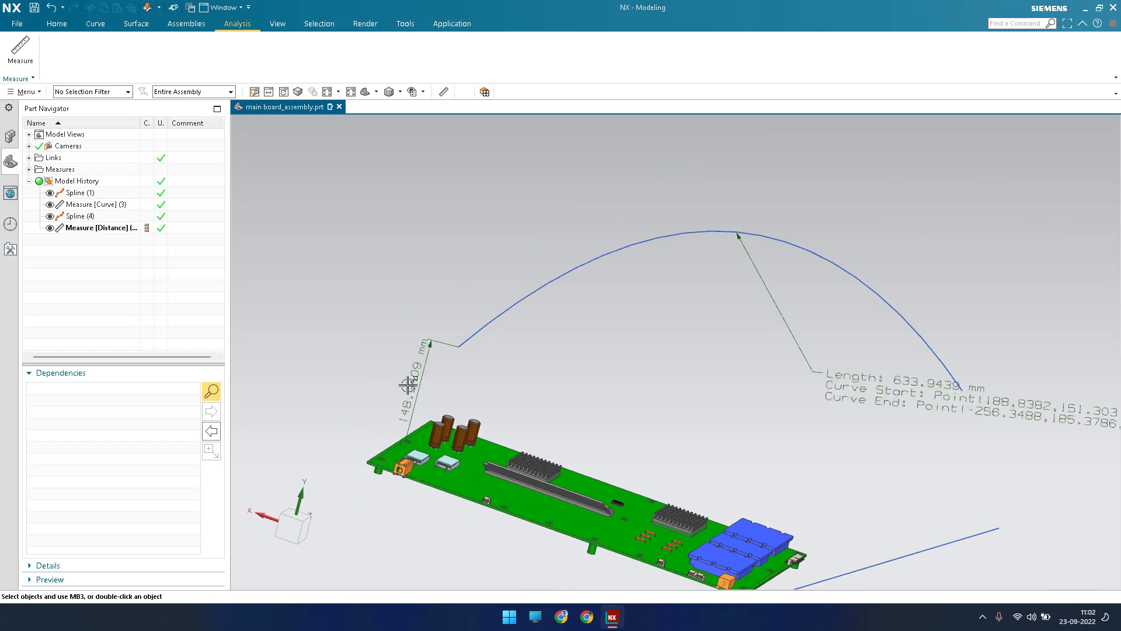
pyautogui.scroll(3, 383, 388)
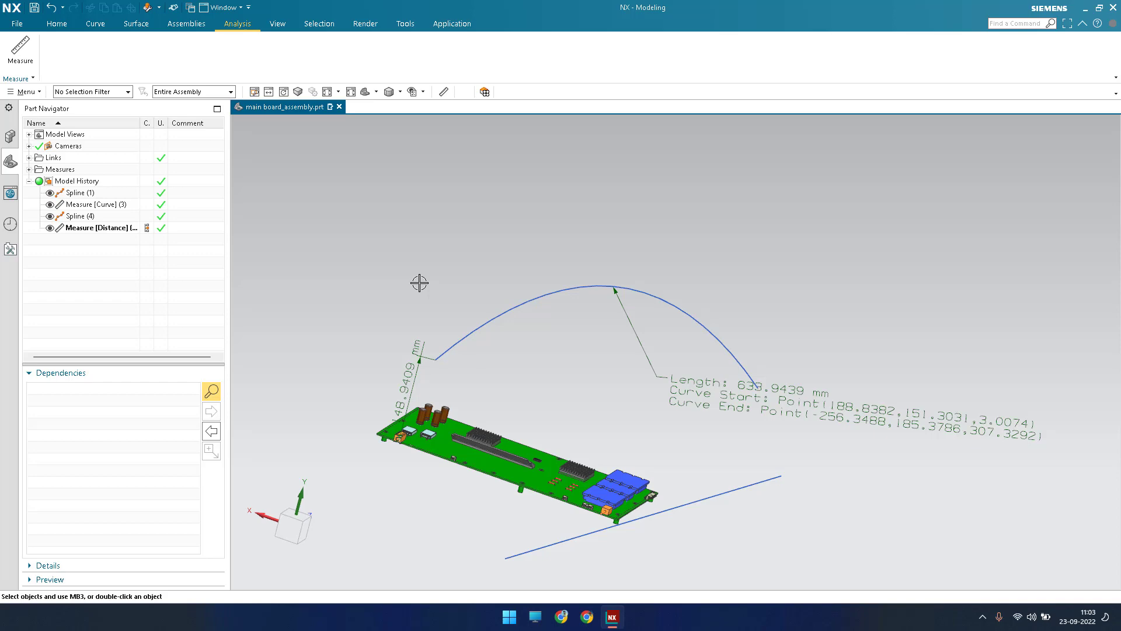
# Raise the spline's start point above the brown cylinders to about X 194, Y 167 and check the distance dimension
pyautogui.keyDown('shift'); pyautogui.moveTo(372, 383); pyautogui.dragTo(370, 376, button='middle'); pyautogui.keyUp('shift')
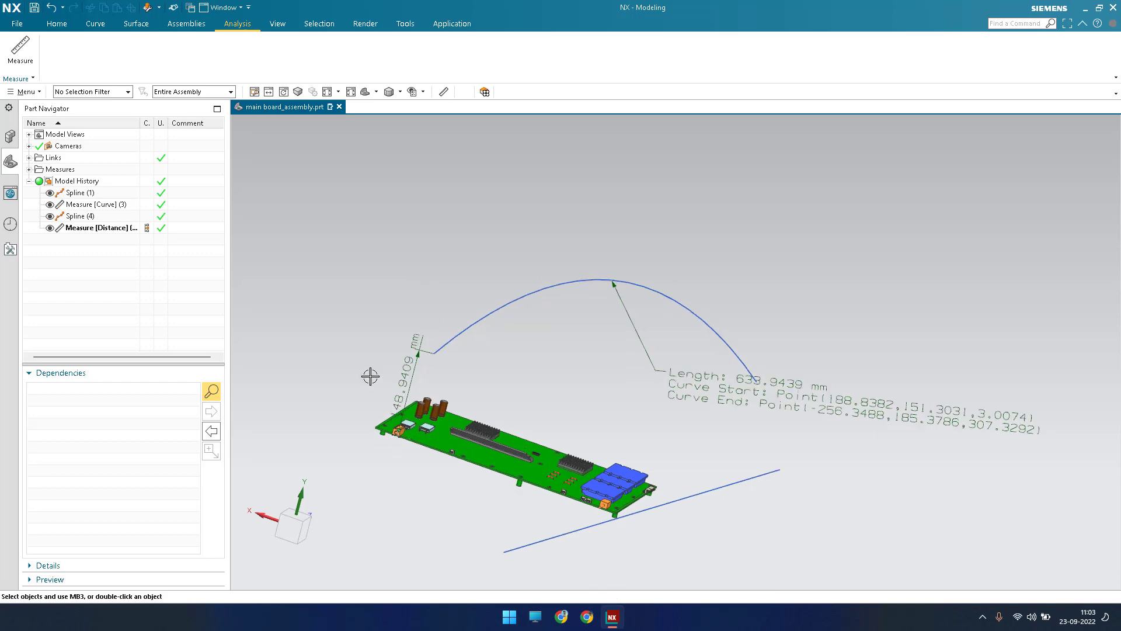
pyautogui.scroll(5, 370, 376)
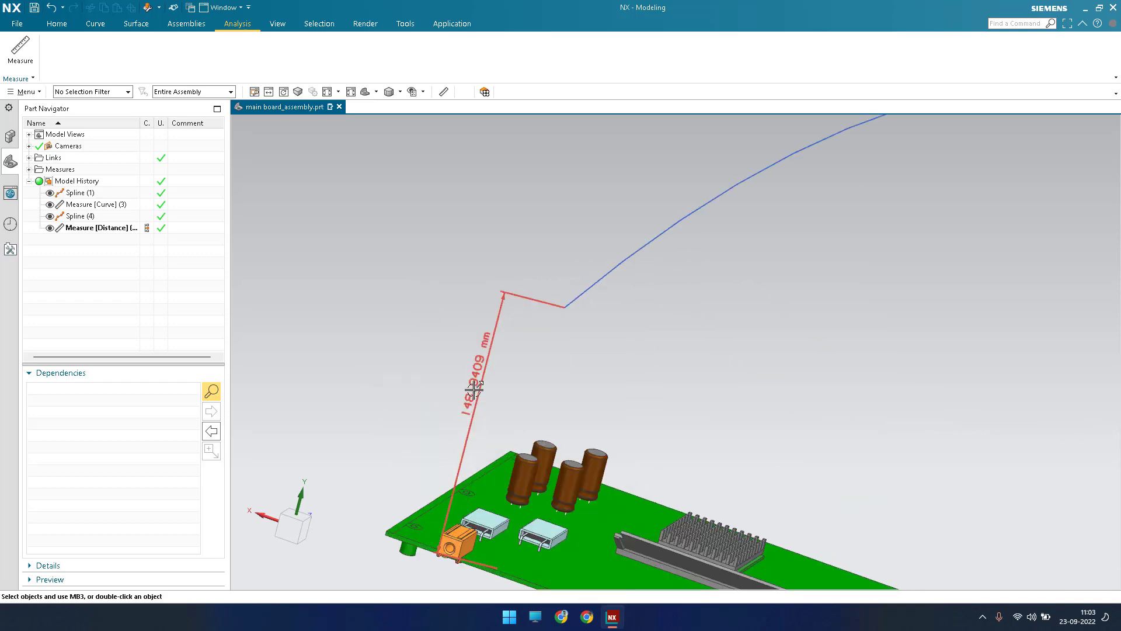
pyautogui.doubleClick(597, 281)
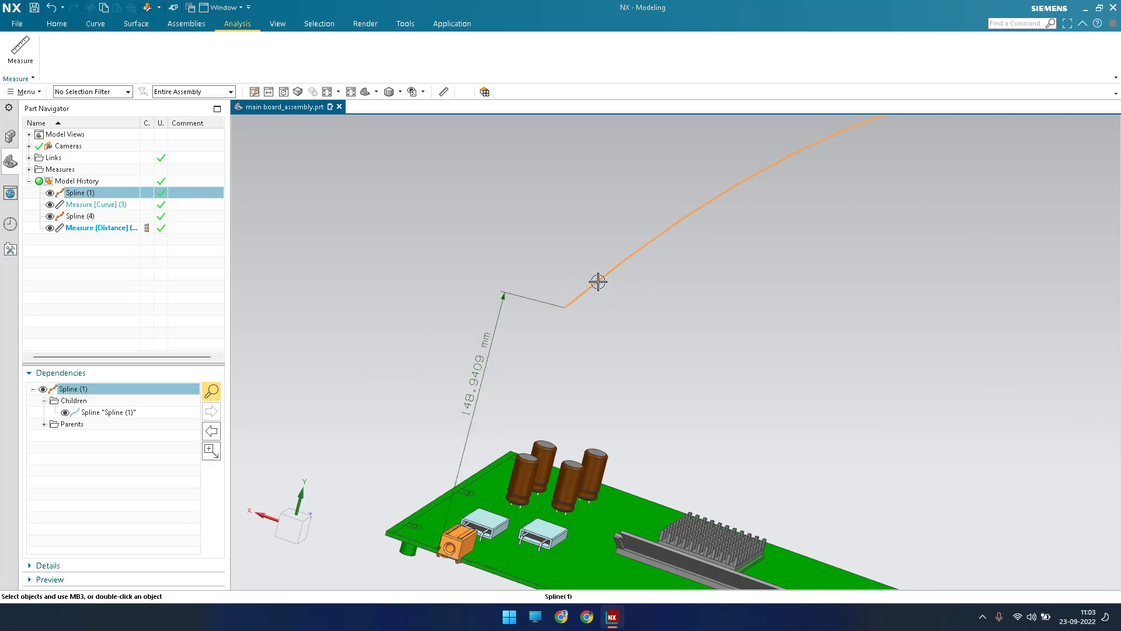
pyautogui.moveTo(565, 305); pyautogui.dragTo(569, 271)
pyautogui.click(187, 352)
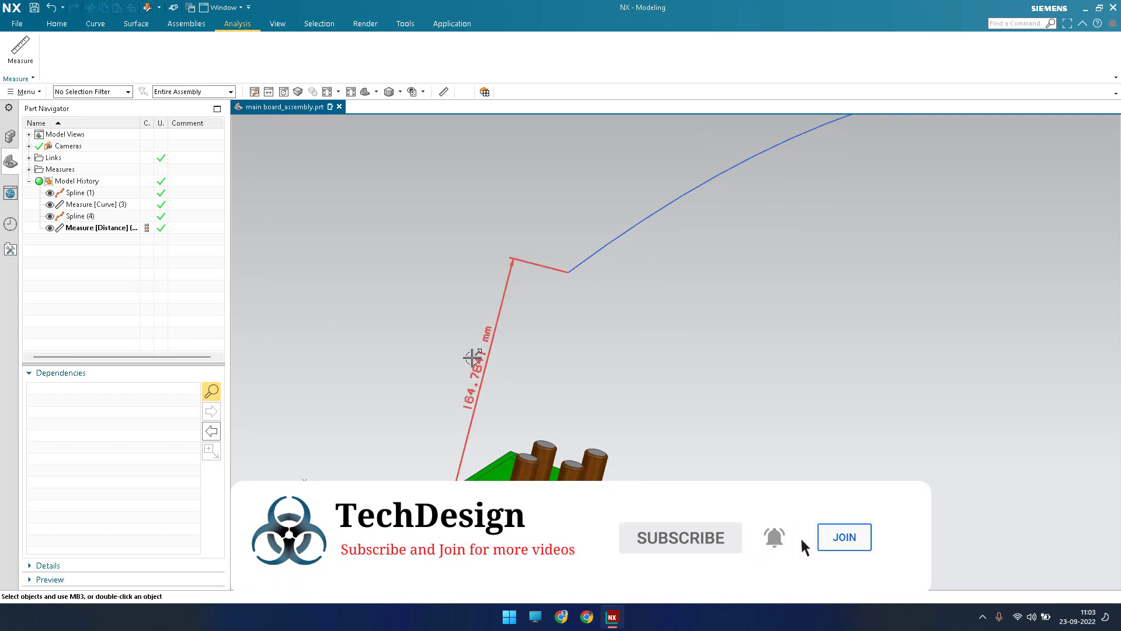
pyautogui.scroll(-3, 430, 376)
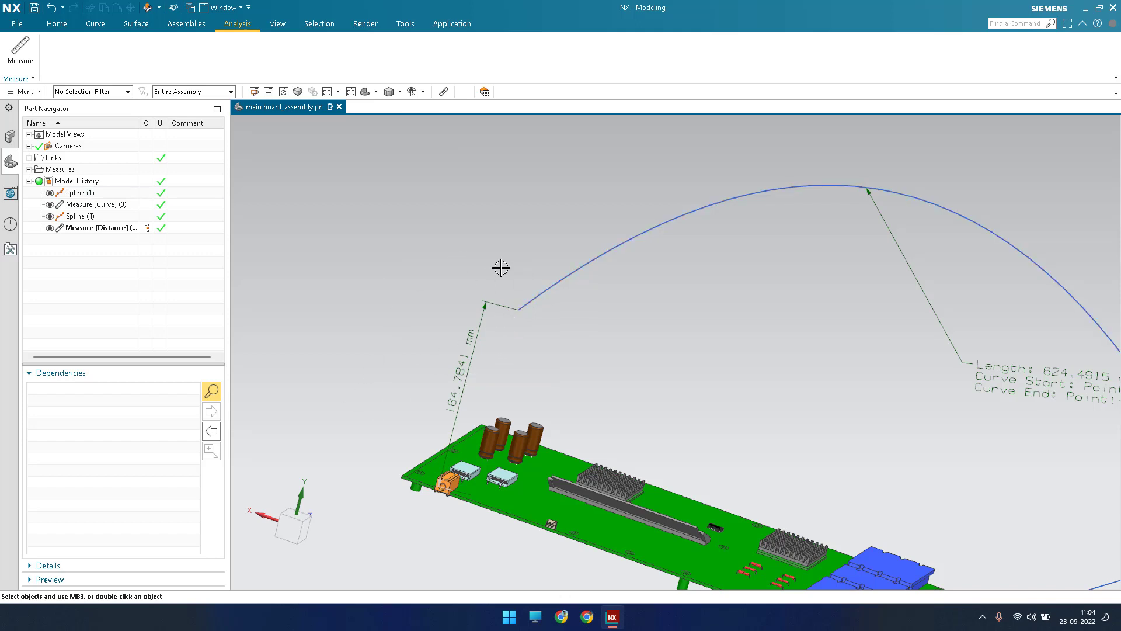
pyautogui.scroll(3, 495, 277)
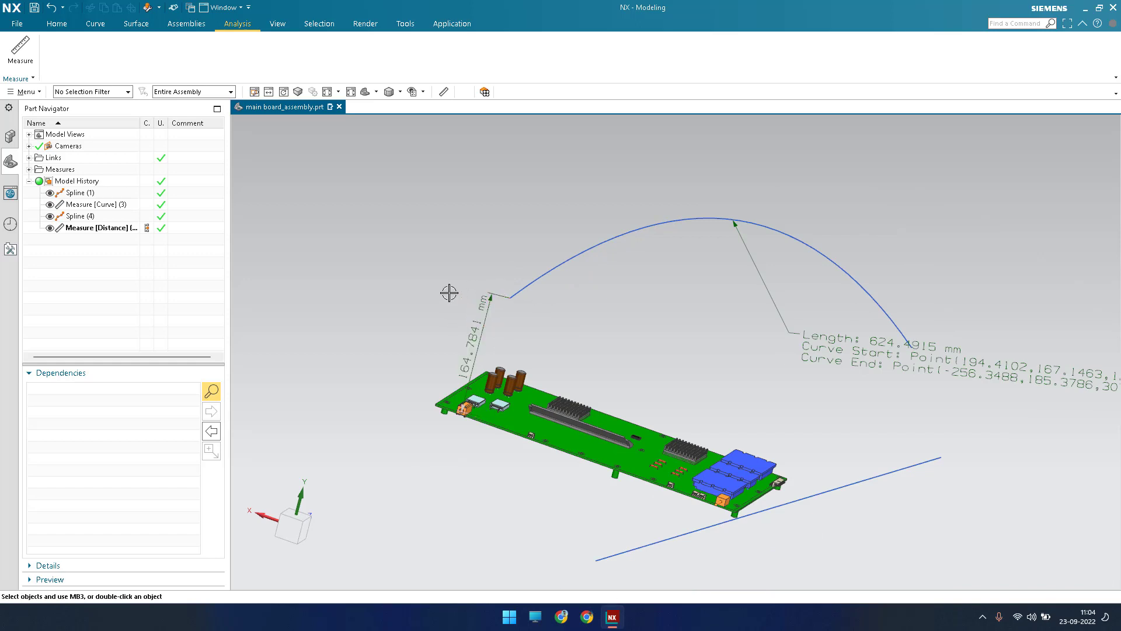
pyautogui.click(58, 25)
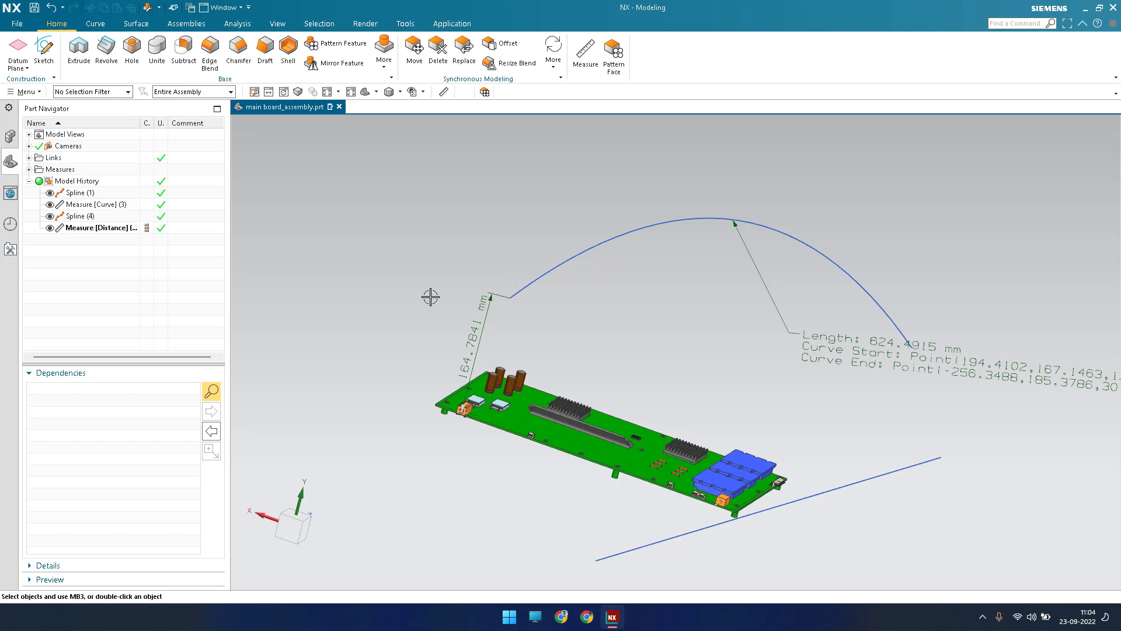